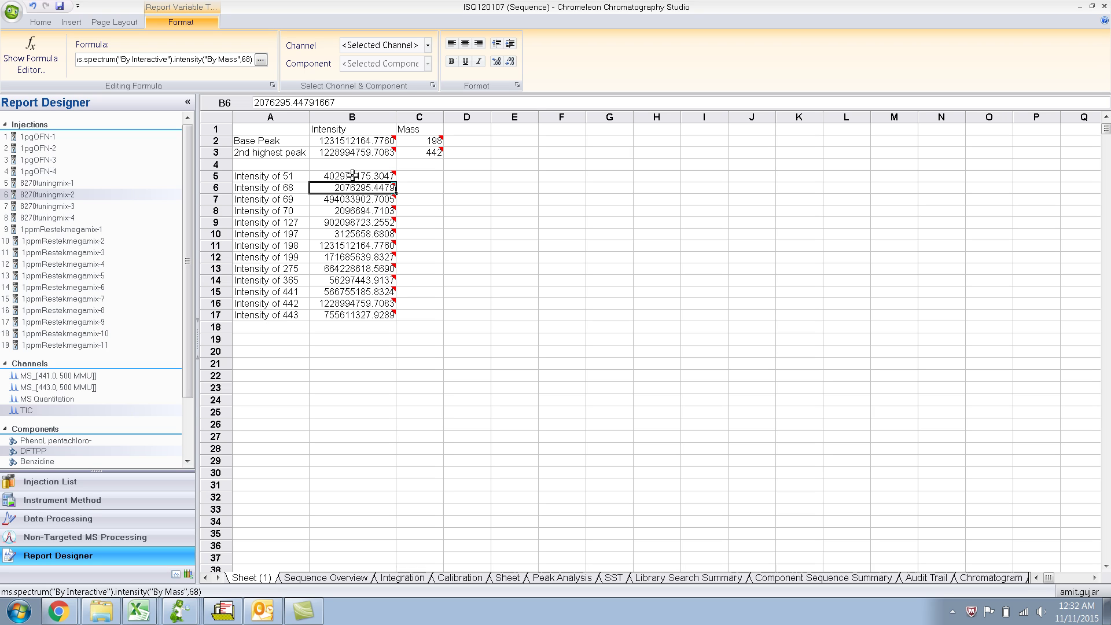
Step: Inspect the B5–B9 intensity formulas for masses 51, 68, 69, 70 and 127, then view Data Processing
{"action": "left_click", "coordinate": [352, 176]}
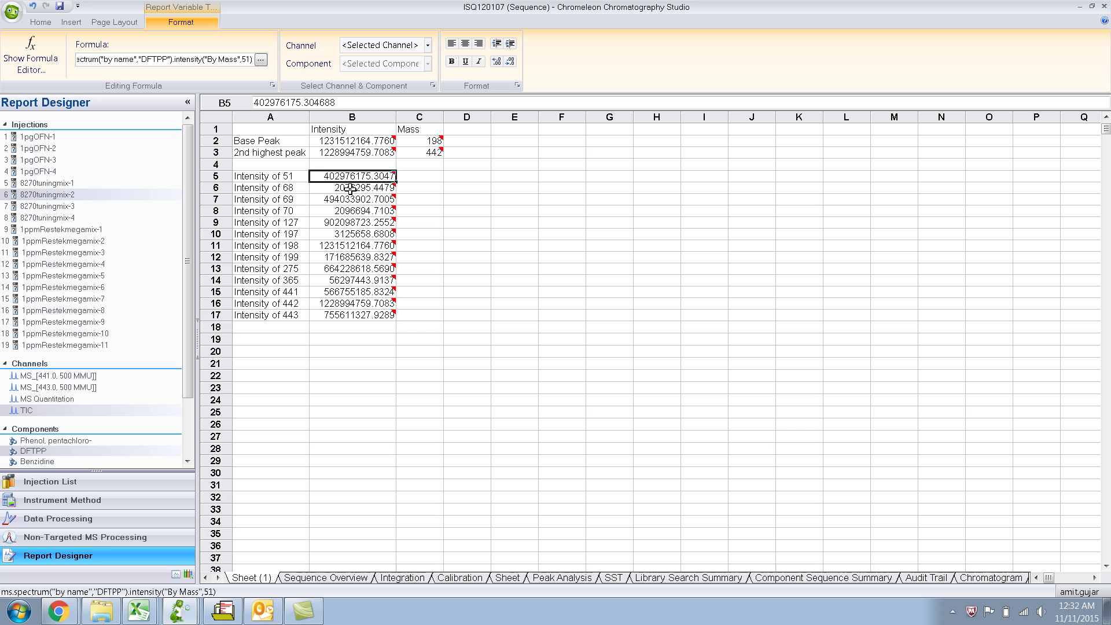
{"action": "left_click", "coordinate": [350, 188]}
{"action": "left_click", "coordinate": [350, 201]}
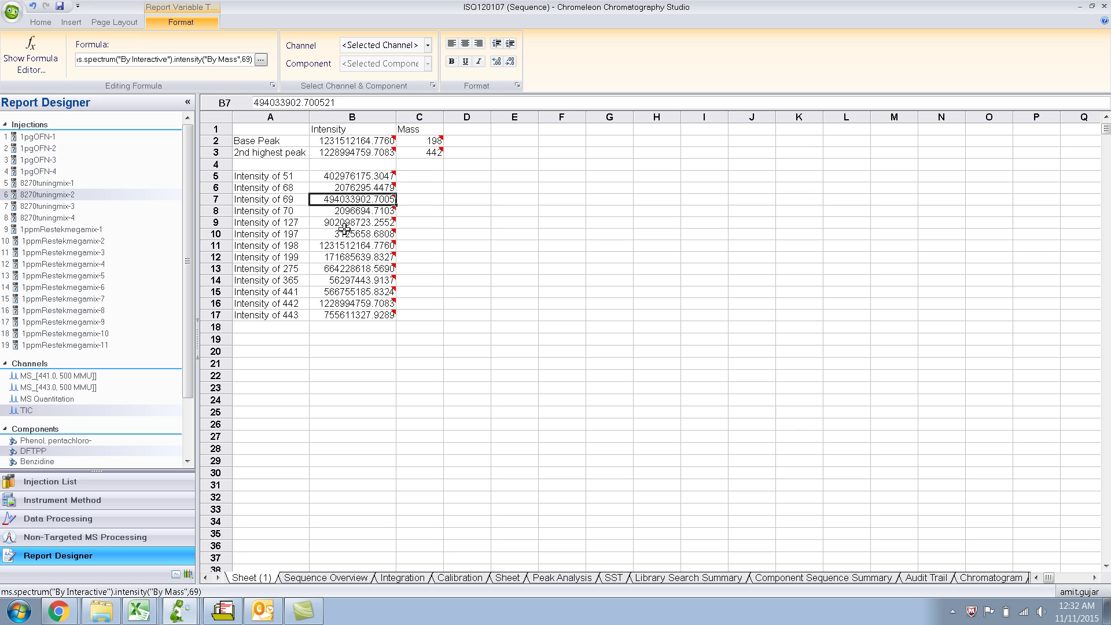
{"action": "left_click", "coordinate": [347, 213]}
{"action": "left_click", "coordinate": [348, 222]}
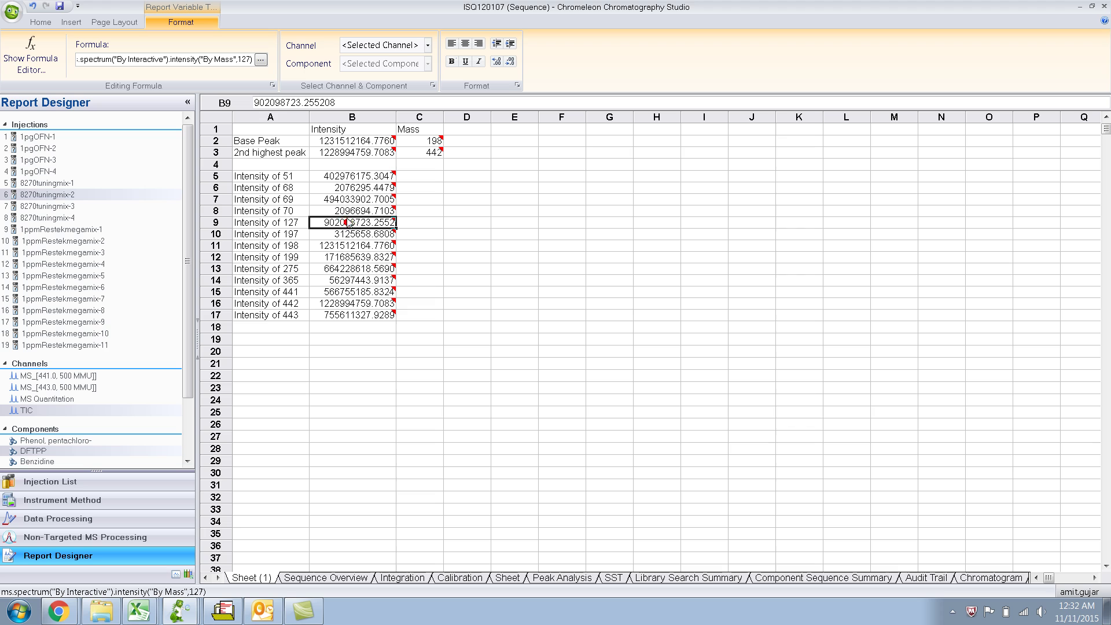
{"action": "left_click", "coordinate": [343, 188]}
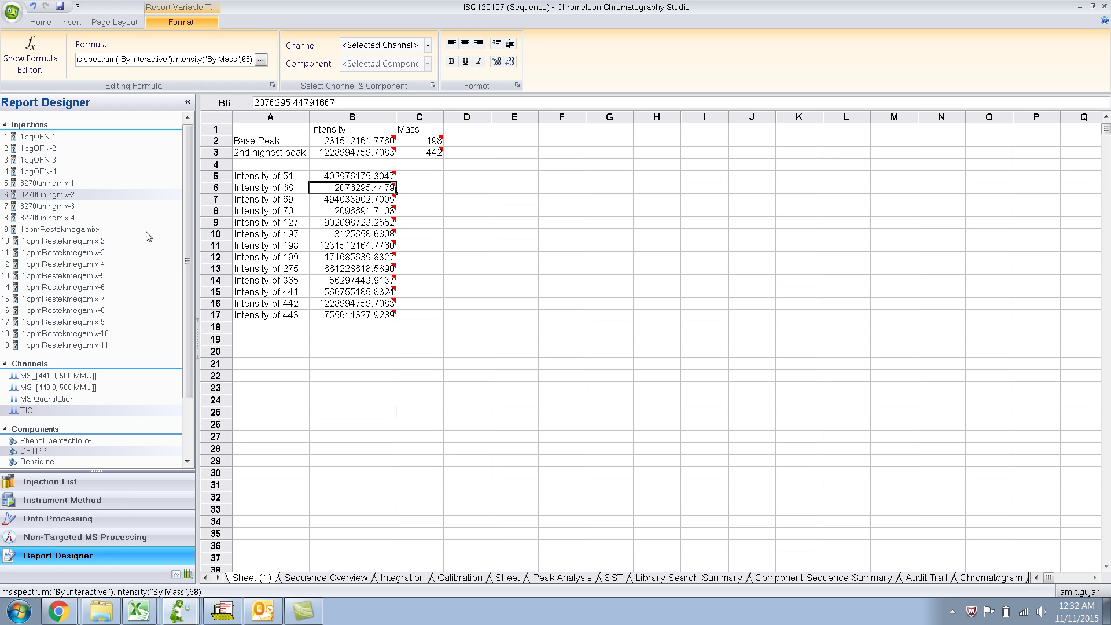
{"action": "left_click", "coordinate": [112, 523]}
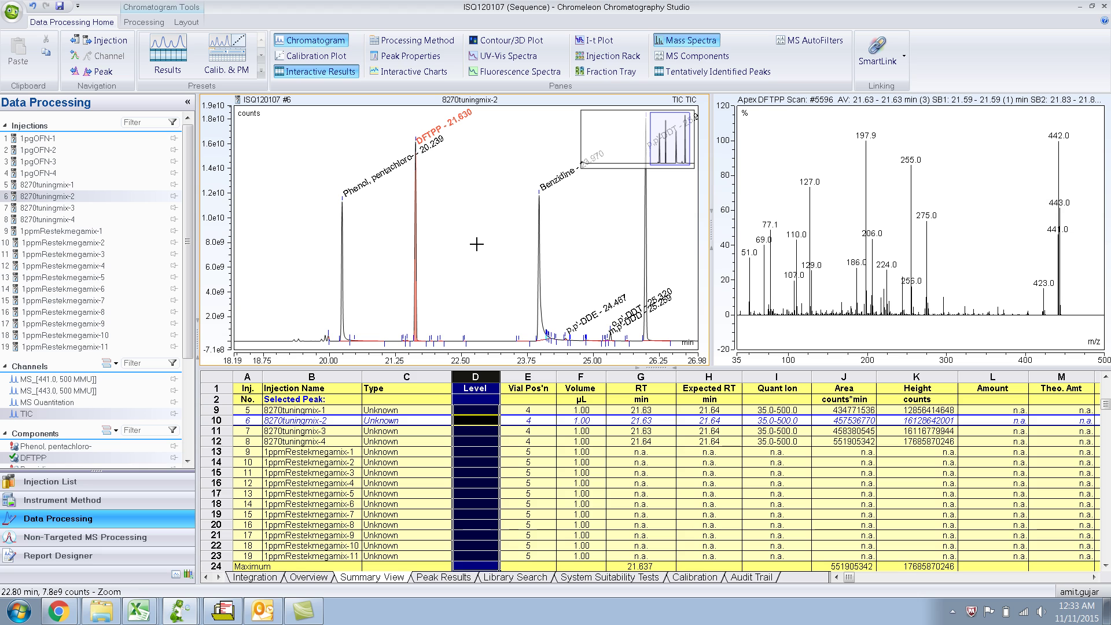
Step: Compare the pentachlorophenol and DFTPP peak spectra, then reopen the mass 68 formula in Report Designer
{"action": "left_click", "coordinate": [344, 302]}
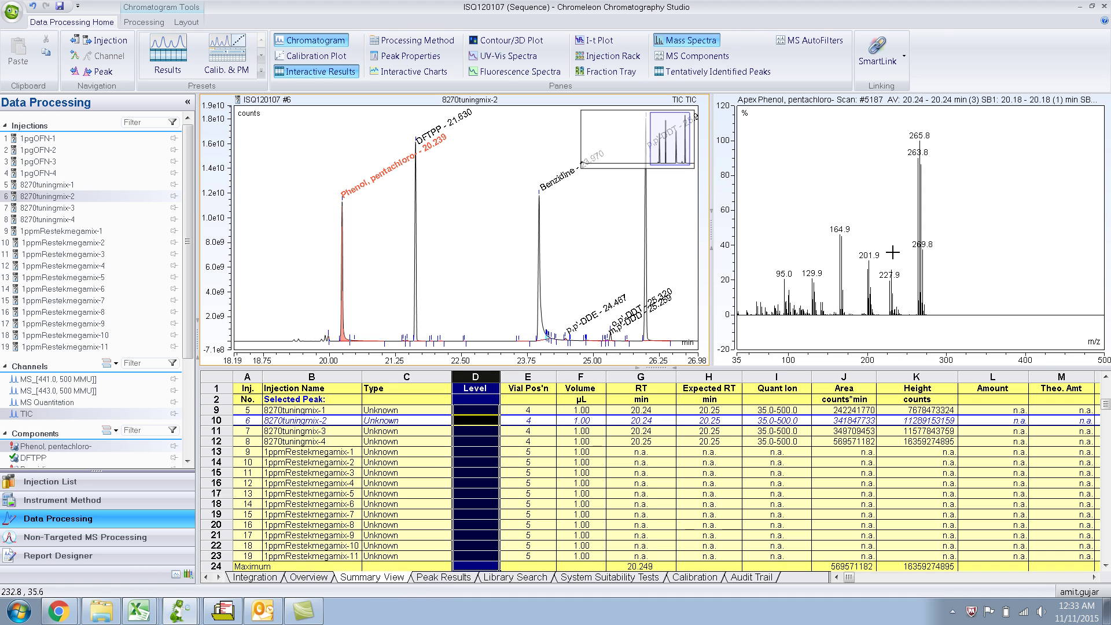
{"action": "left_click", "coordinate": [415, 301]}
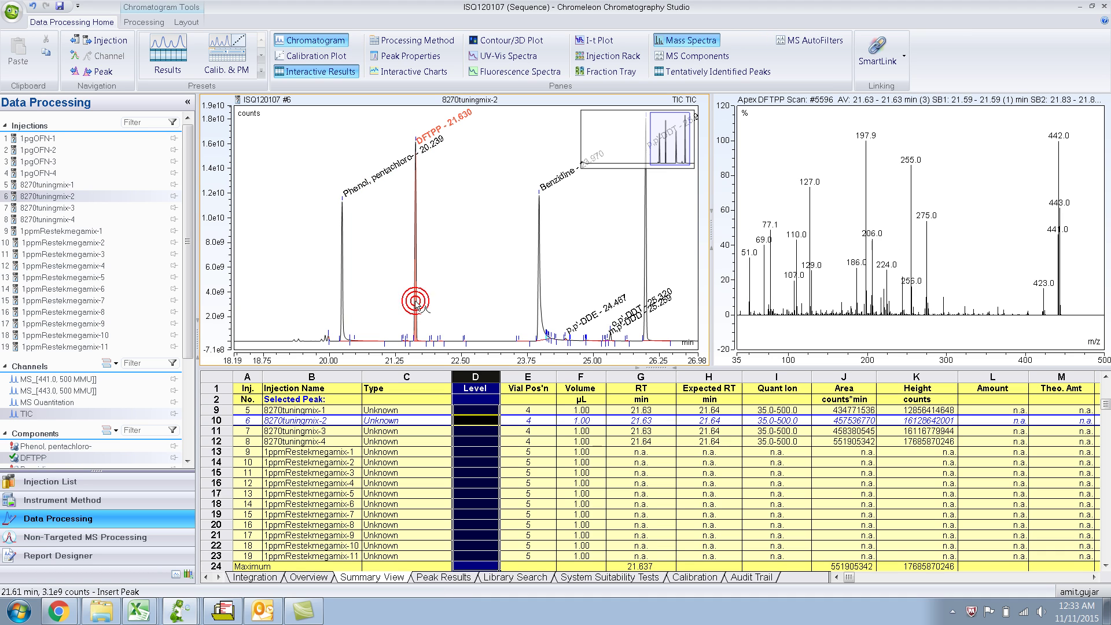
{"action": "left_click", "coordinate": [91, 557]}
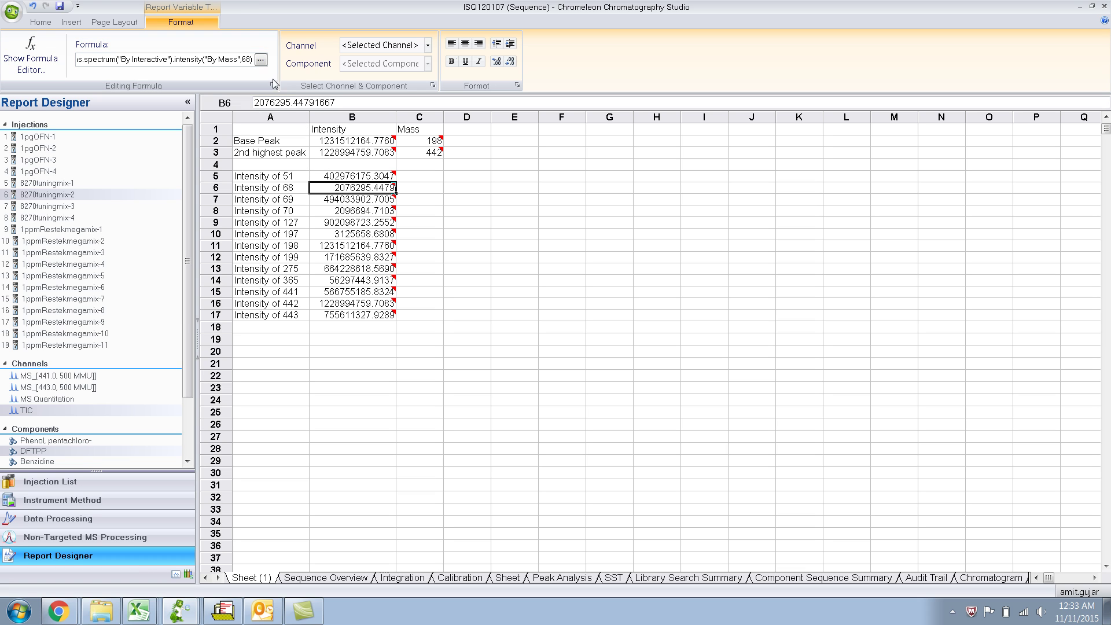
{"action": "left_click", "coordinate": [261, 60]}
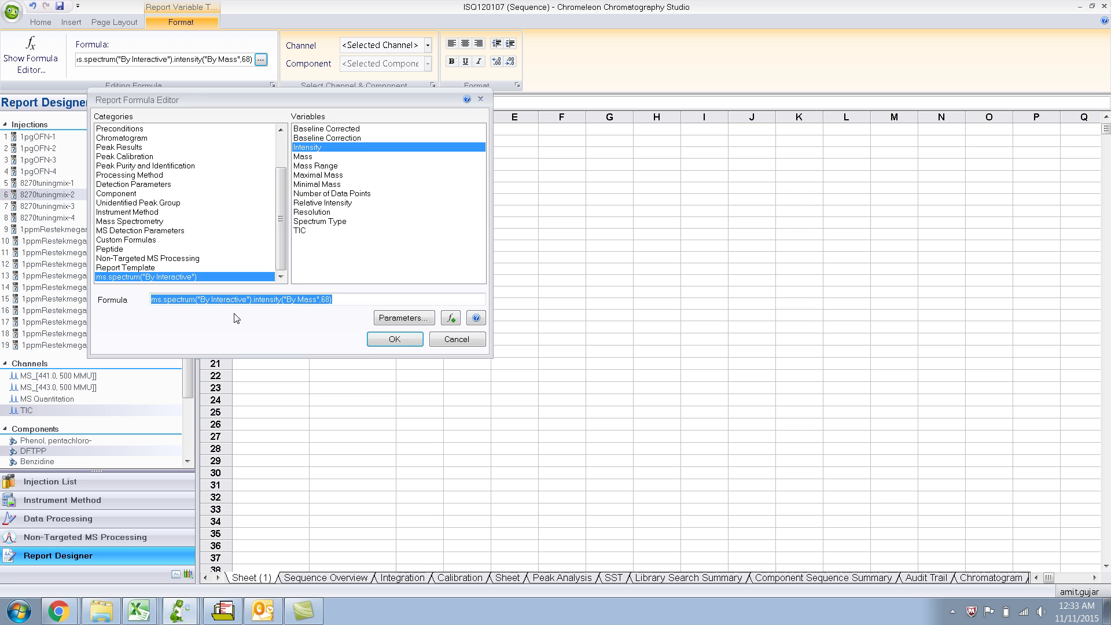
Step: Change the mass 68 formula's spectrum source to the DFTPP peak spectrum selected by name
{"action": "left_click", "coordinate": [415, 319]}
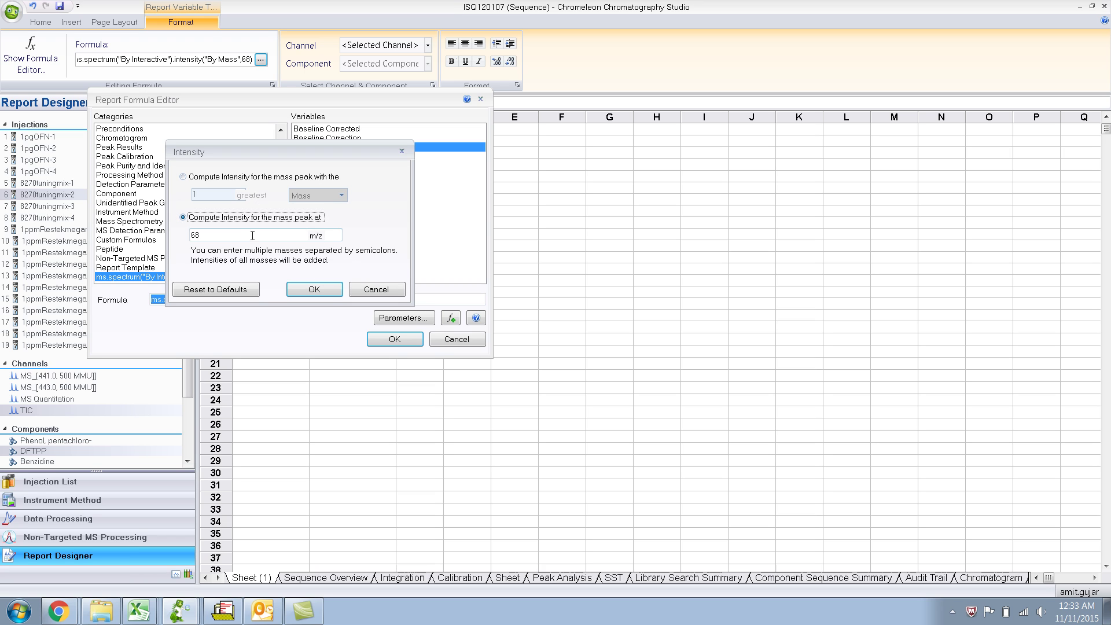
{"action": "left_click", "coordinate": [360, 291]}
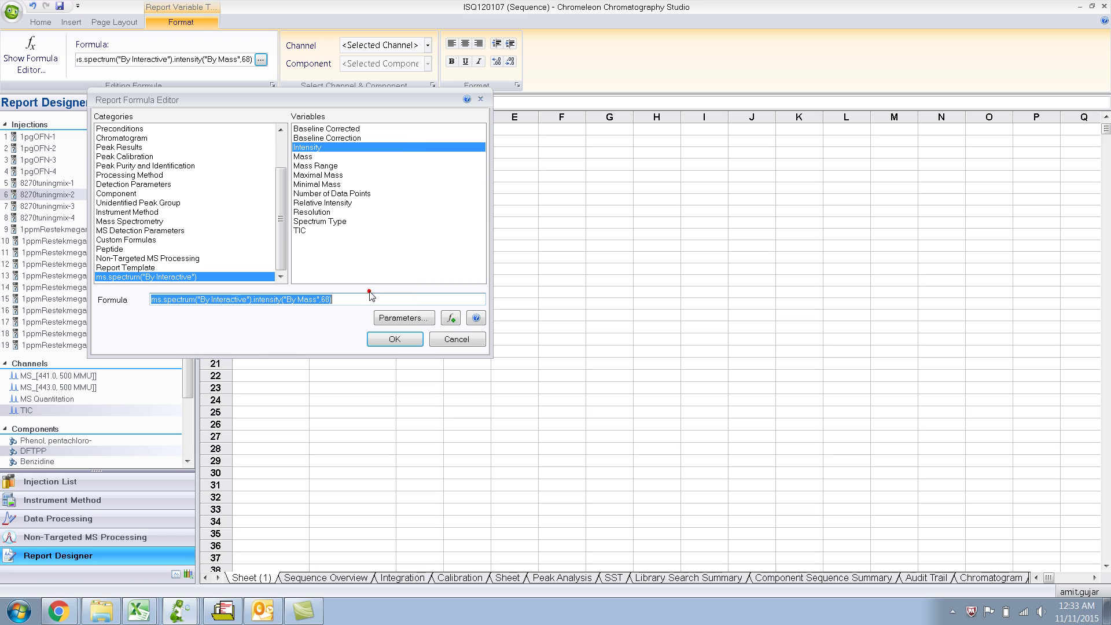
{"action": "left_click", "coordinate": [216, 300]}
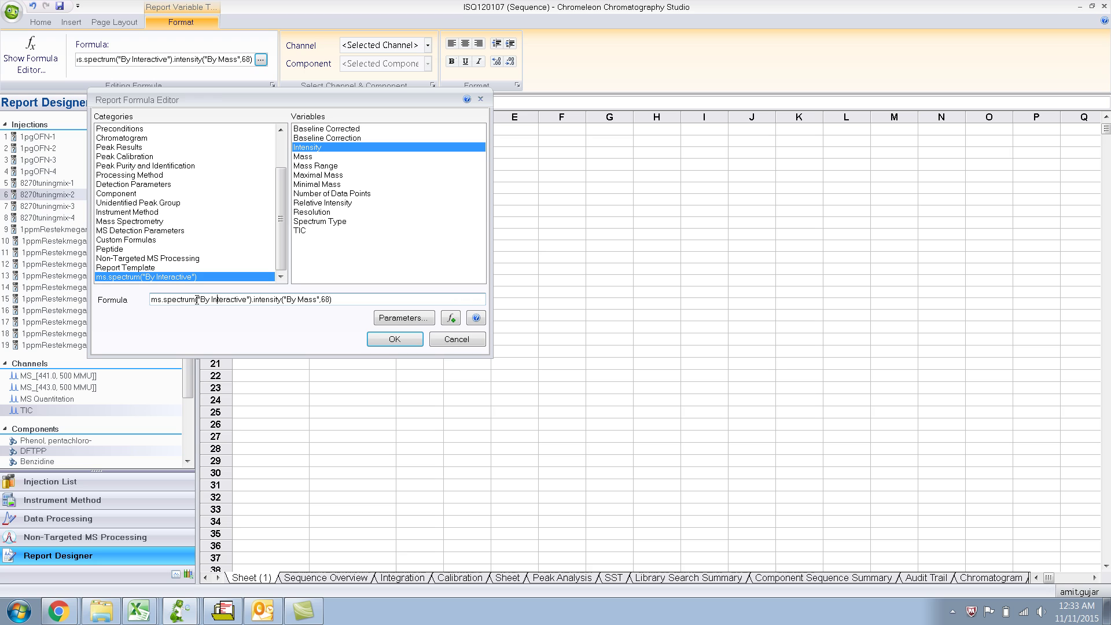
{"action": "left_click_drag", "start_coordinate": [198, 300], "coordinate": [249, 301]}
{"action": "left_click", "coordinate": [415, 323]}
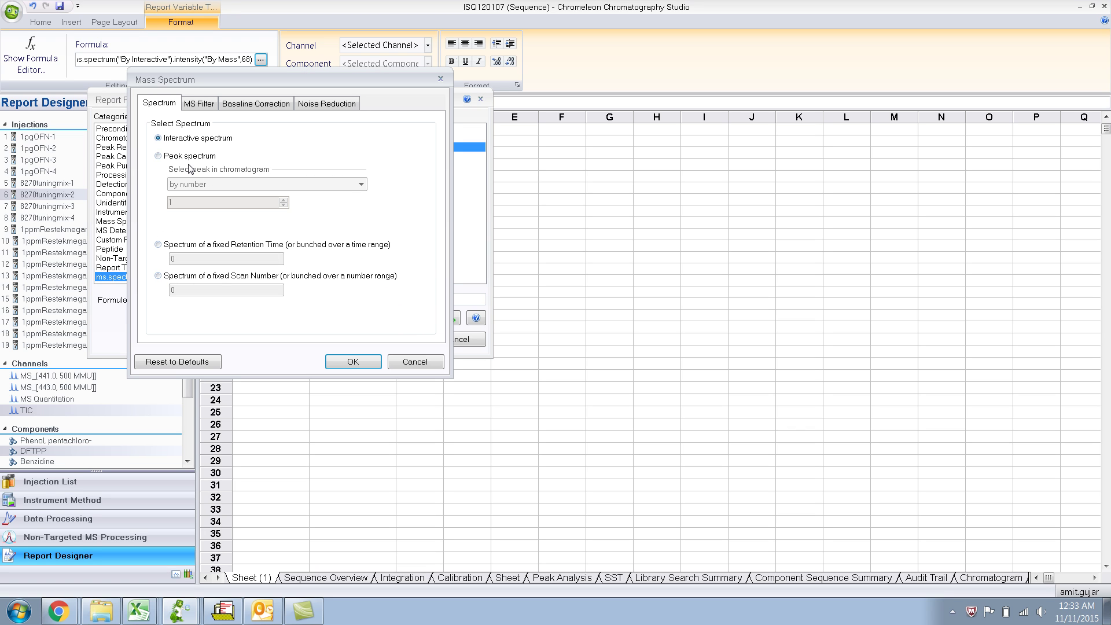
{"action": "left_click", "coordinate": [160, 156]}
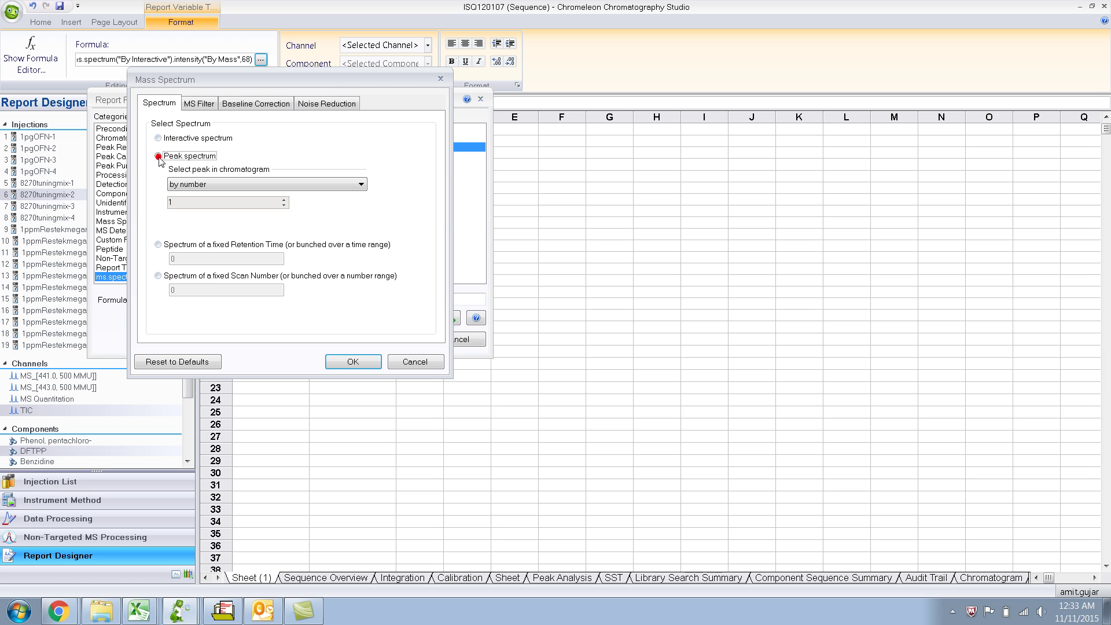
{"action": "left_click", "coordinate": [361, 184]}
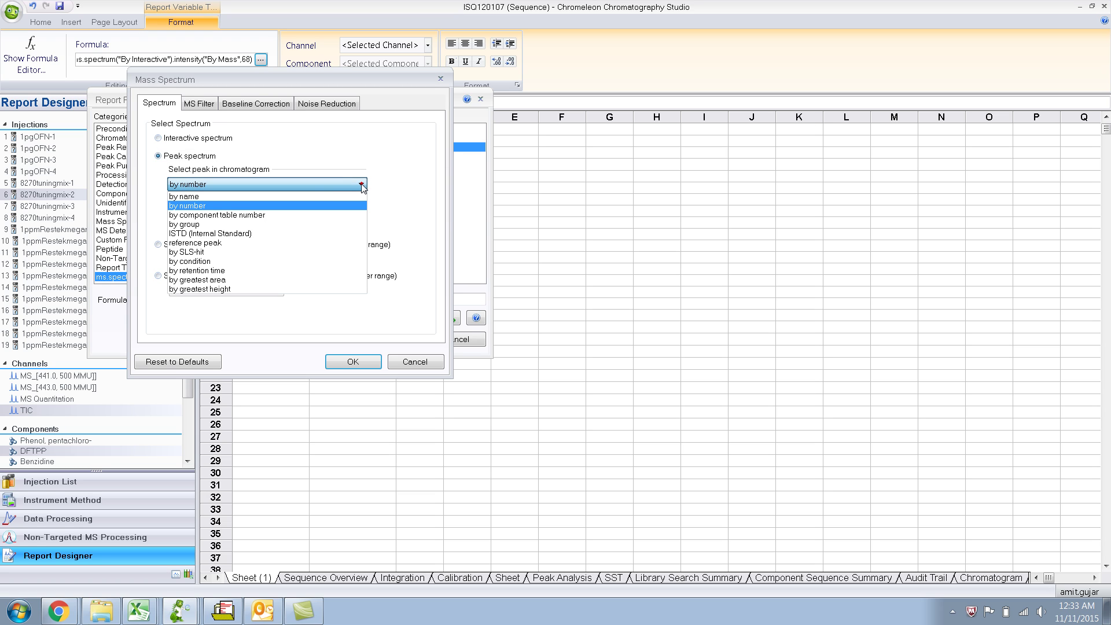
{"action": "left_click", "coordinate": [305, 197]}
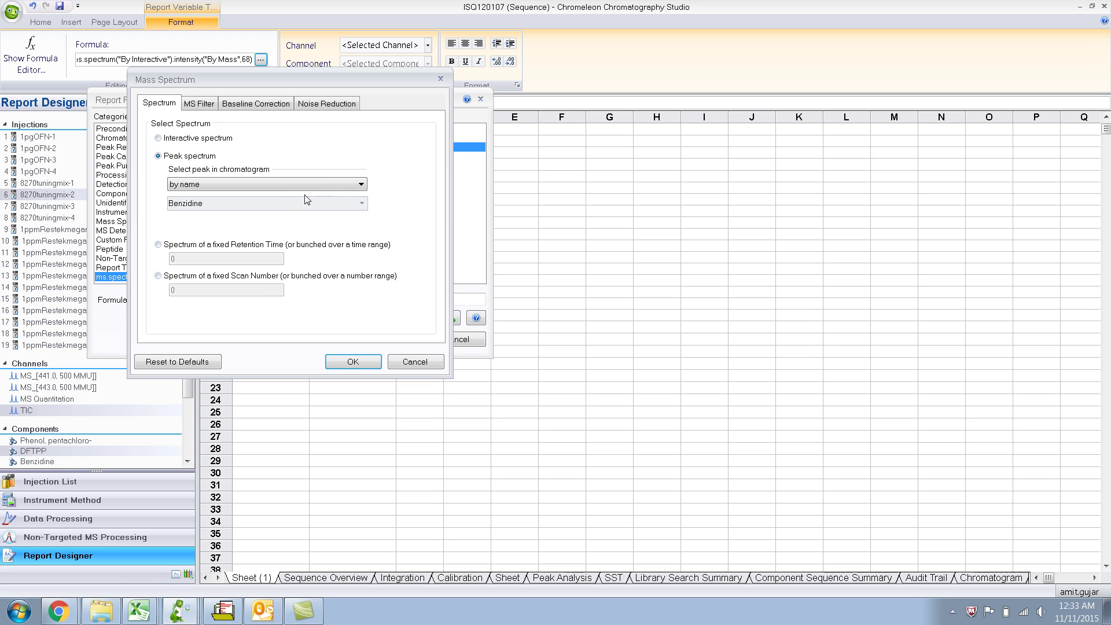
{"action": "left_click", "coordinate": [361, 203]}
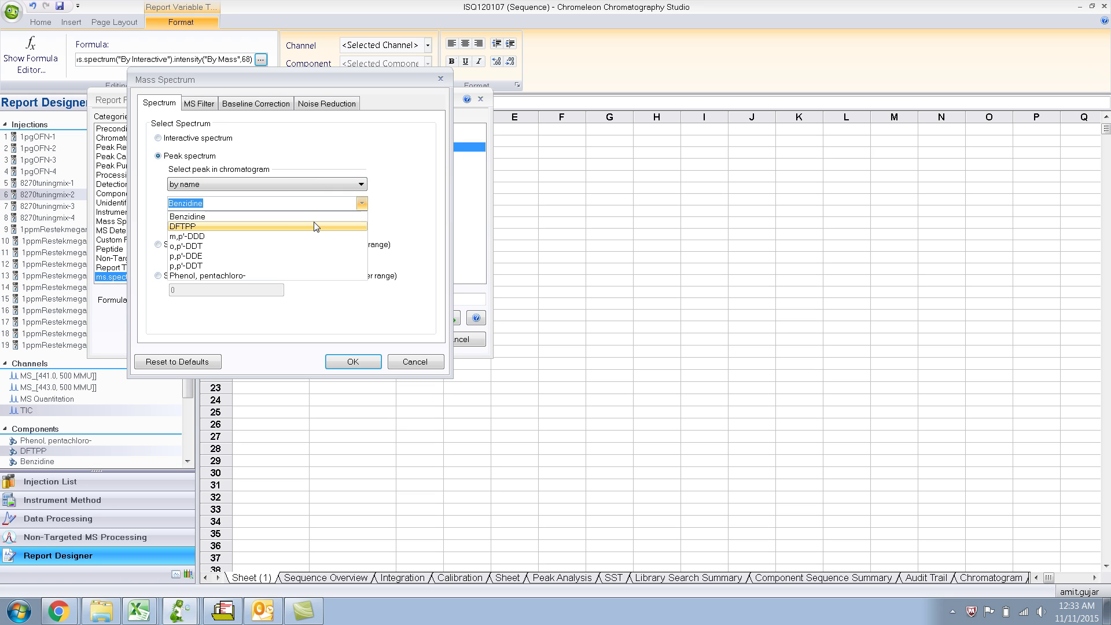
{"action": "left_click", "coordinate": [279, 227]}
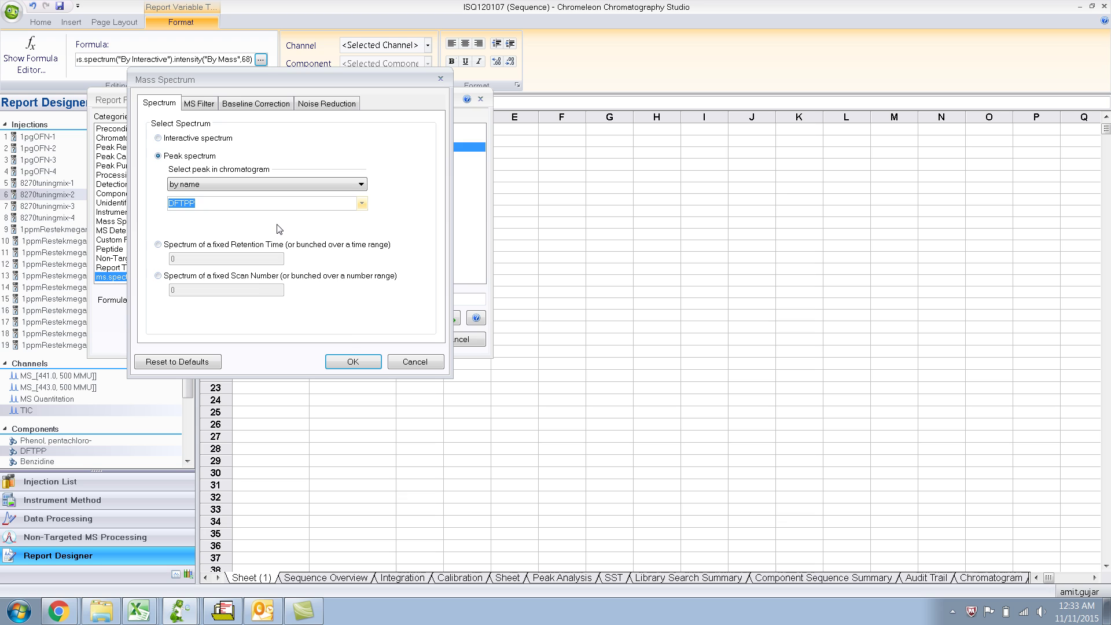
{"action": "left_click", "coordinate": [353, 361]}
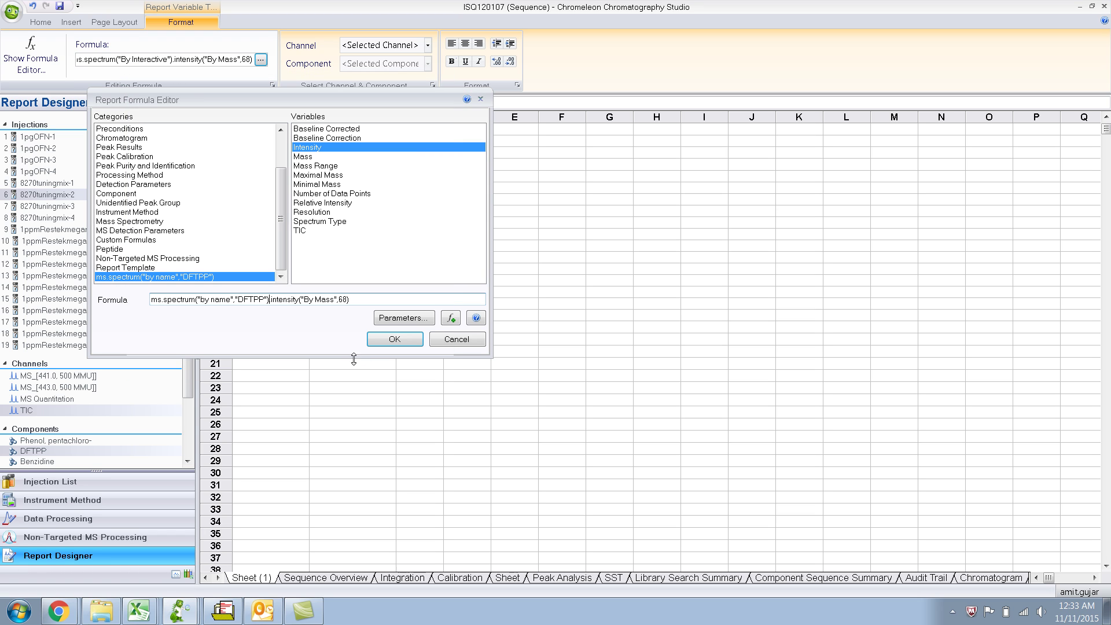
{"action": "left_click", "coordinate": [416, 345]}
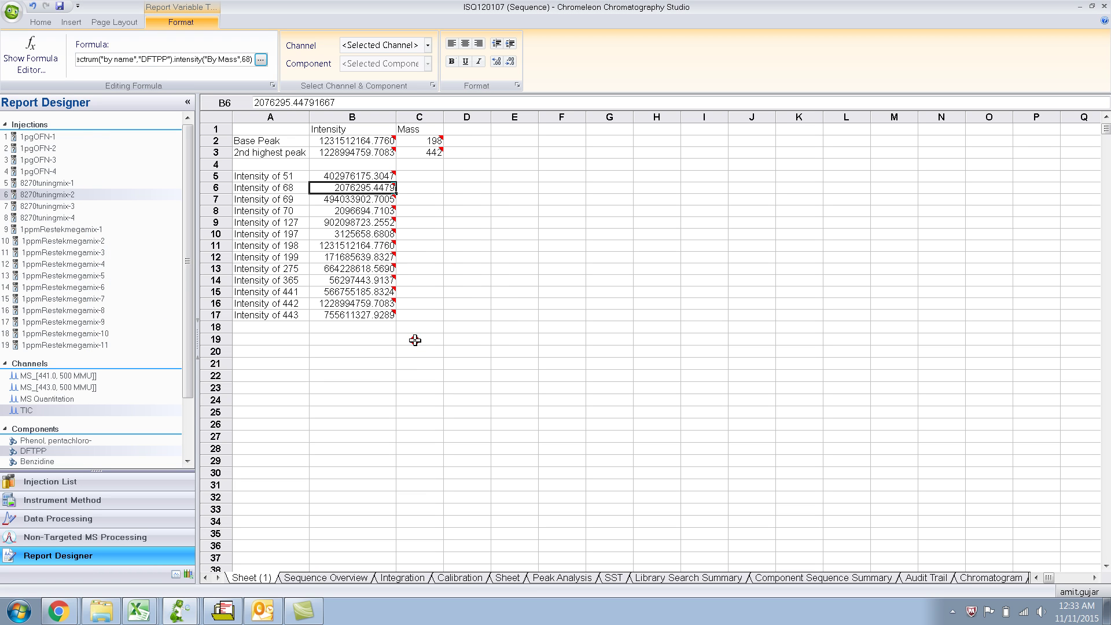
Step: Check the mass 51, 68 and 69 formulas, select A19, and bring up the IF function help page
{"action": "left_click", "coordinate": [370, 174]}
{"action": "left_click", "coordinate": [369, 187]}
{"action": "left_click", "coordinate": [366, 199]}
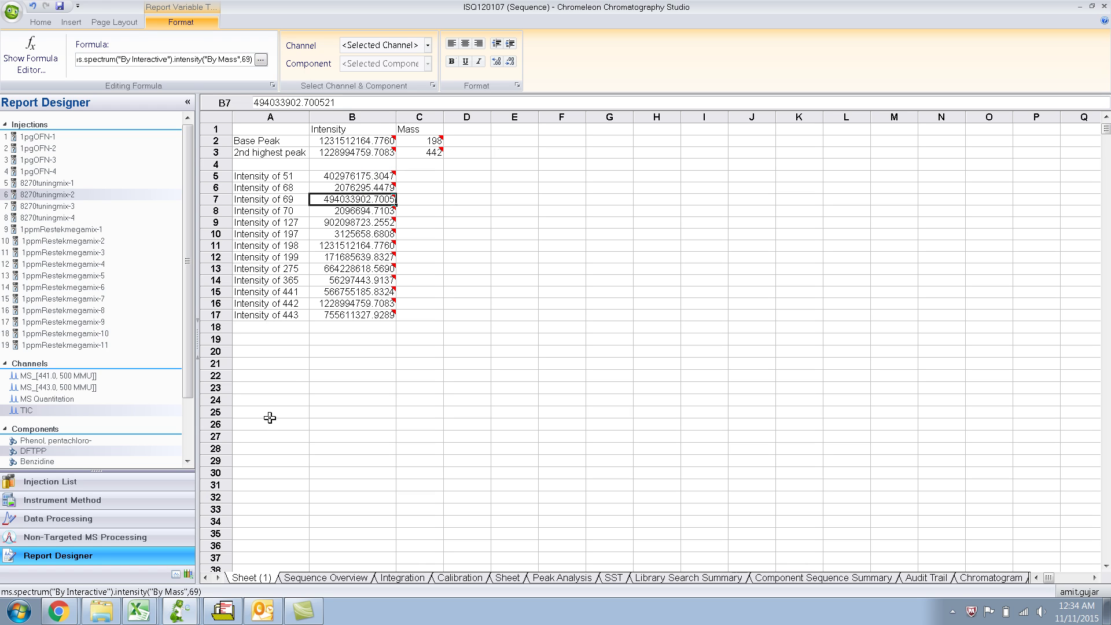
{"action": "left_click", "coordinate": [272, 342]}
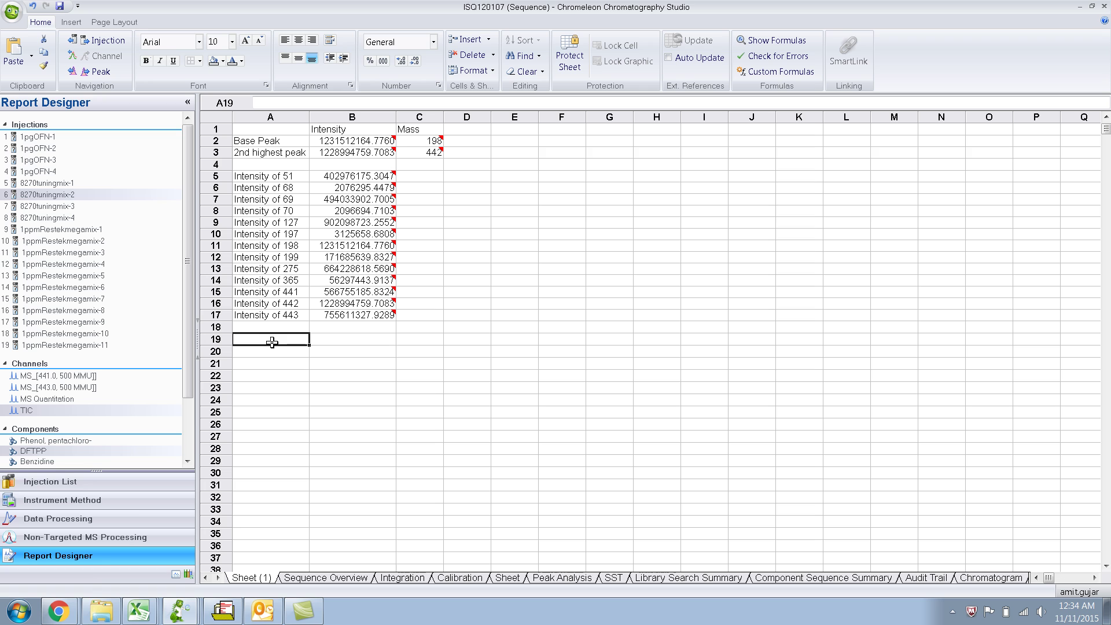
{"action": "mouse_move", "coordinate": [58, 610]}
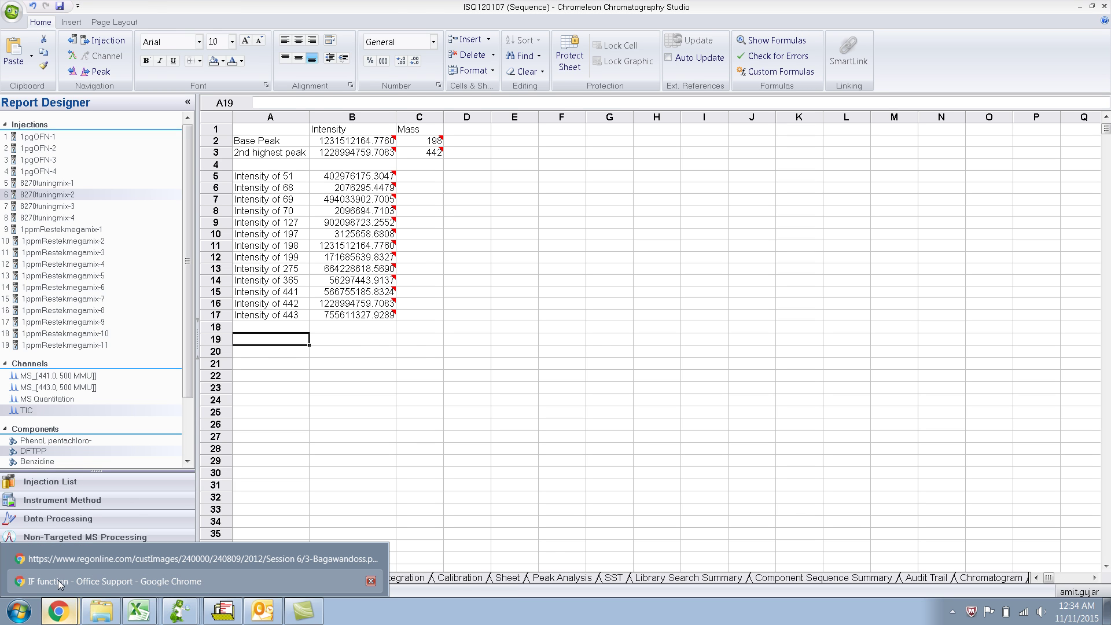
{"action": "left_click", "coordinate": [57, 580]}
Step: Read the DFTPP key ion abundance criteria in the Chrome PDF, then return to Chromeleon
{"action": "left_click", "coordinate": [68, 7]}
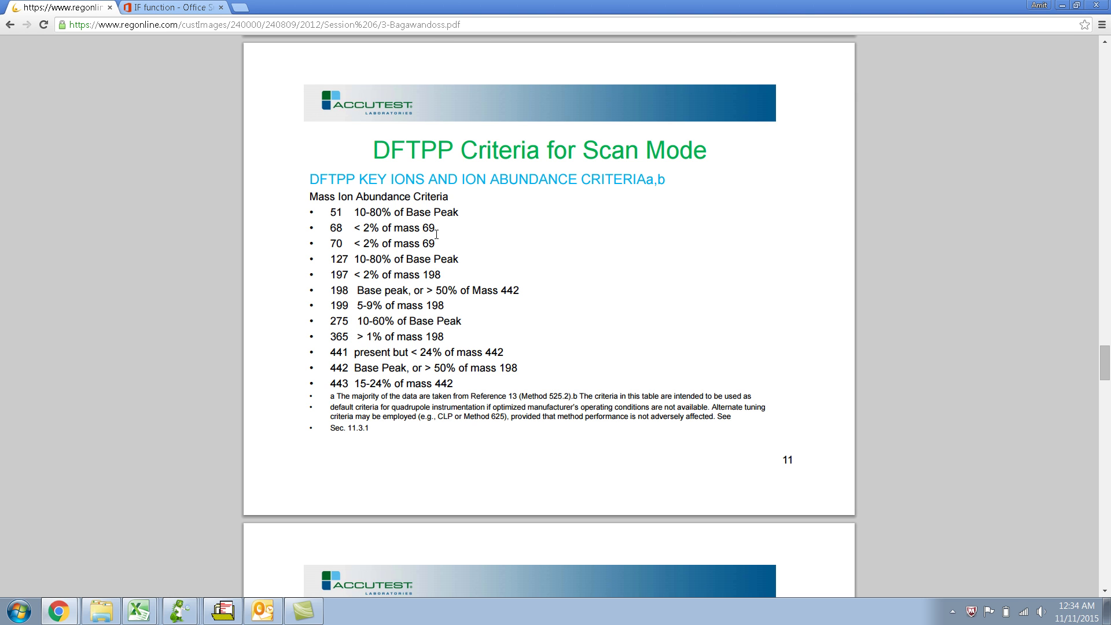
{"action": "key", "text": "alt+Tab"}
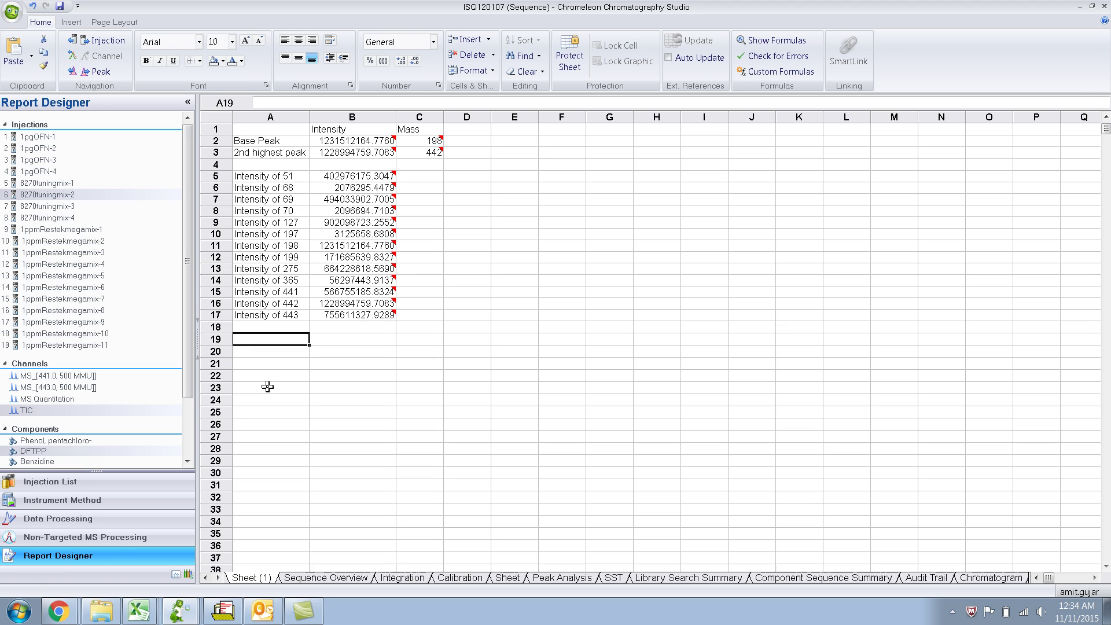
Step: Enter the 'Criteria for-' heading in A19 with masses 51, 68, 69, 70 and 127 below it
{"action": "type", "text": "Criteria for-"}
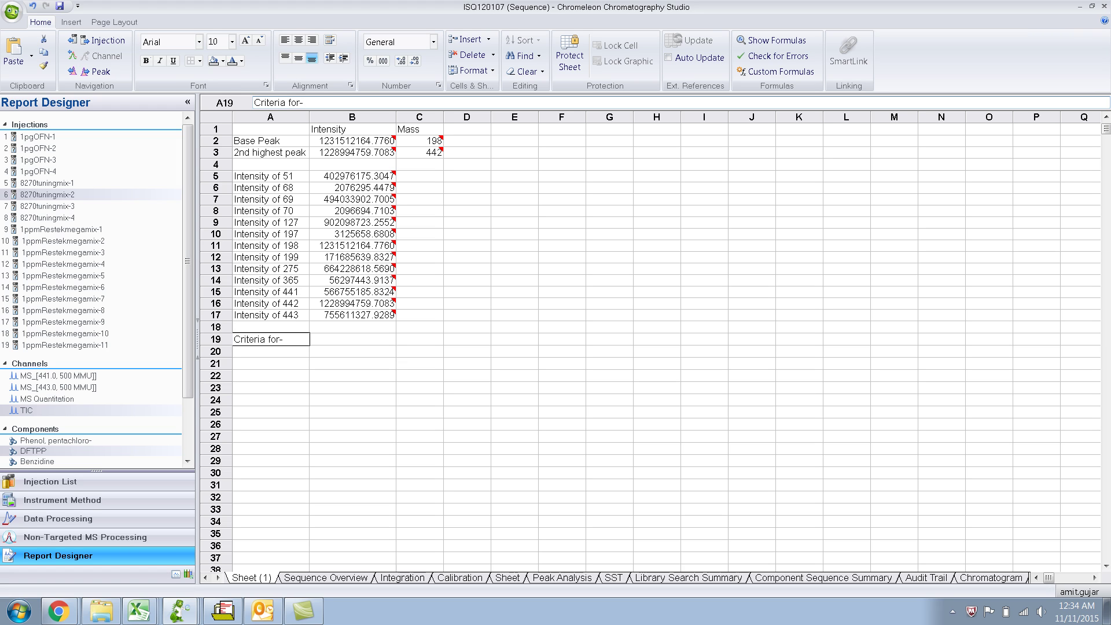
{"action": "key", "text": "Tab"}
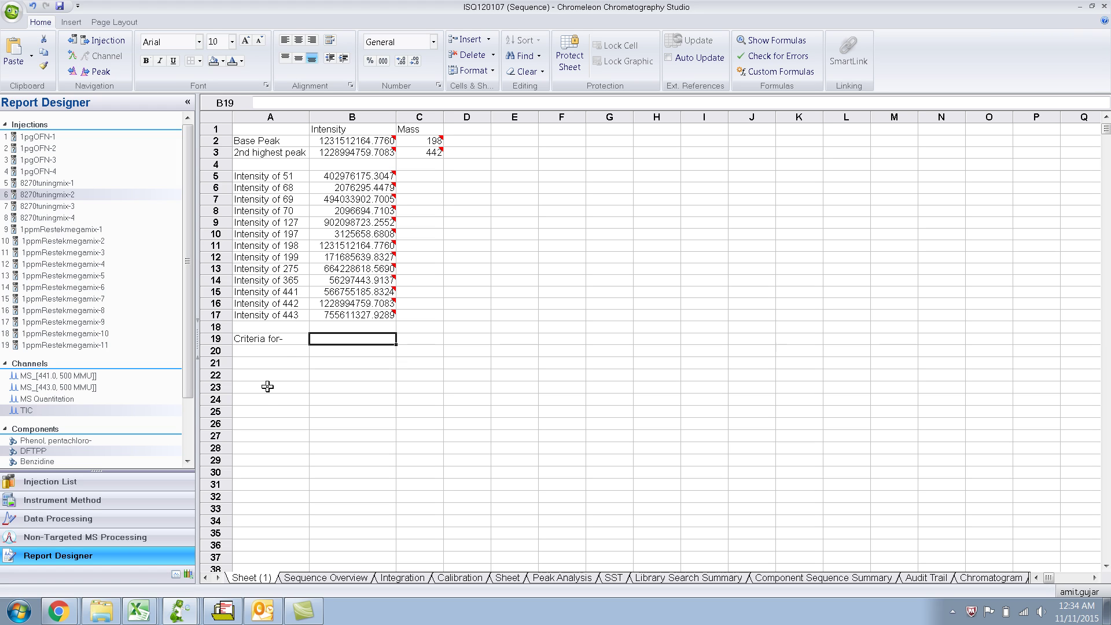
{"action": "key", "text": "Return"}
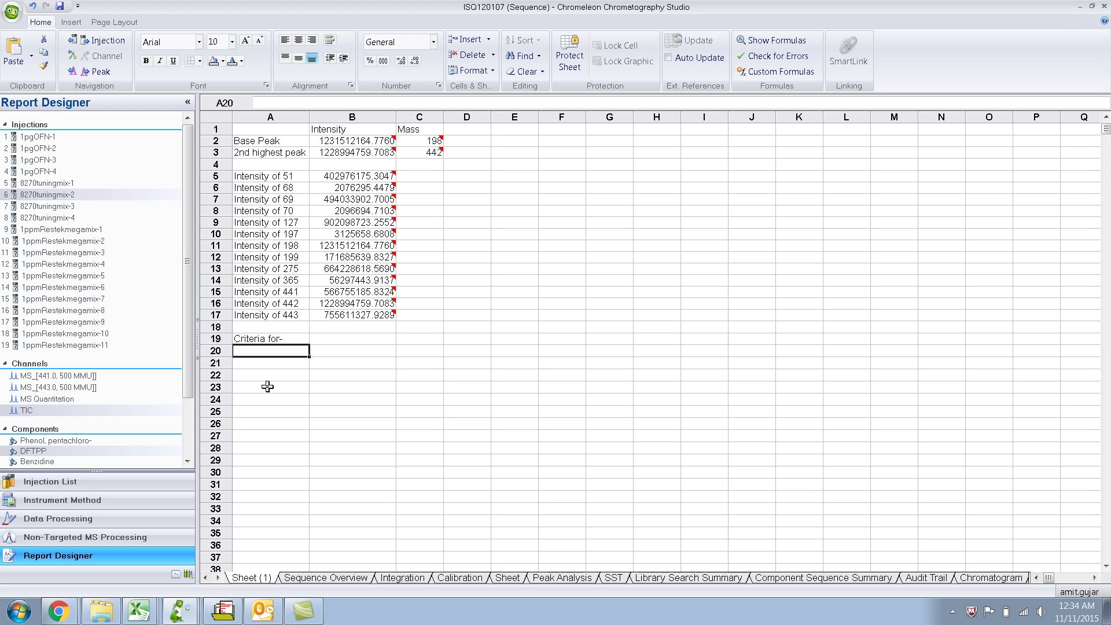
{"action": "type", "text": "51"}
{"action": "key", "text": "Return"}
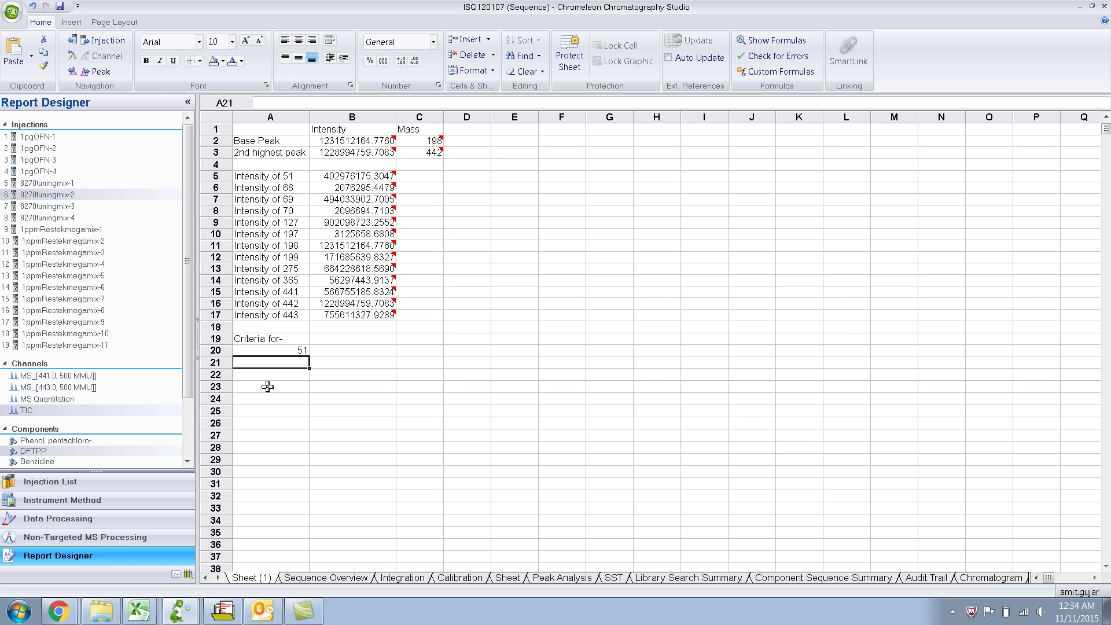
{"action": "type", "text": "68"}
{"action": "key", "text": "Return"}
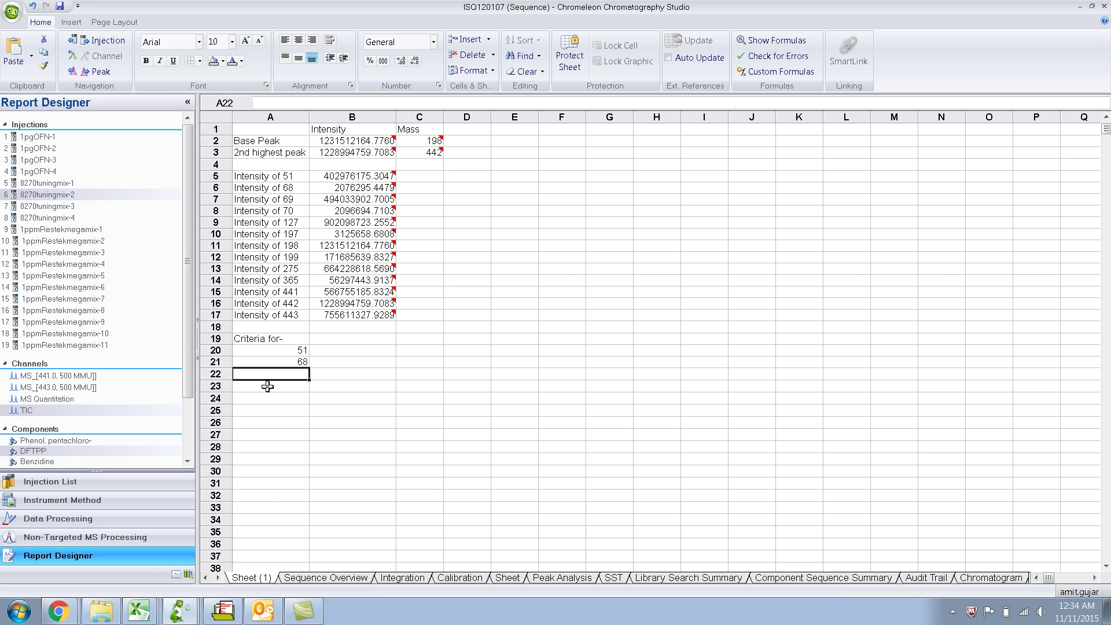
{"action": "type", "text": "69"}
{"action": "key", "text": "Return"}
{"action": "type", "text": "70"}
{"action": "key", "text": "Return"}
{"action": "type", "text": "127"}
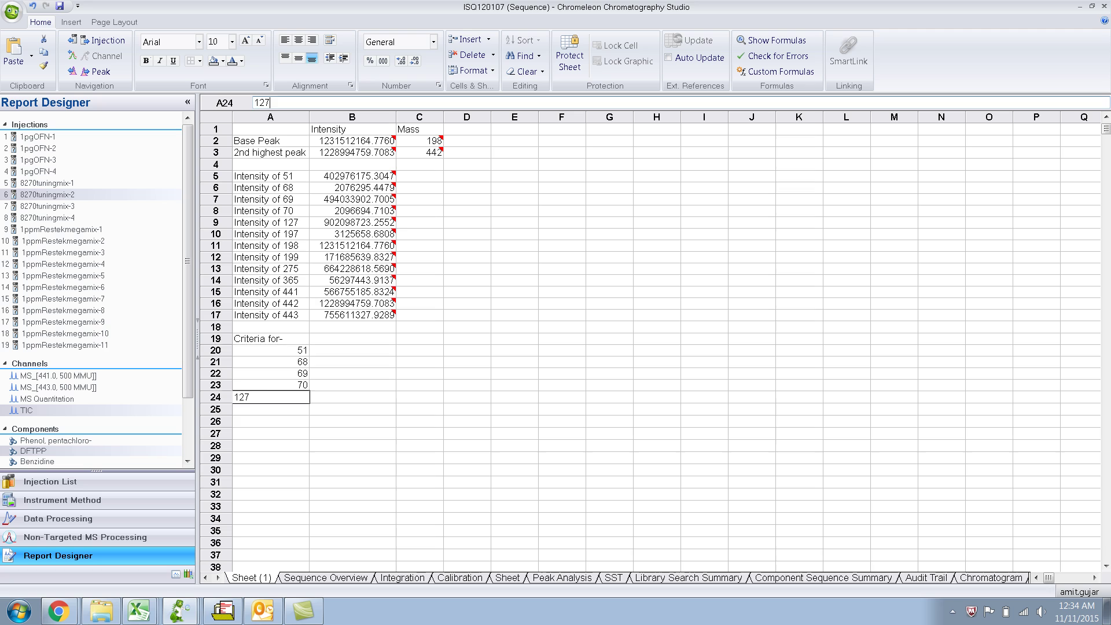
{"action": "key", "text": "Return"}
Step: Continue the mass list with 197, 198, 199, 275, 365, 441, 442 and 443
{"action": "type", "text": "197"}
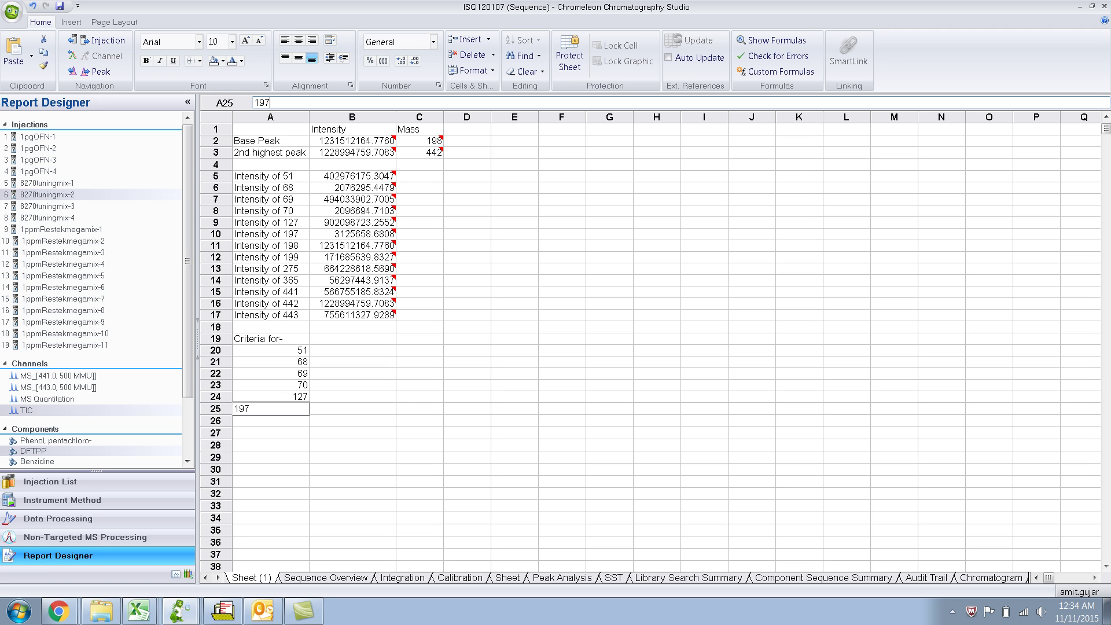
{"action": "key", "text": "Return"}
{"action": "type", "text": "198"}
{"action": "key", "text": "Return"}
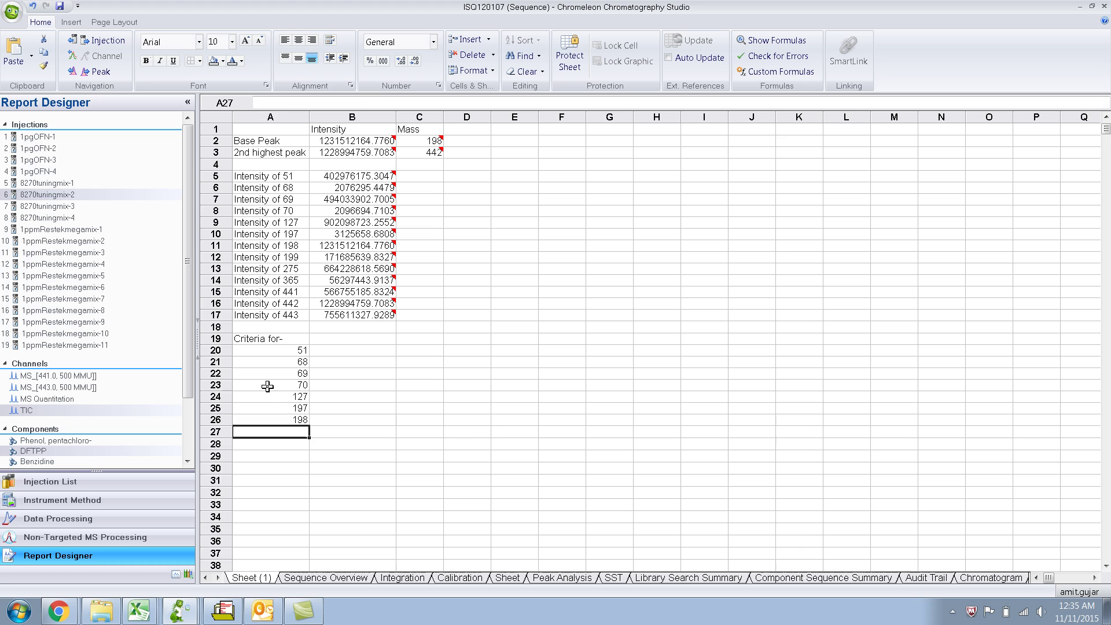
{"action": "type", "text": "199"}
{"action": "key", "text": "Return"}
{"action": "type", "text": "275"}
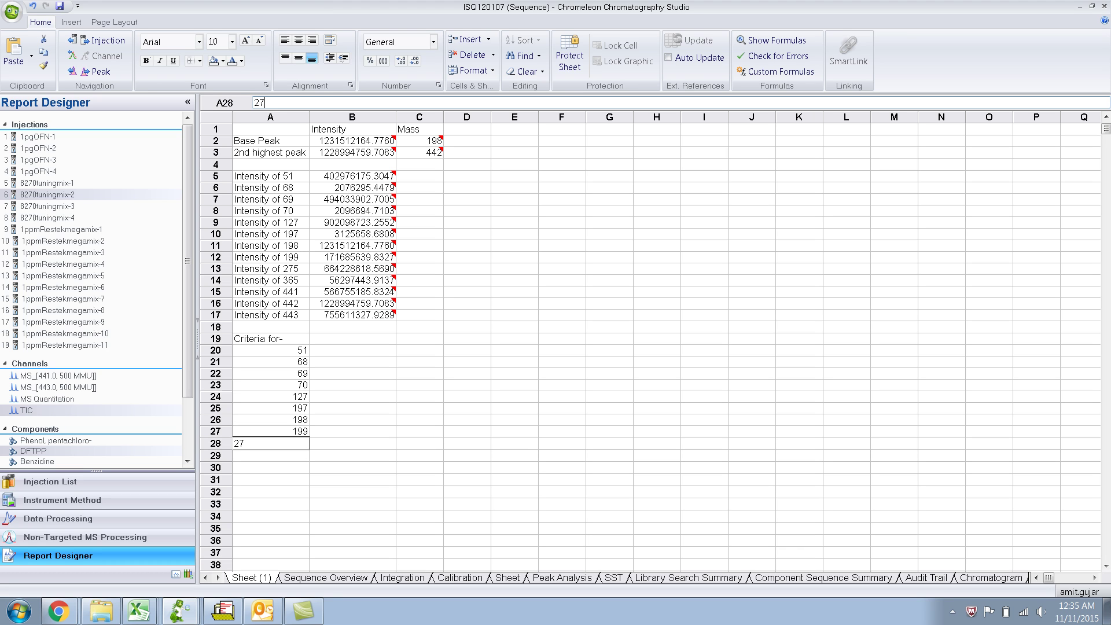
{"action": "key", "text": "Return"}
{"action": "type", "text": "365"}
{"action": "key", "text": "Return"}
{"action": "type", "text": "441"}
{"action": "key", "text": "Return"}
{"action": "type", "text": "442"}
{"action": "key", "text": "Return"}
{"action": "type", "text": "443"}
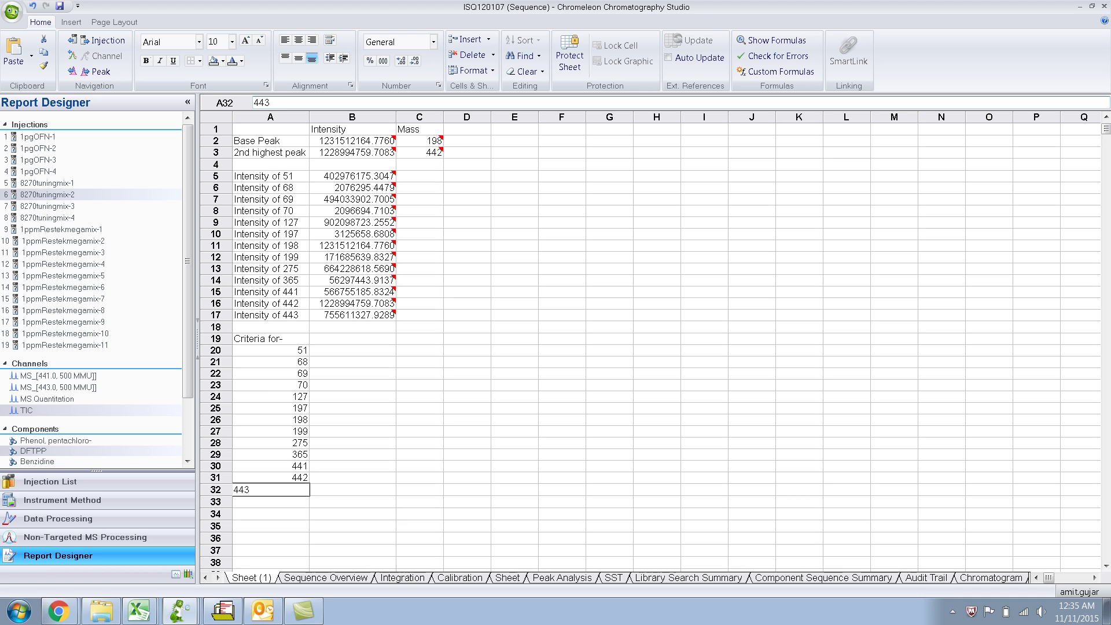
{"action": "key", "text": "Return"}
Step: Add a 'Values' heading in B19 beside the Criteria for- heading
{"action": "key", "text": "Up"}
{"action": "key", "text": "Up"}
{"action": "key", "text": "Up"}
{"action": "key", "text": "Up"}
{"action": "key", "text": "Up"}
{"action": "key", "text": "Up"}
{"action": "key", "text": "Up"}
{"action": "key", "text": "Up"}
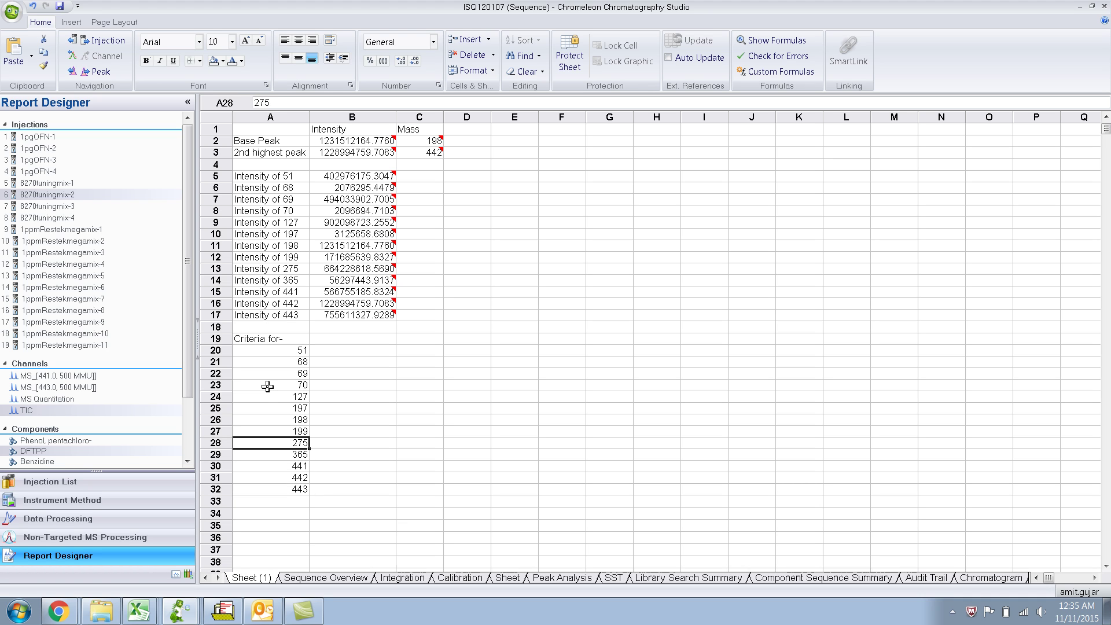
{"action": "key", "text": "Up"}
{"action": "key", "text": "Up"}
{"action": "key", "text": "Up"}
{"action": "key", "text": "Up"}
{"action": "key", "text": "Right"}
{"action": "key", "text": "Right"}
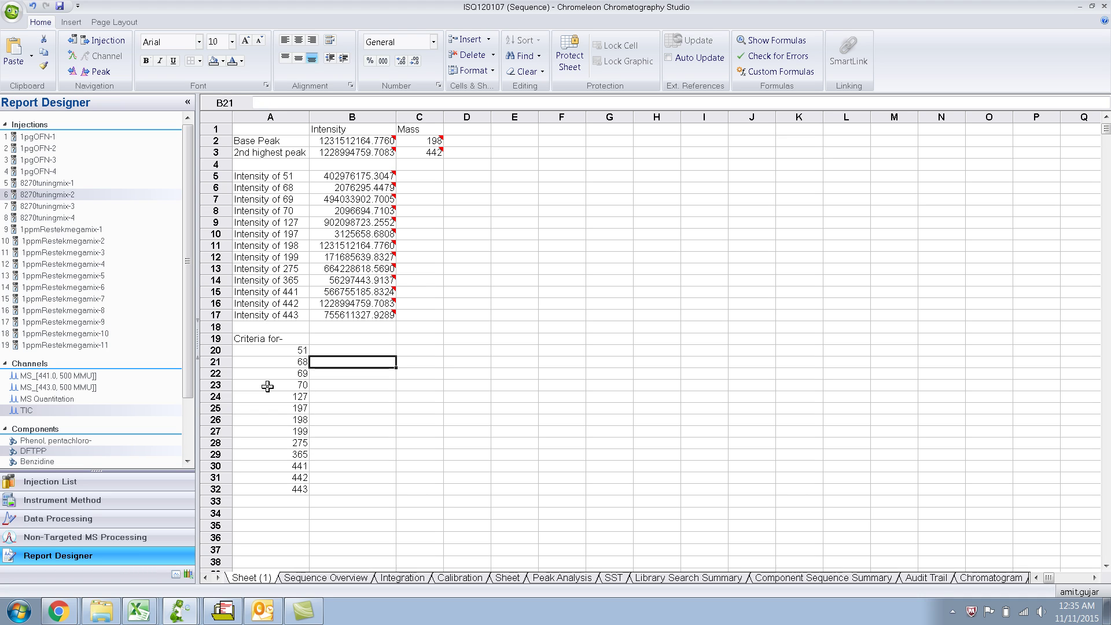
{"action": "key", "text": "Left"}
{"action": "key", "text": "Left"}
{"action": "key", "text": "Down"}
{"action": "key", "text": "Right"}
{"action": "key", "text": "Up"}
{"action": "key", "text": "Up"}
{"action": "key", "text": "Up"}
{"action": "type", "text": "Values"}
{"action": "key", "text": "Return"}
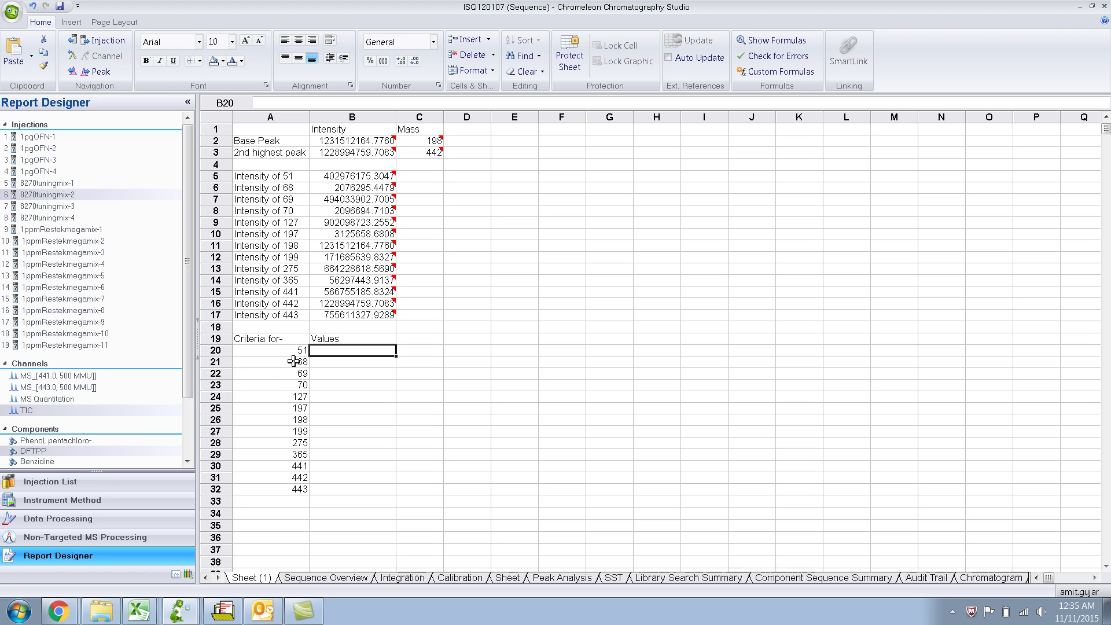
{"action": "key", "text": "alt+Tab"}
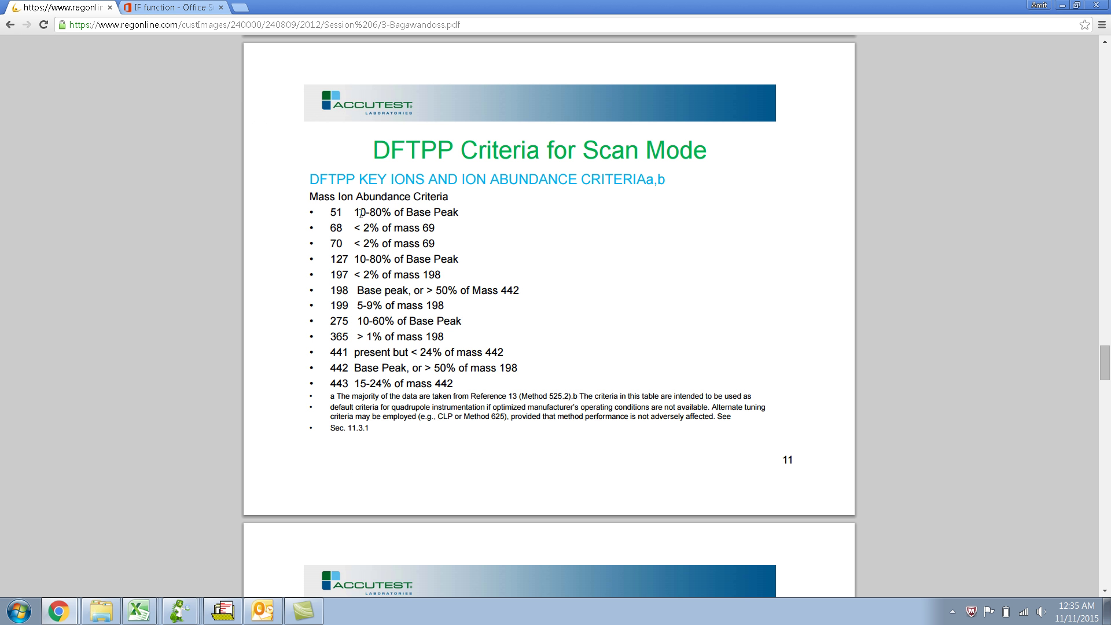
Step: Return from the DFTPP criteria PDF to the Chromeleon report sheet
{"action": "key", "text": "alt+Tab"}
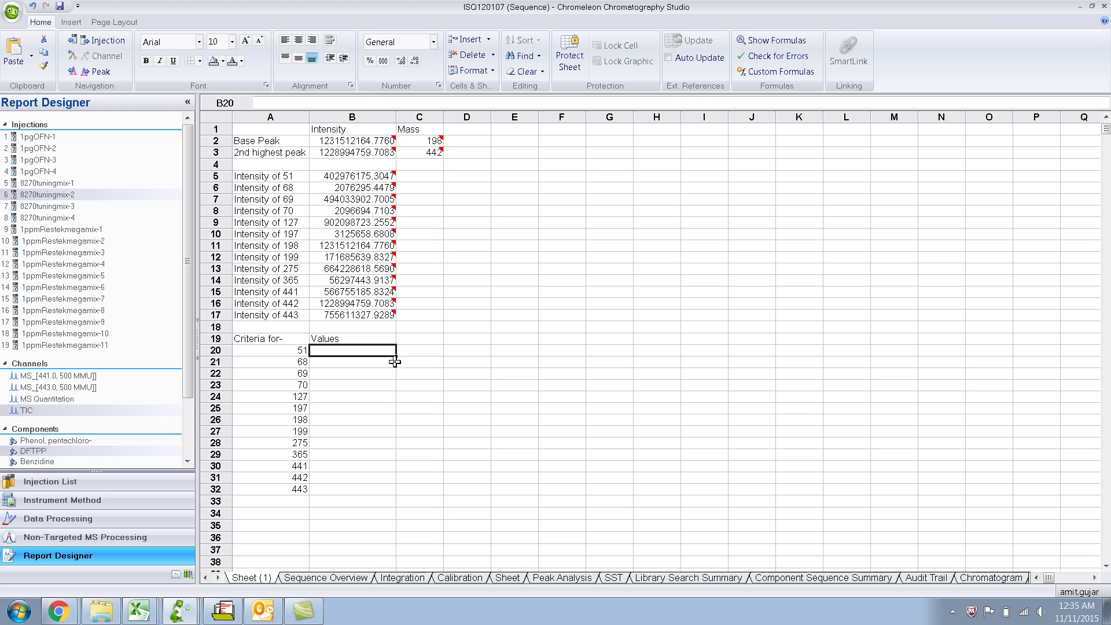
Step: Enter =B5/B2*100 in B20 as the mass 51 value (32.7220621)
{"action": "type", "text": "="}
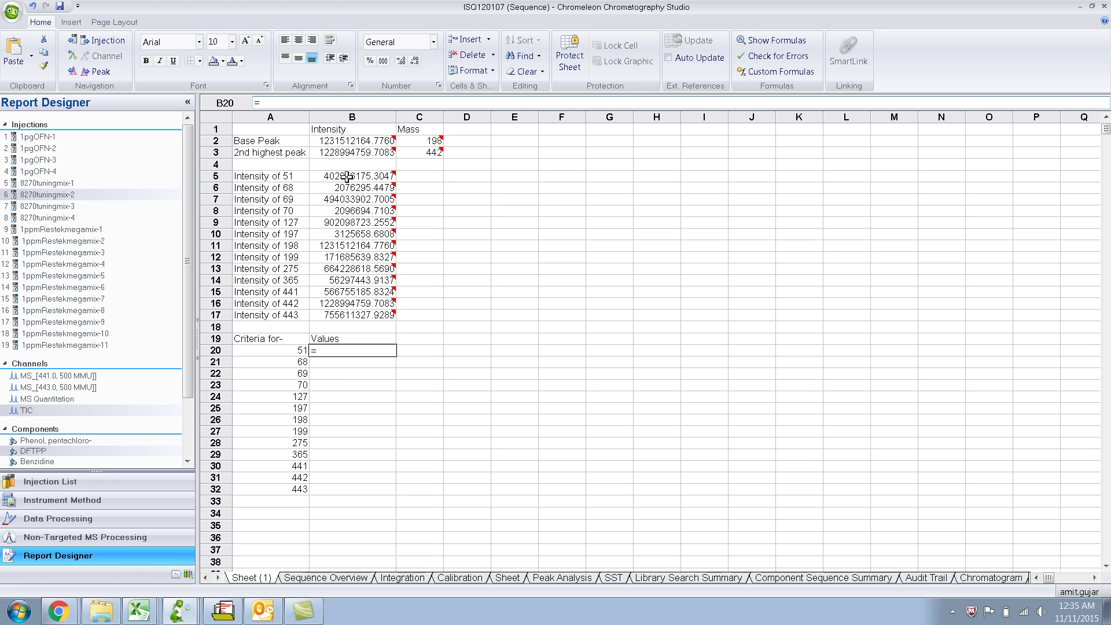
{"action": "left_click", "coordinate": [347, 177]}
{"action": "type", "text": "/"}
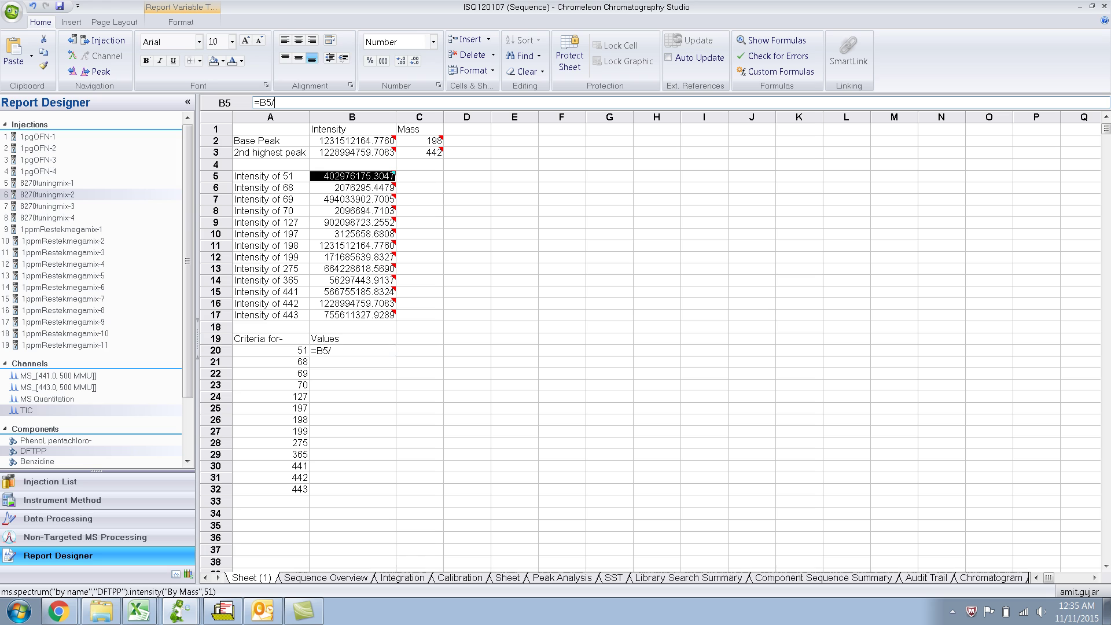
{"action": "left_click", "coordinate": [341, 142]}
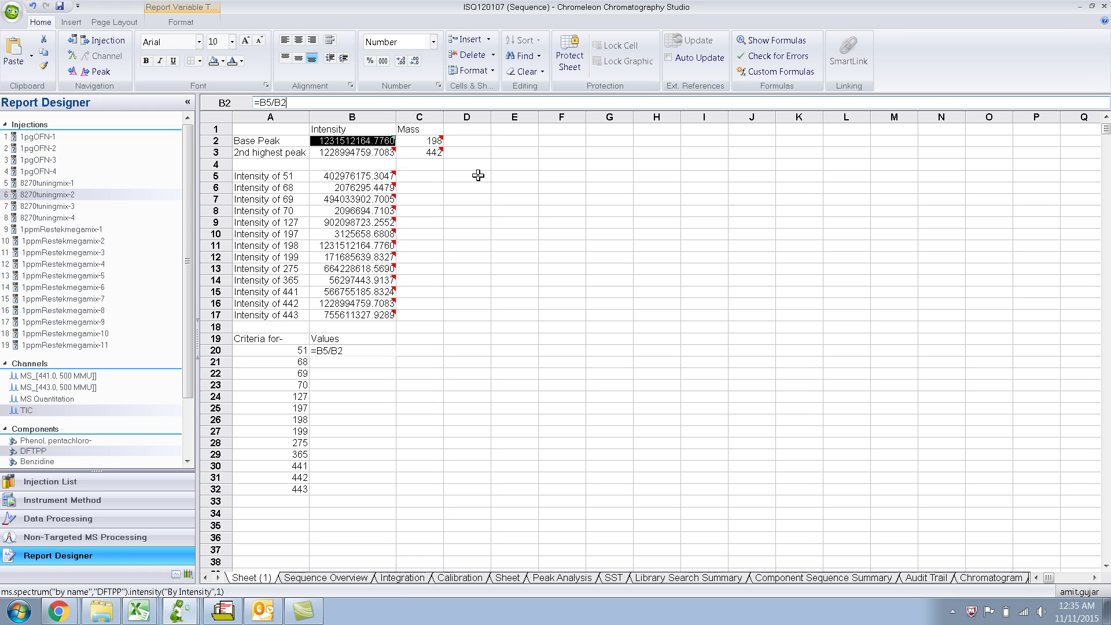
{"action": "type", "text": "*100"}
{"action": "key", "text": "Return"}
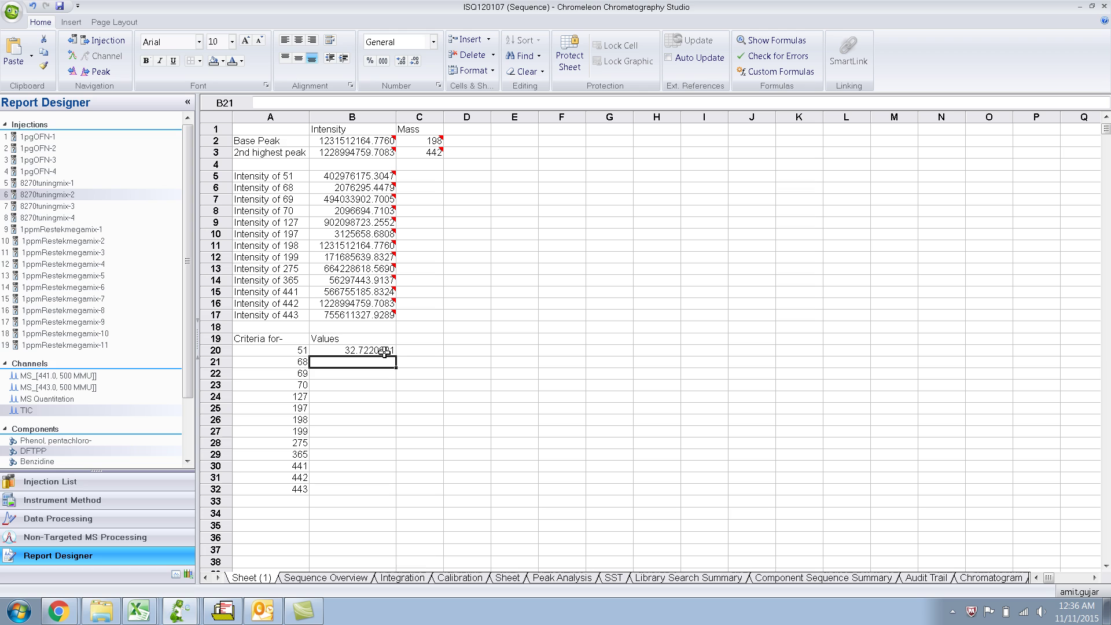
Step: After rechecking the criteria PDF, enter =B6/B7*100 in B21 as the mass 68 value (0.4202738793)
{"action": "key", "text": "alt+Tab"}
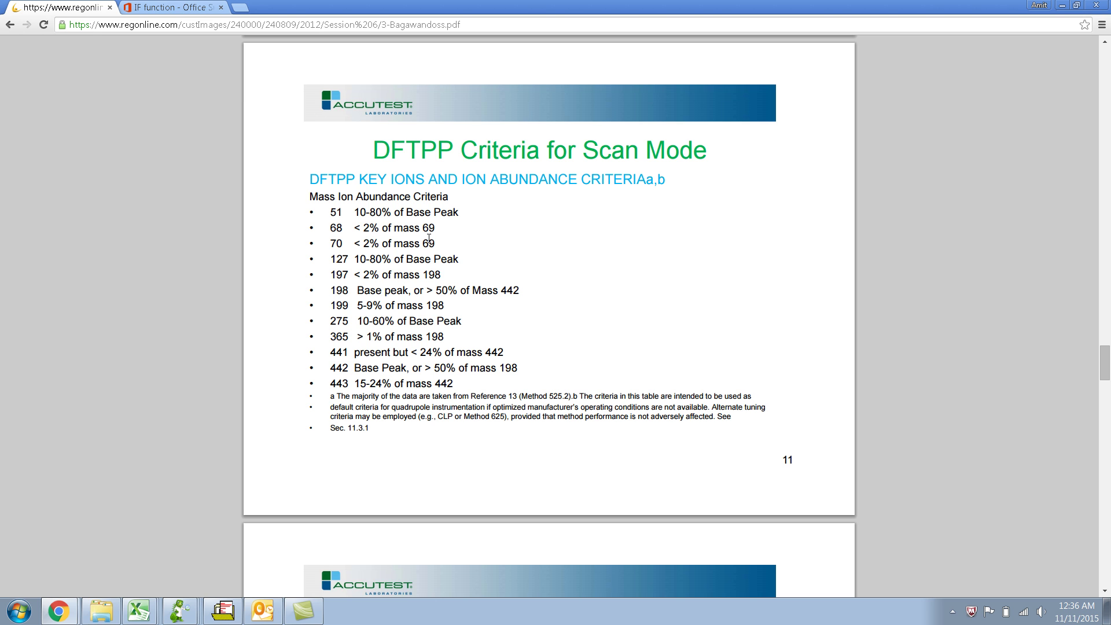
{"action": "key", "text": "alt+Tab"}
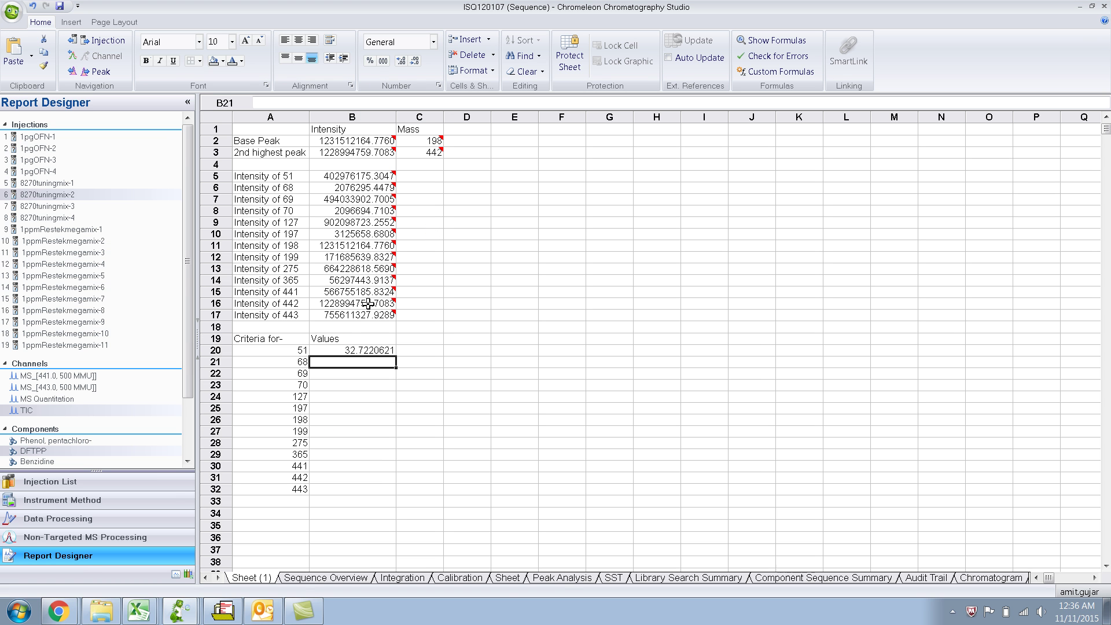
{"action": "type", "text": "="}
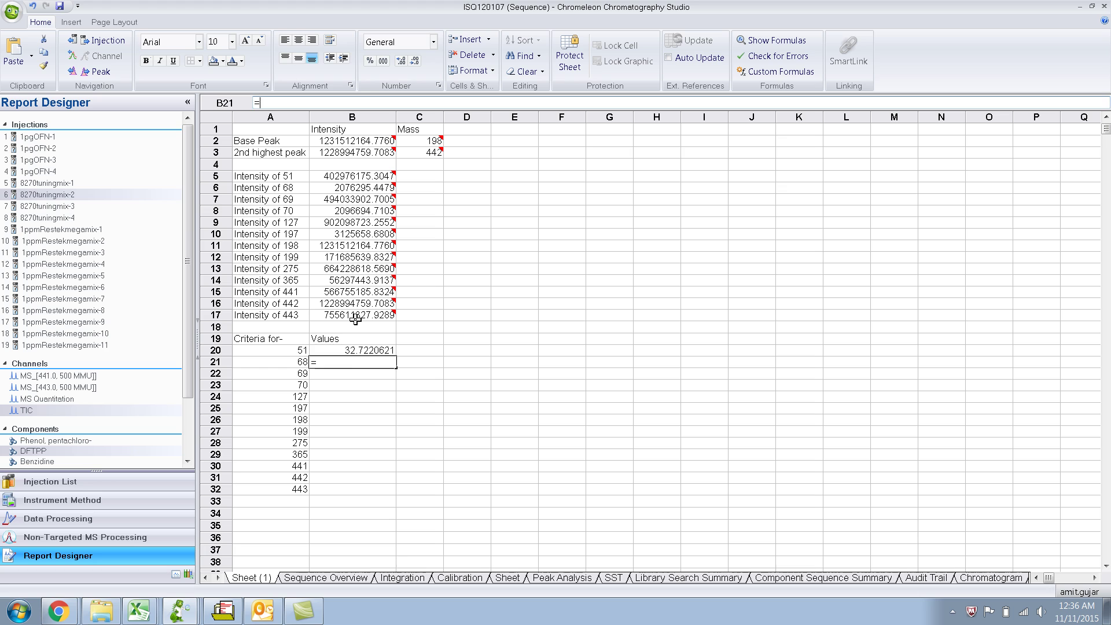
{"action": "left_click", "coordinate": [366, 188]}
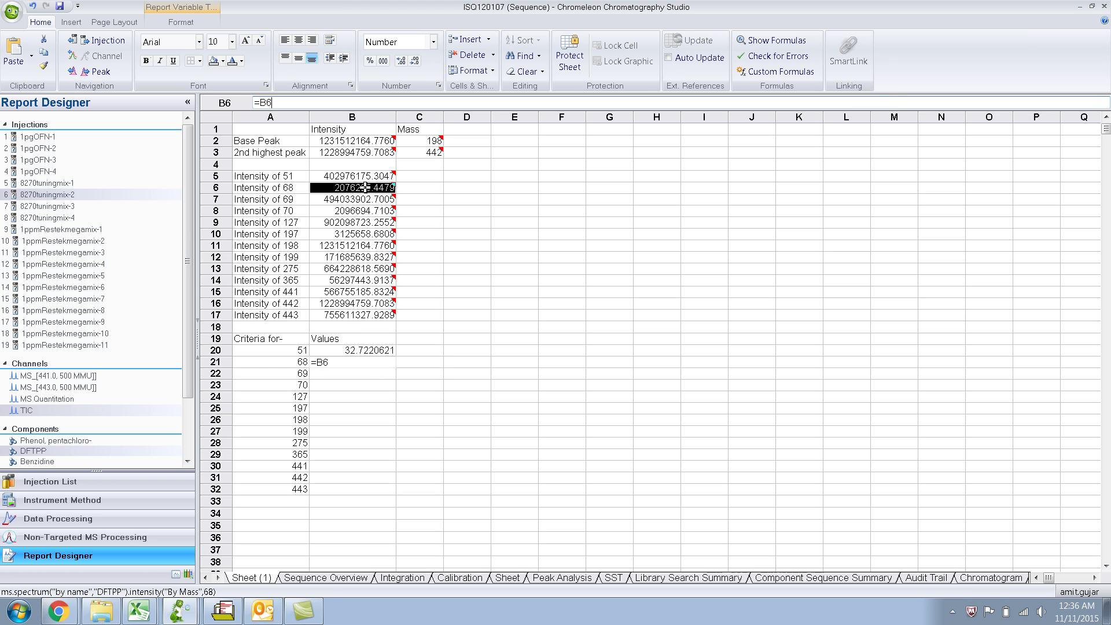
{"action": "type", "text": "/"}
{"action": "left_click", "coordinate": [358, 199]}
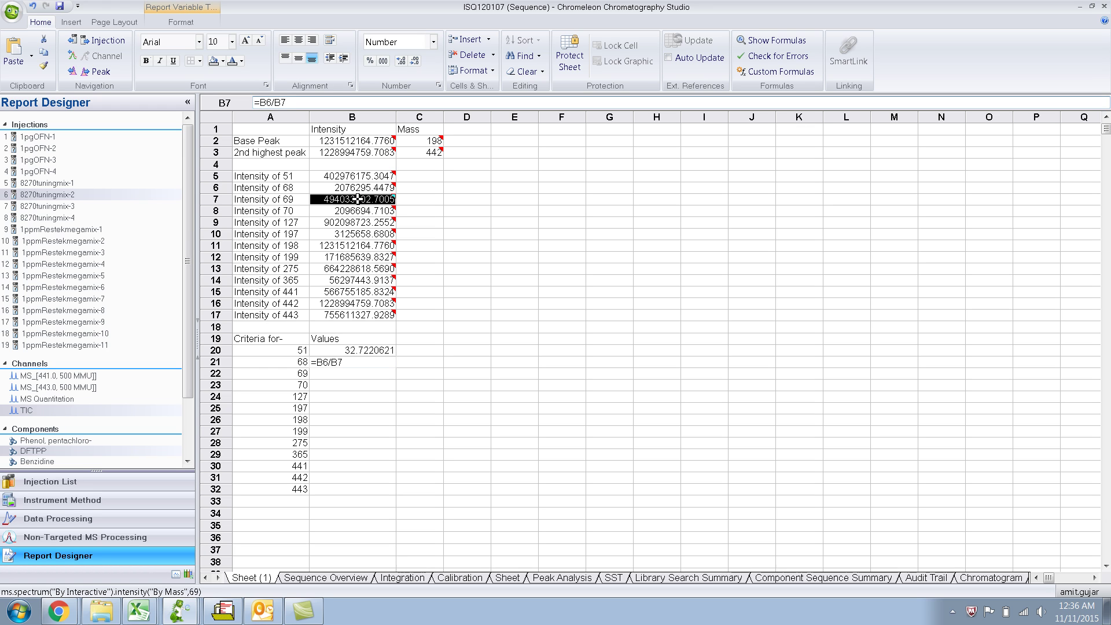
{"action": "type", "text": "*100"}
{"action": "key", "text": "Return"}
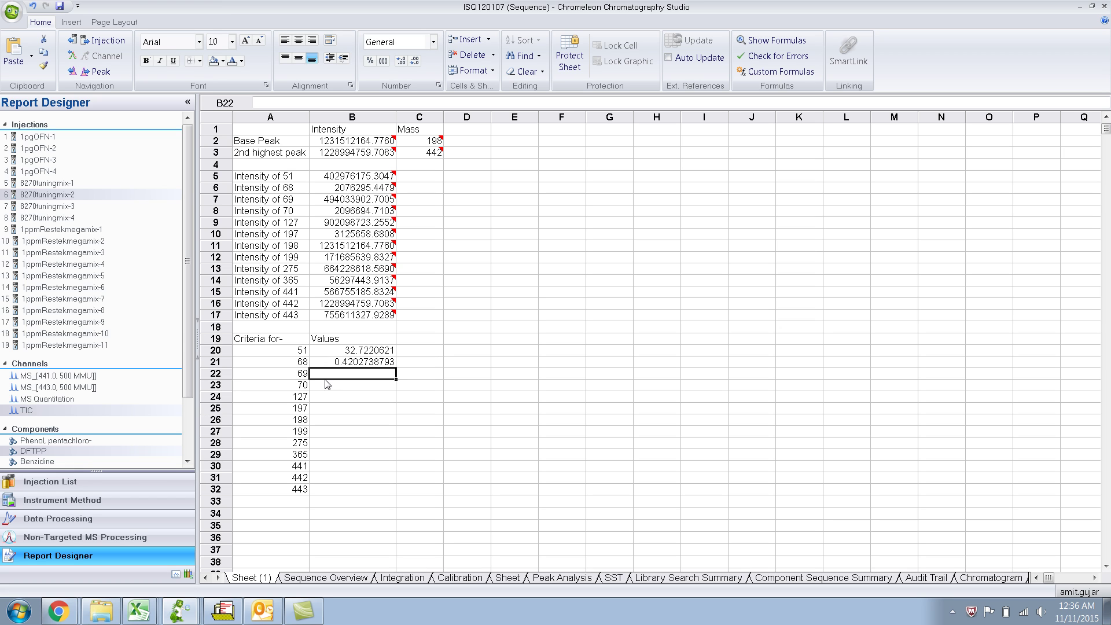
{"action": "key", "text": "alt+Tab"}
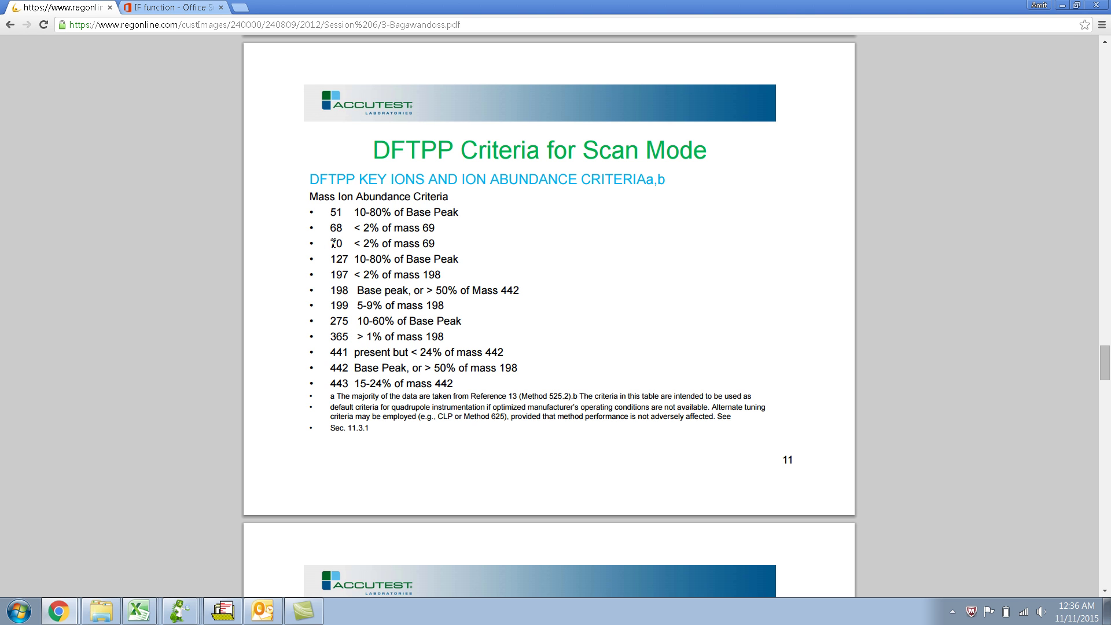
Step: Enter =B8/B7*100 as the mass 70 value, giving 0.4244030013
{"action": "key", "text": "alt+Tab"}
{"action": "left_click", "coordinate": [321, 385]}
{"action": "type", "text": "="}
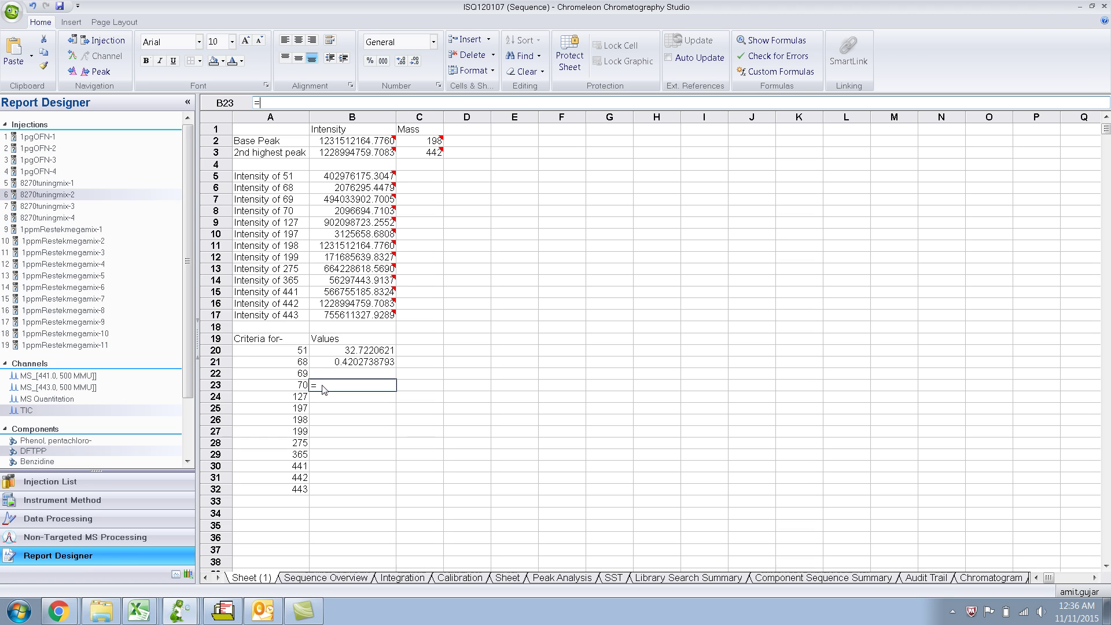
{"action": "left_click", "coordinate": [357, 212]}
{"action": "type", "text": "/"}
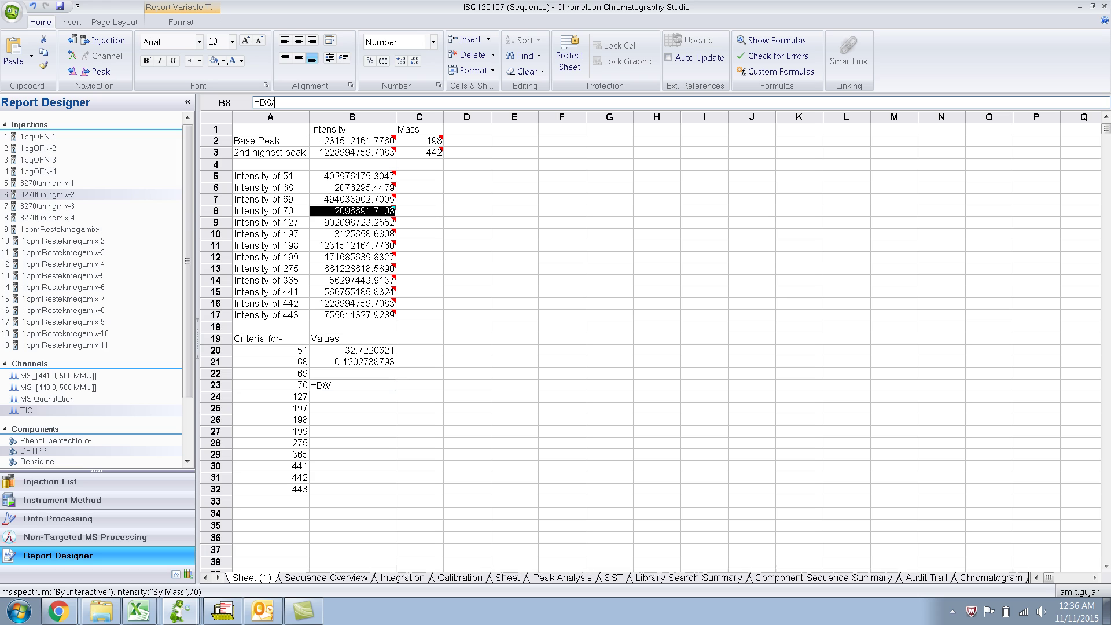
{"action": "left_click", "coordinate": [346, 198]}
{"action": "type", "text": "*100"}
{"action": "key", "text": "Return"}
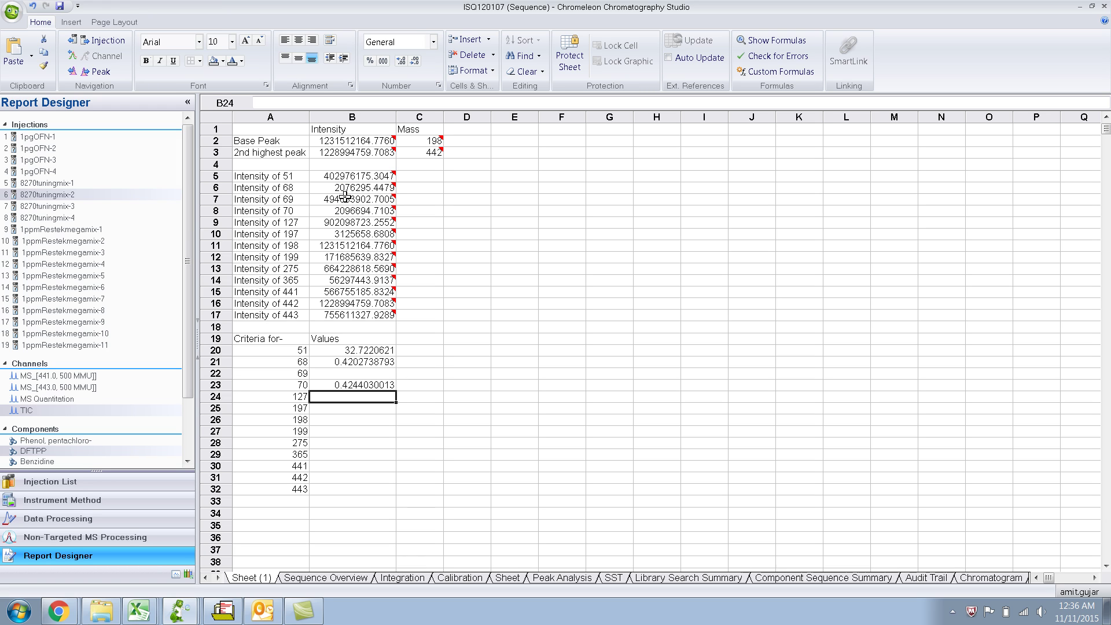
Step: Remove the unused mass 69 row (row 22) from the criteria list
{"action": "left_click", "coordinate": [216, 373]}
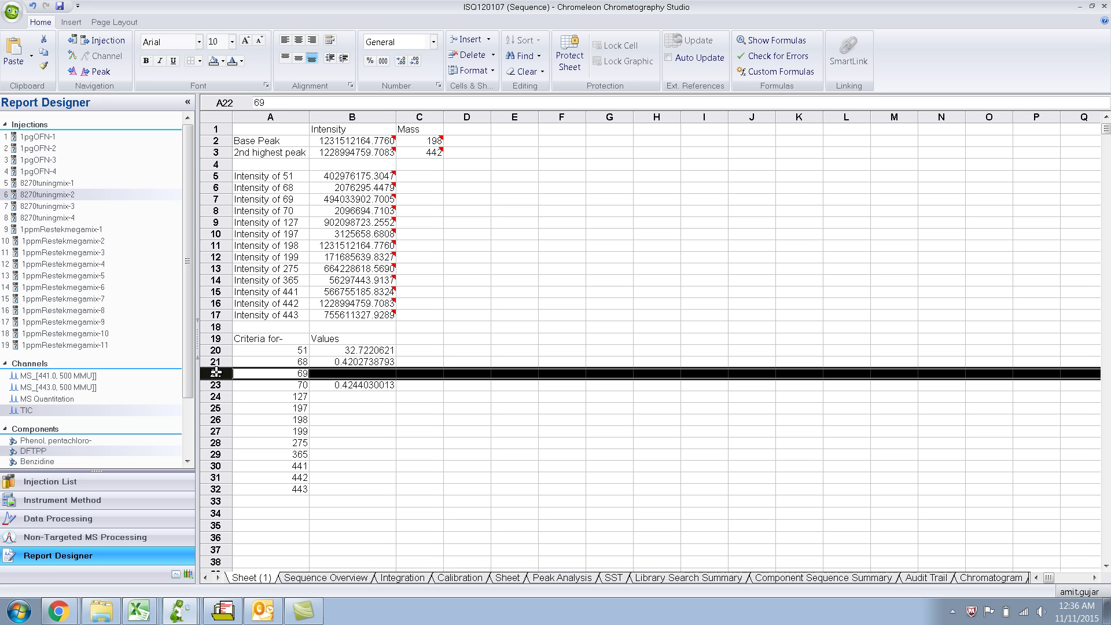
{"action": "right_click", "coordinate": [216, 374]}
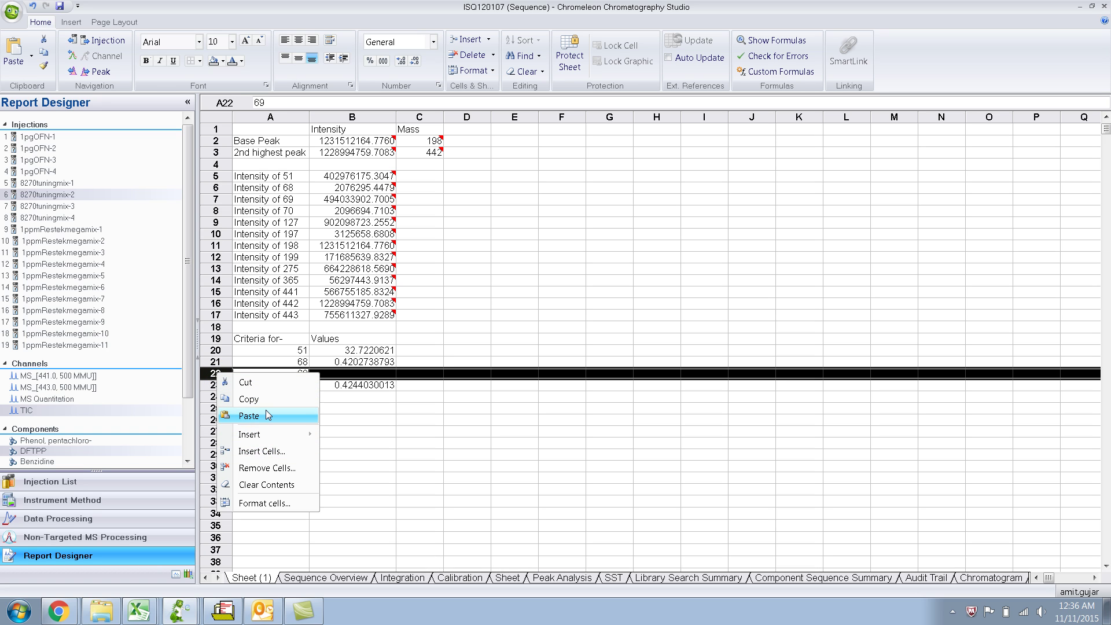
{"action": "left_click", "coordinate": [262, 468]}
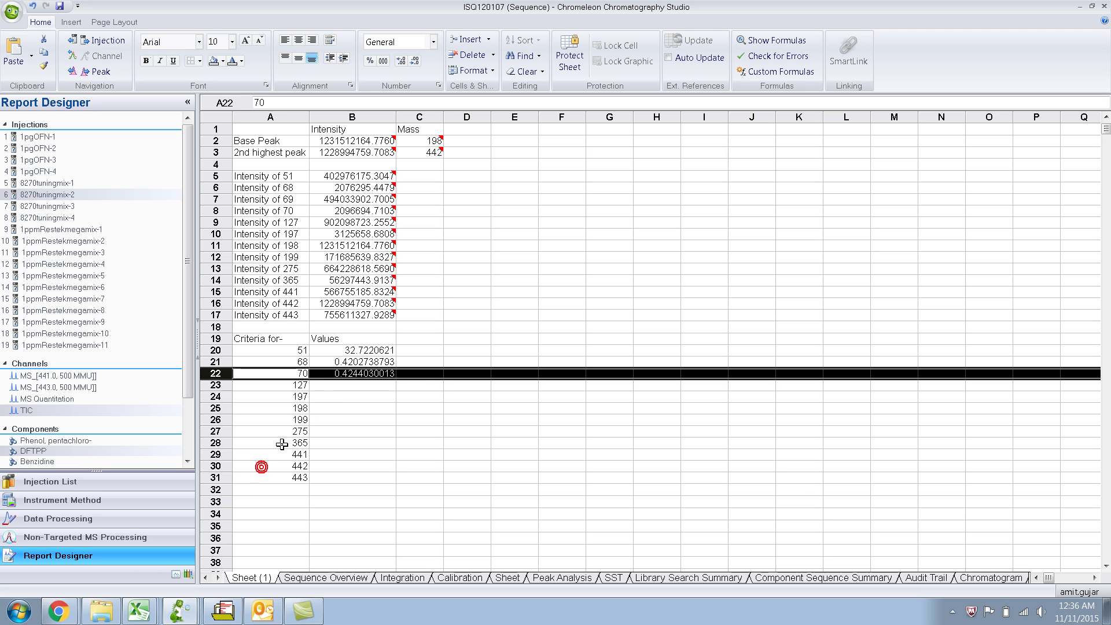
{"action": "left_click", "coordinate": [356, 385]}
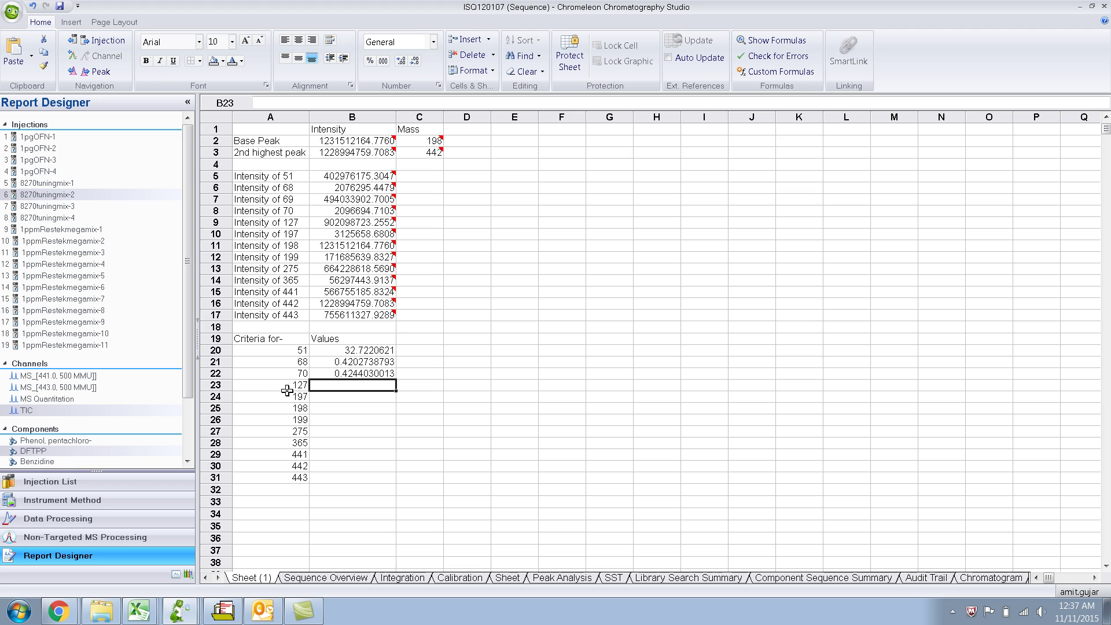
Step: After checking the PDF, enter =B9/B2*100 in B23 as the mass 127 value (73.2513043)
{"action": "key", "text": "alt+Tab"}
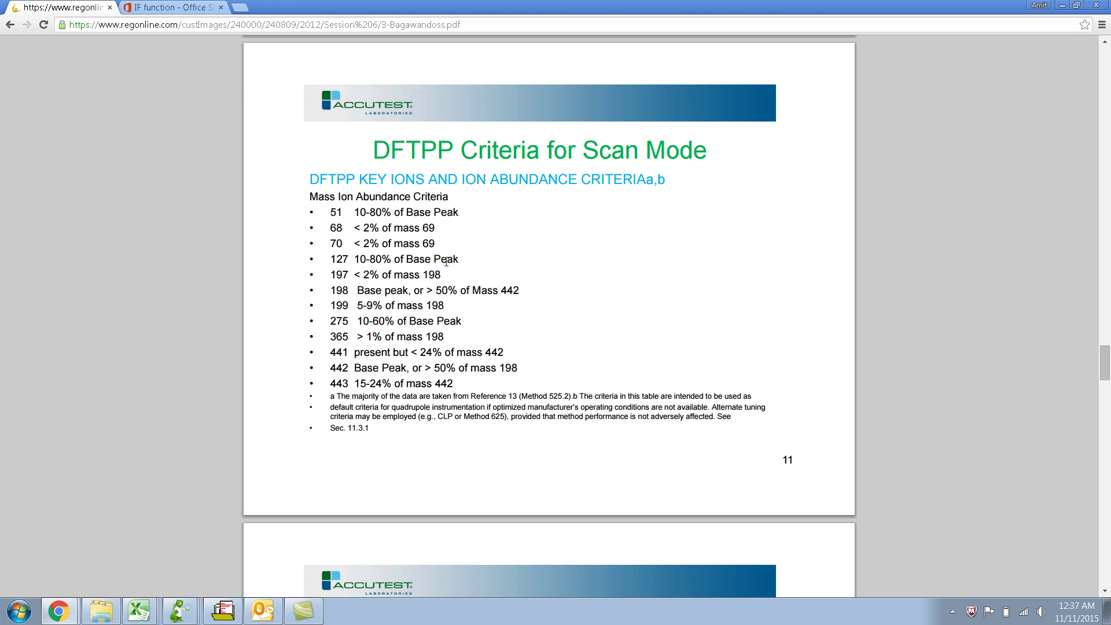
{"action": "key", "text": "alt+Tab"}
{"action": "type", "text": "="}
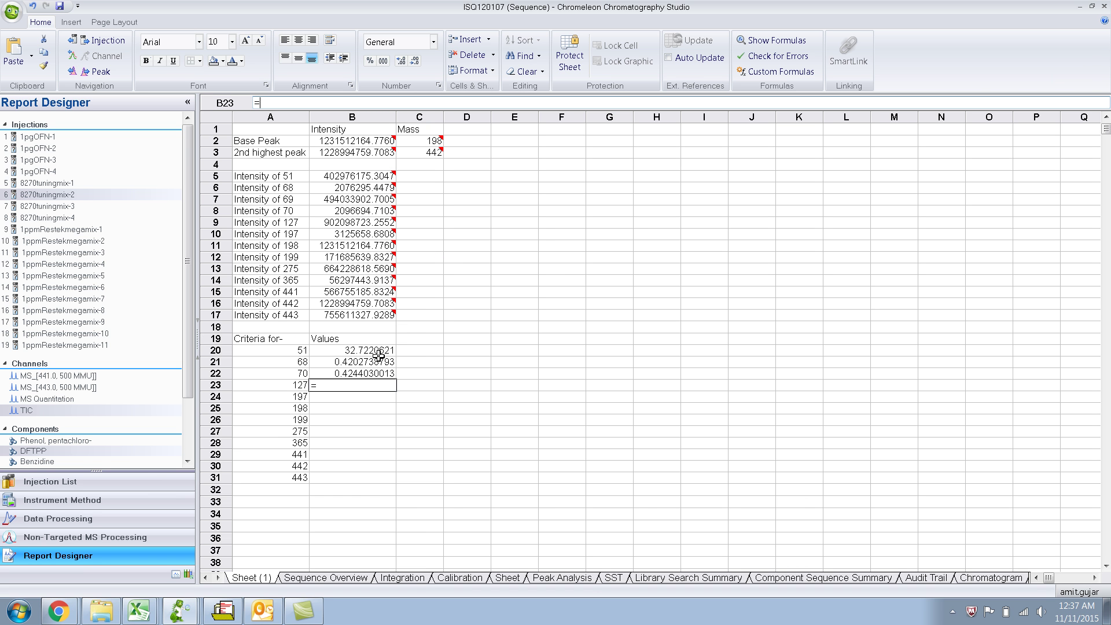
{"action": "left_click", "coordinate": [358, 225]}
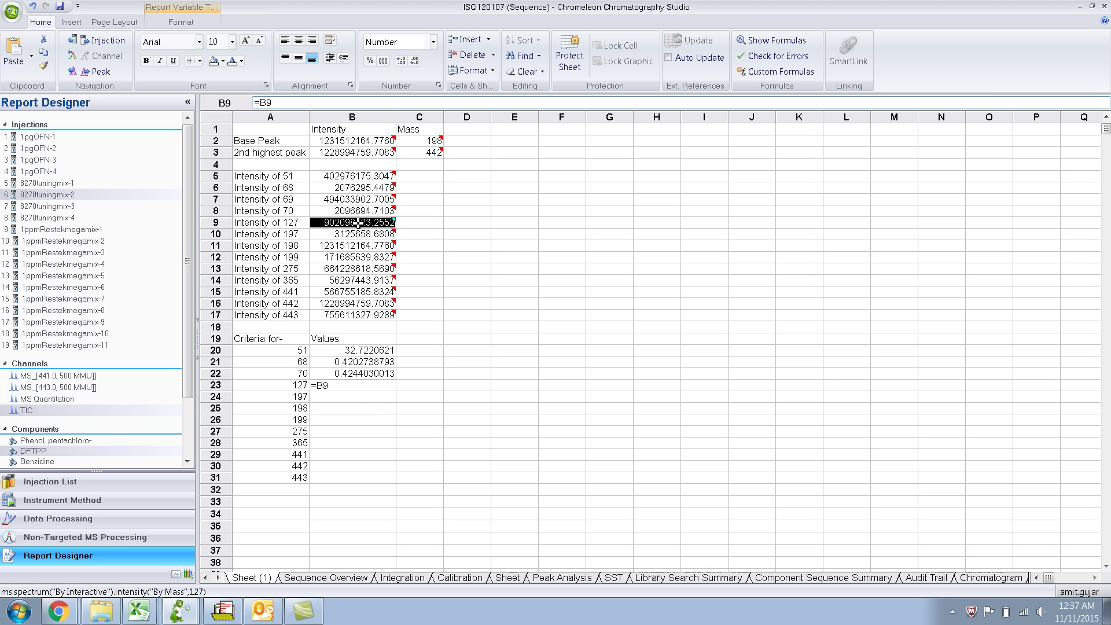
{"action": "type", "text": "/"}
{"action": "left_click", "coordinate": [358, 141]}
{"action": "type", "text": "*100"}
{"action": "key", "text": "Return"}
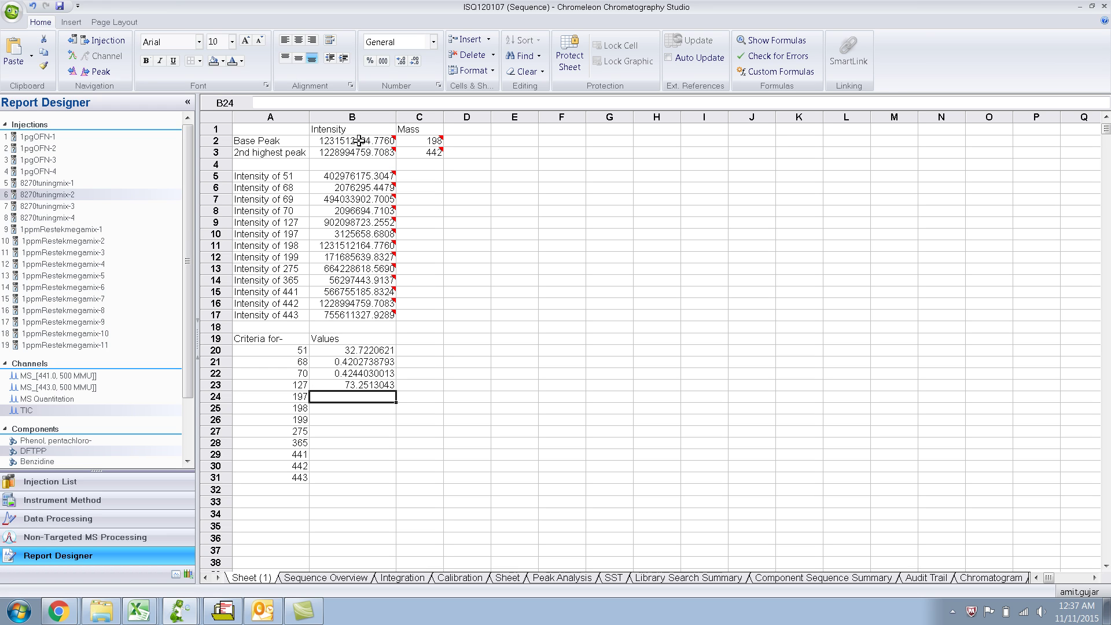
Step: After checking the mass 197 criterion, enter =B10/B11*100 in B24, giving 0.2538065616
{"action": "key", "text": "alt+Tab"}
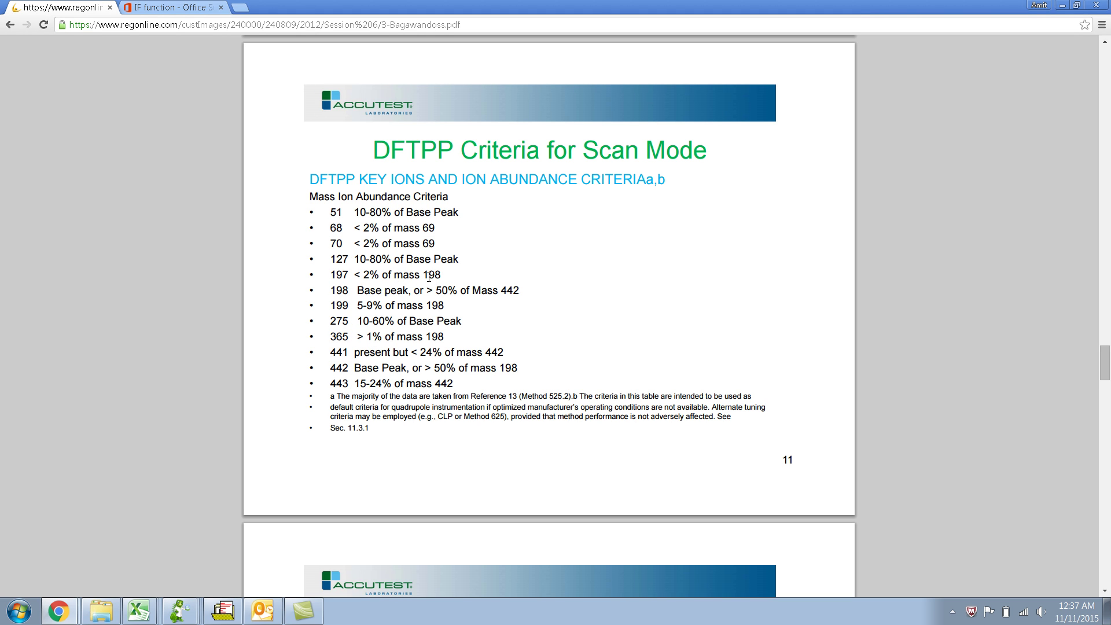
{"action": "key", "text": "alt+Tab"}
{"action": "type", "text": "="}
{"action": "left_click", "coordinate": [353, 233]}
{"action": "type", "text": "/"}
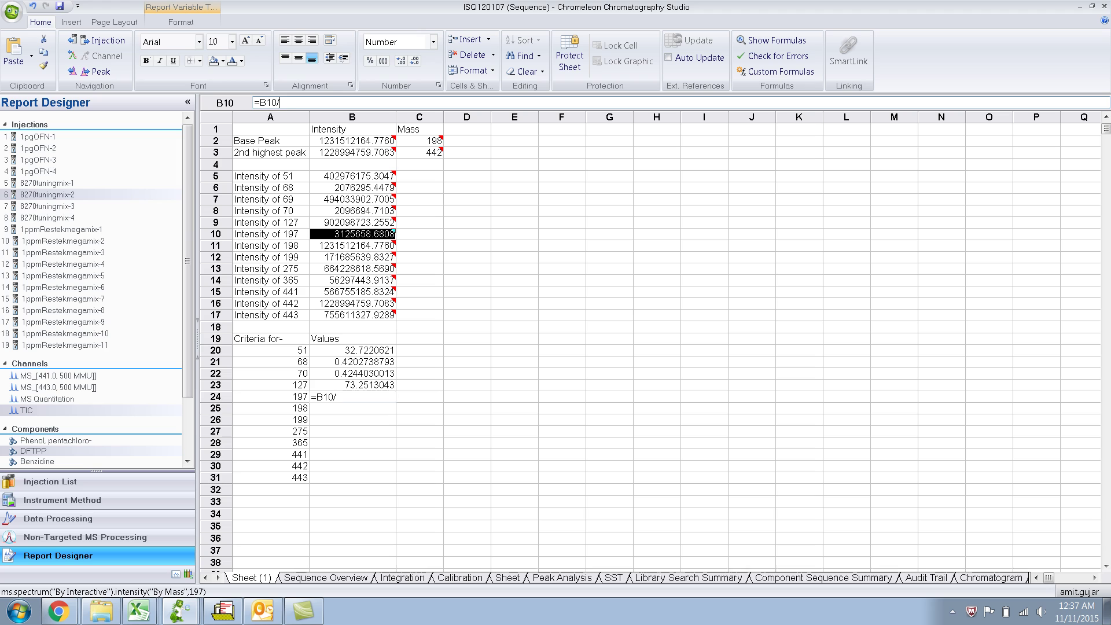
{"action": "left_click", "coordinate": [342, 247]}
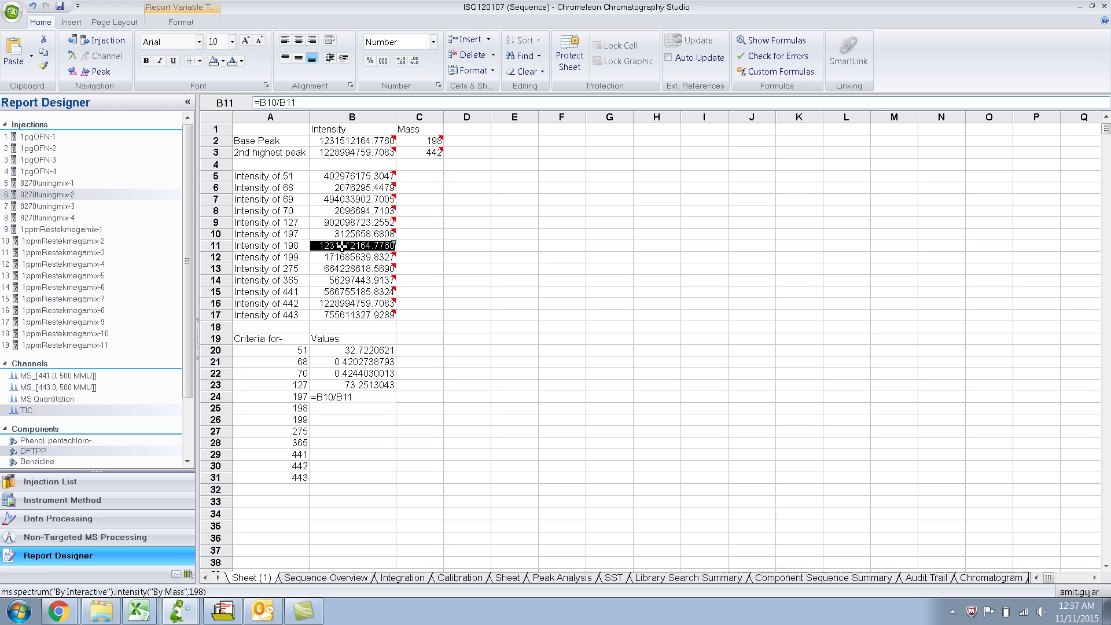
{"action": "type", "text": "*100"}
{"action": "key", "text": "Return"}
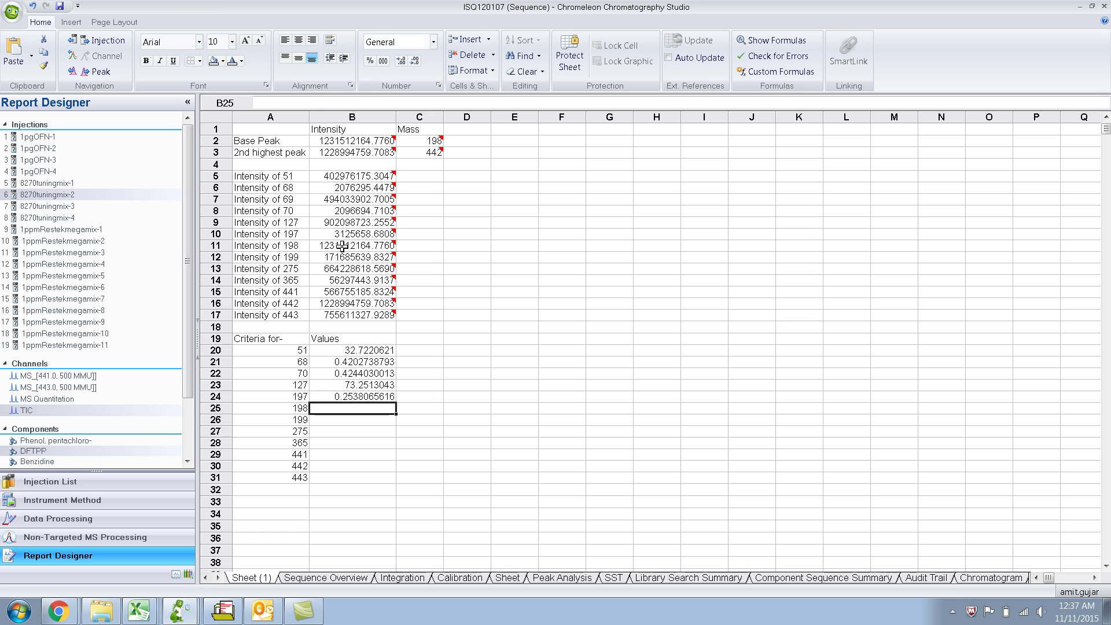
{"action": "left_click", "coordinate": [301, 408]}
{"action": "key", "text": "alt+Tab"}
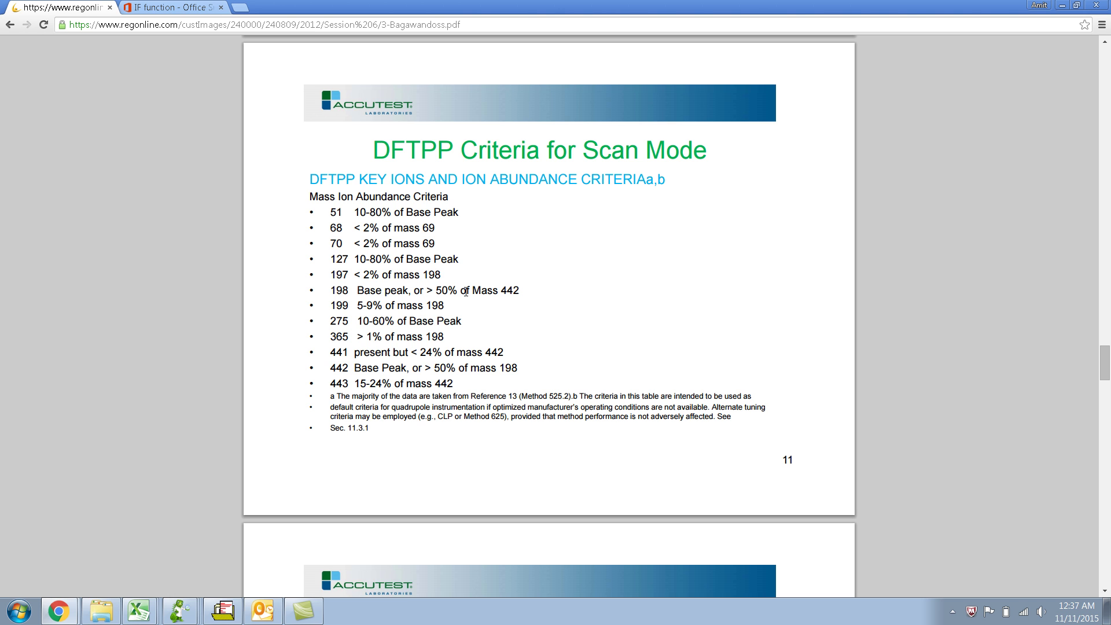
Step: Enter =B11/B16*100 in B25, giving 100.2048345 for mass 198 relative to mass 442
{"action": "key", "text": "alt+Tab"}
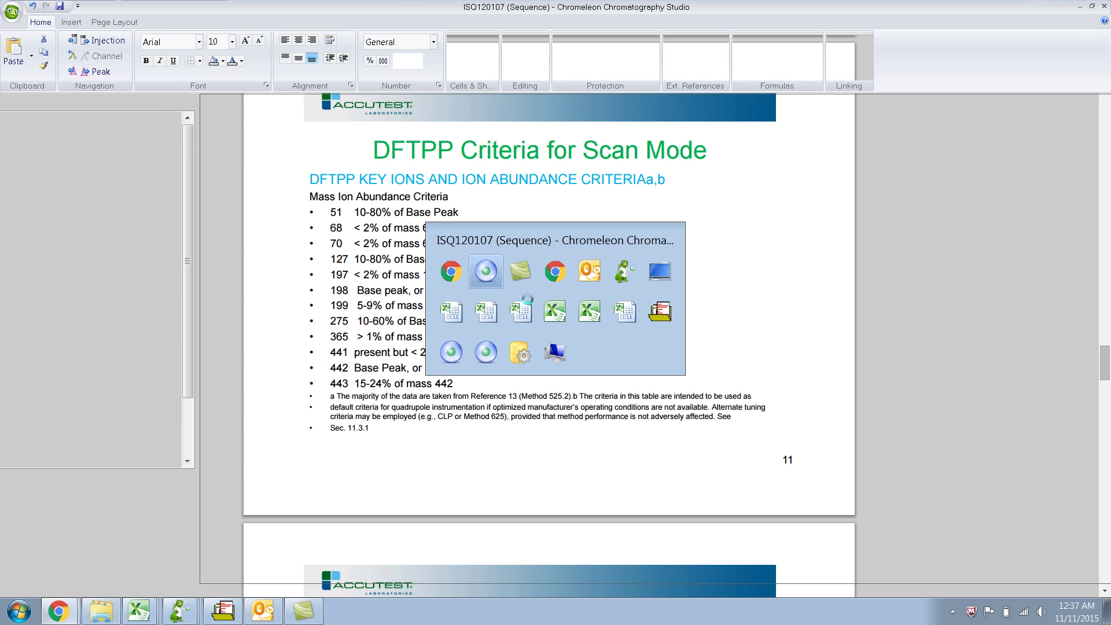
{"action": "key", "text": "Tab"}
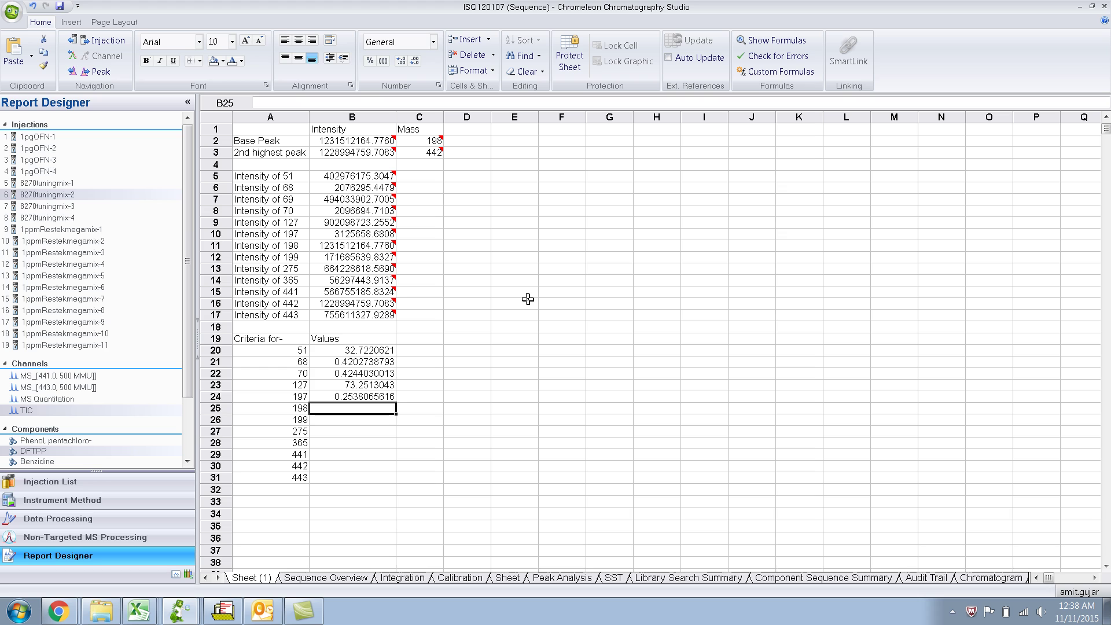
{"action": "type", "text": "="}
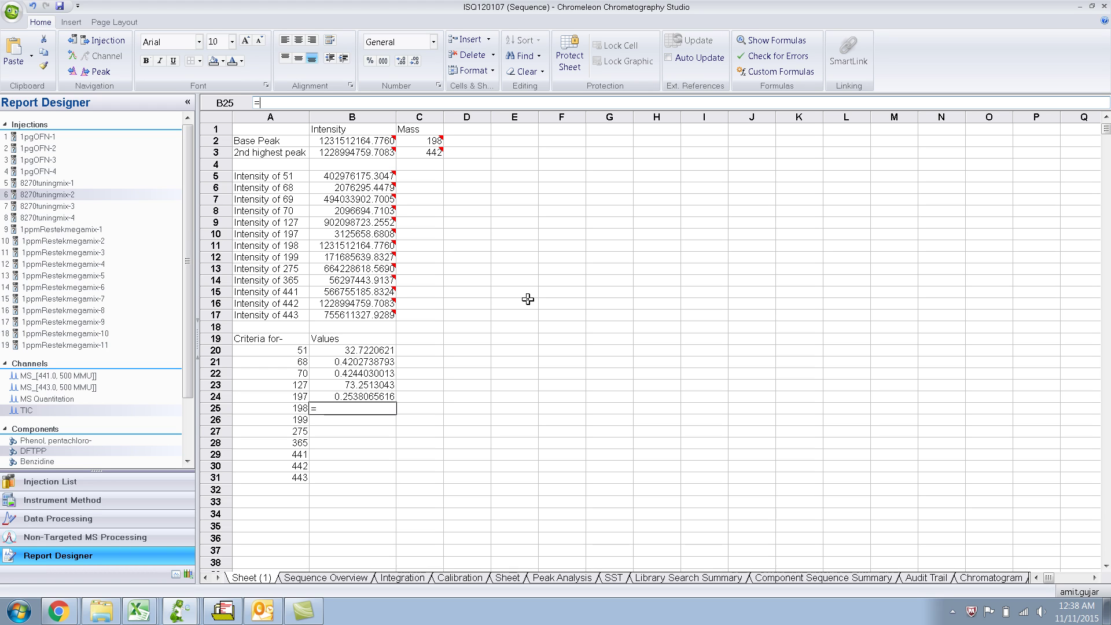
{"action": "left_click", "coordinate": [373, 246]}
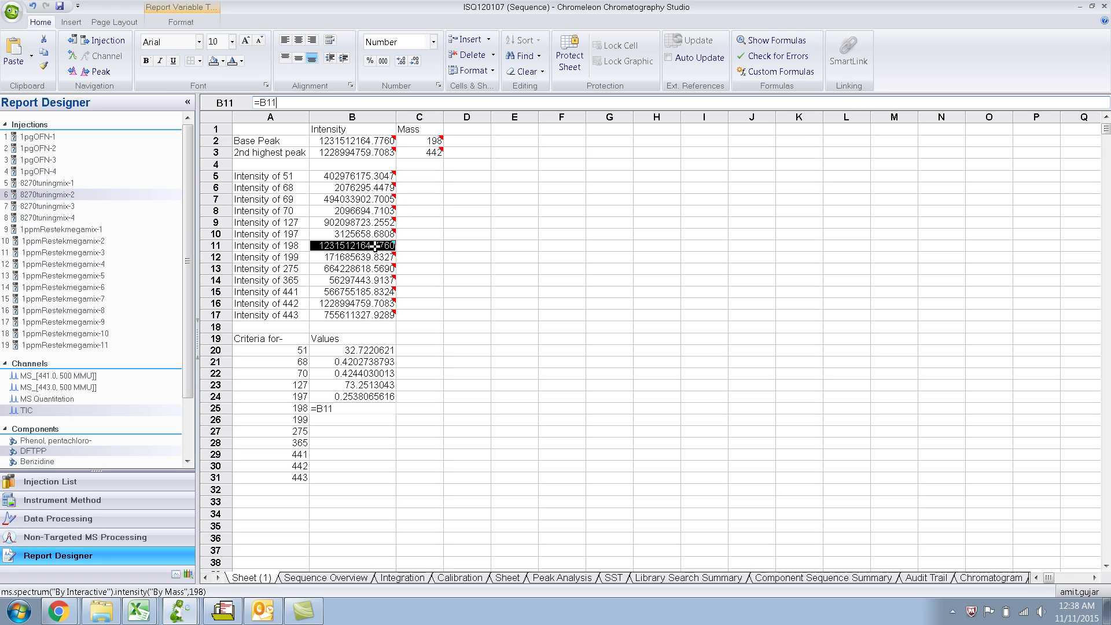
{"action": "type", "text": "/"}
{"action": "left_click", "coordinate": [343, 304]}
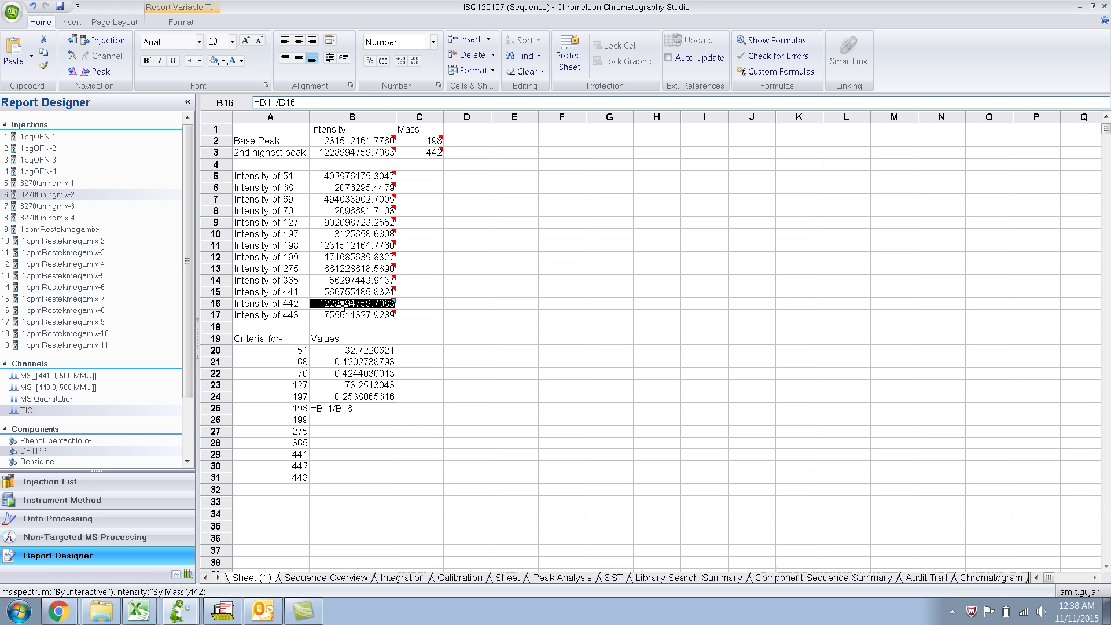
{"action": "type", "text": "*100"}
{"action": "key", "text": "Return"}
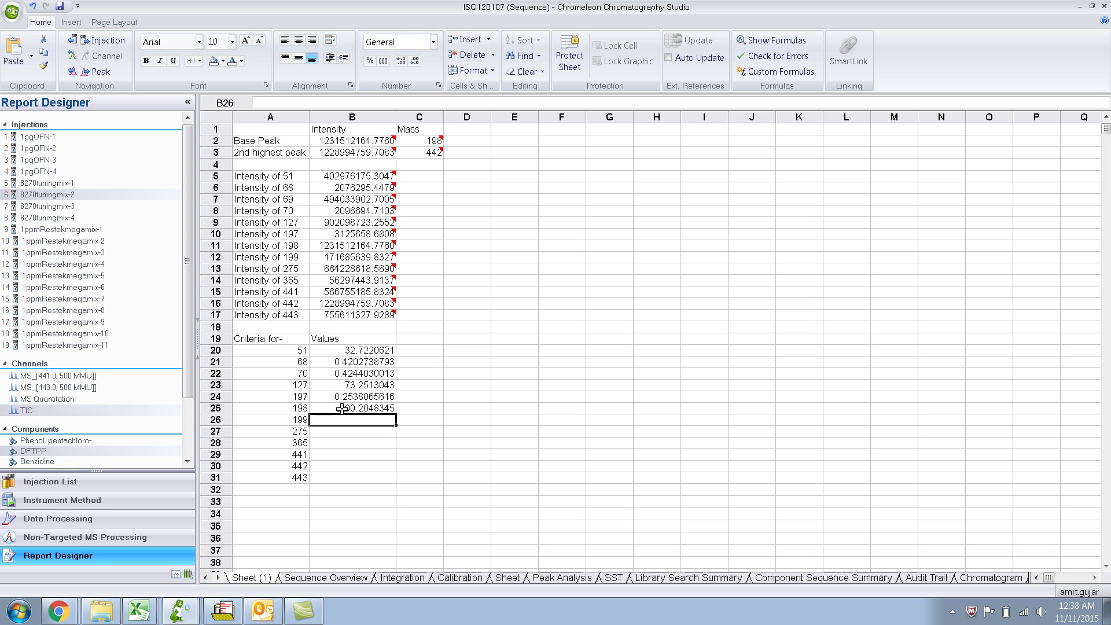
{"action": "key", "text": "alt+Tab"}
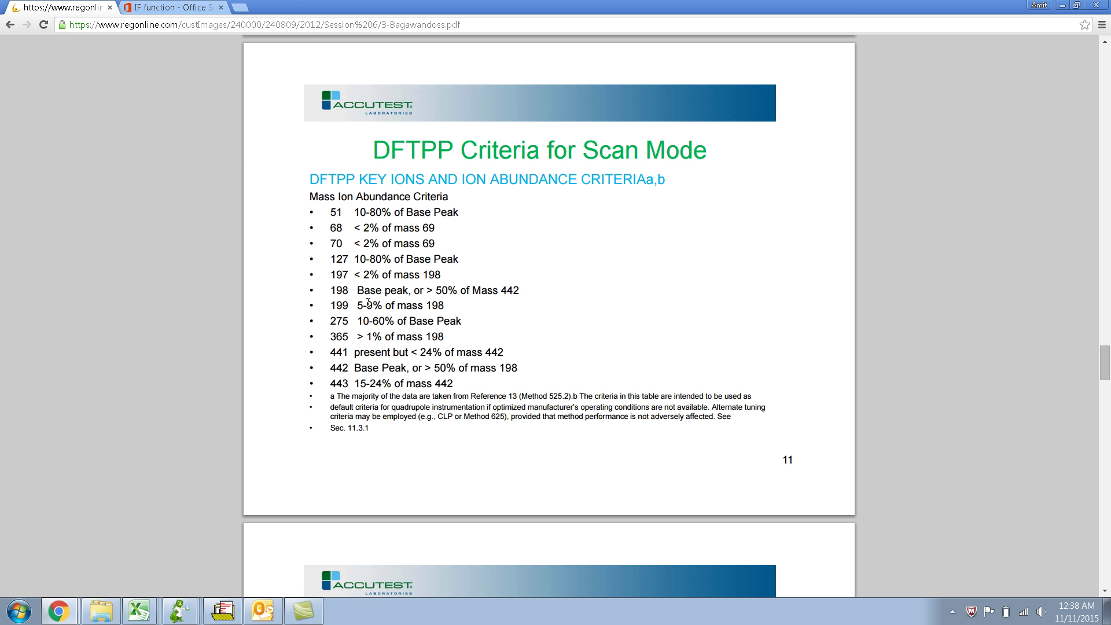
Step: Enter mass 199 as a percentage of mass 198 in Values (13.94104295)
{"action": "key", "text": "alt+Tab"}
{"action": "type", "text": "="}
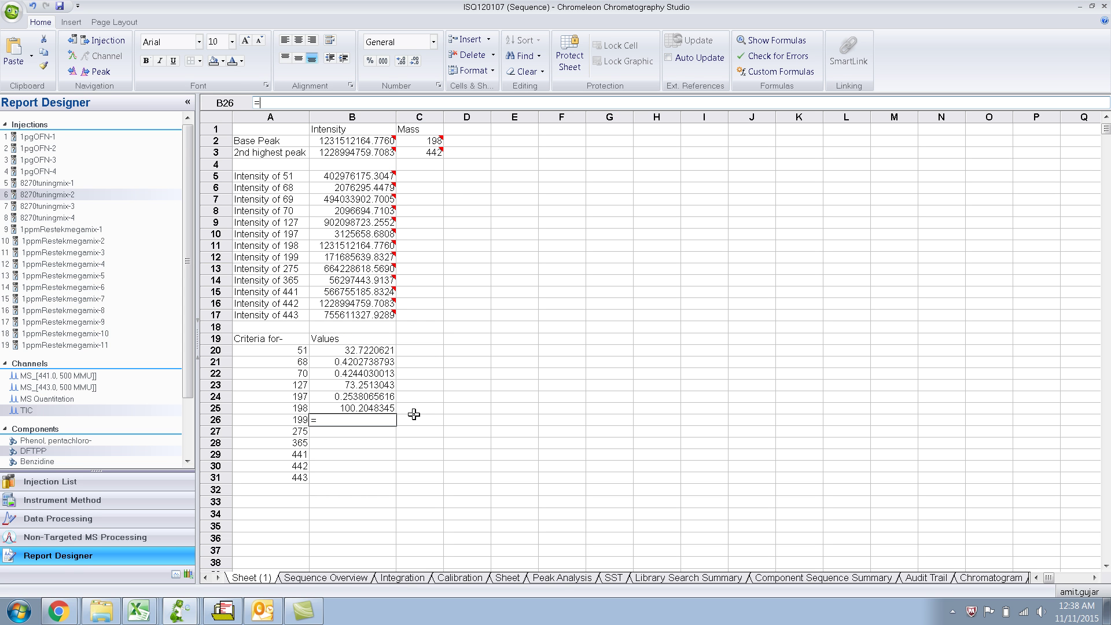
{"action": "left_click", "coordinate": [361, 254]}
{"action": "type", "text": "/"}
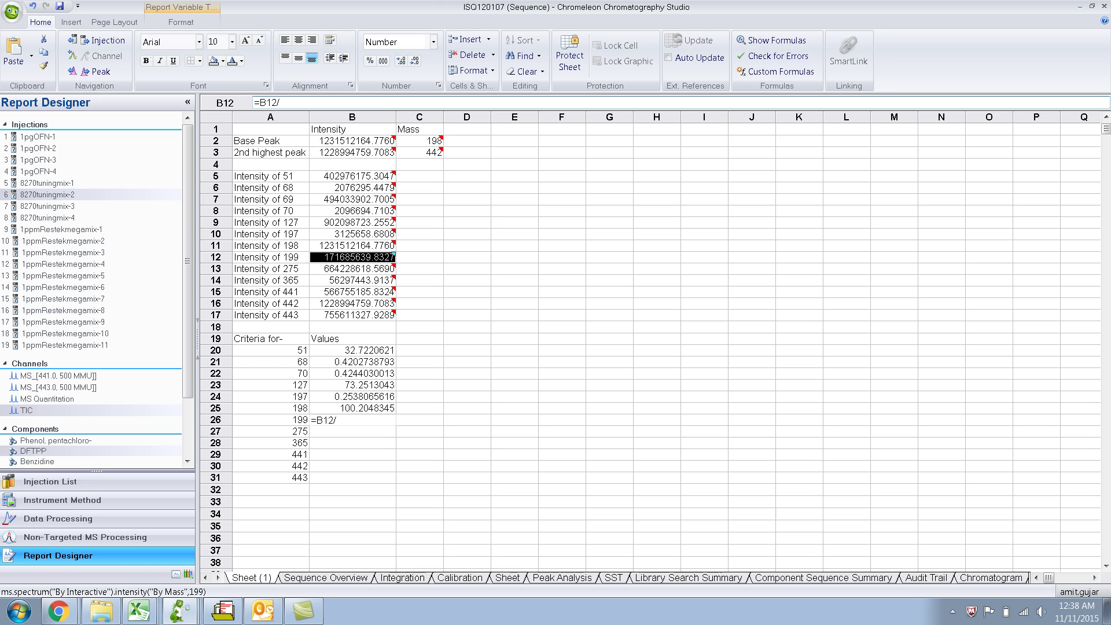
{"action": "left_click", "coordinate": [340, 245]}
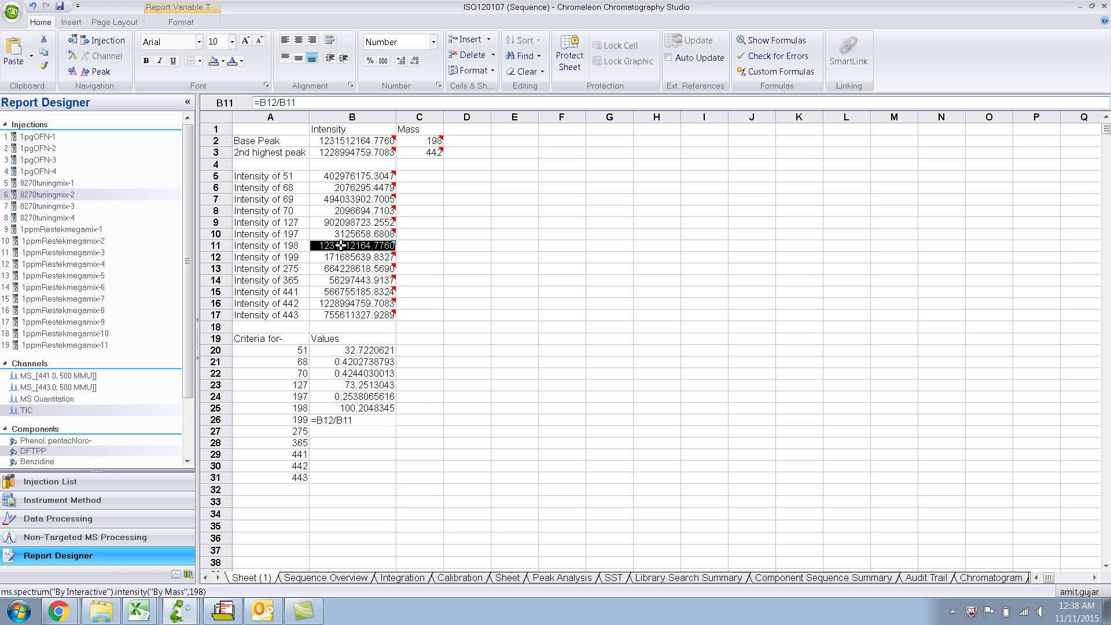
{"action": "type", "text": "*100"}
{"action": "key", "text": "Return"}
Step: Enter =B13/B2*100 in B27 so mass 275 shows 53.93601765% of the base peak
{"action": "key", "text": "alt+Tab"}
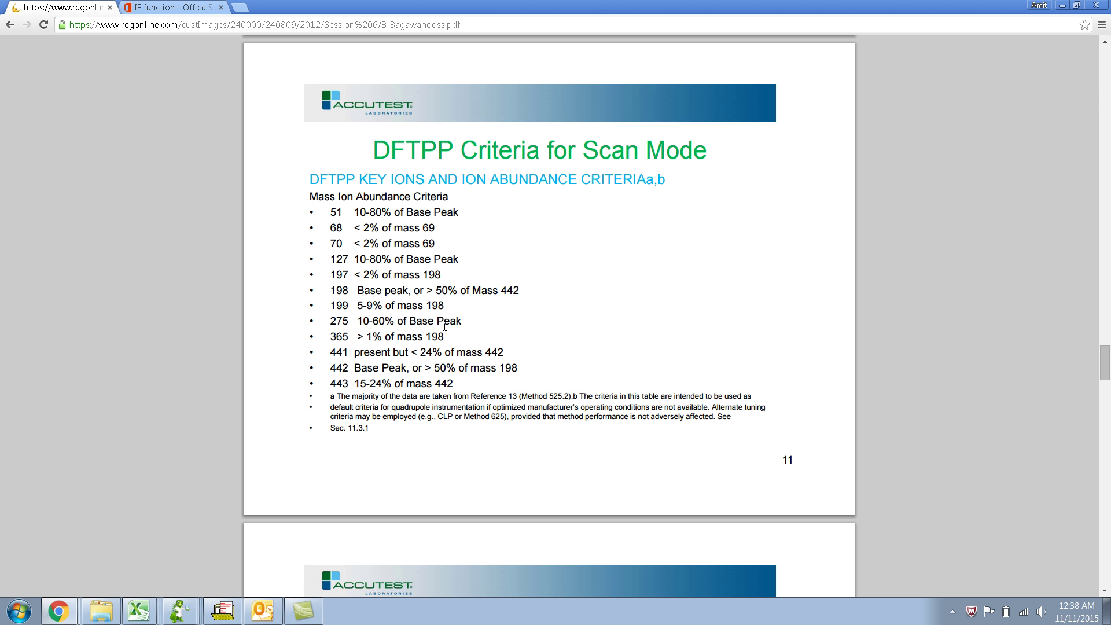
{"action": "key", "text": "alt+Tab"}
{"action": "type", "text": "="}
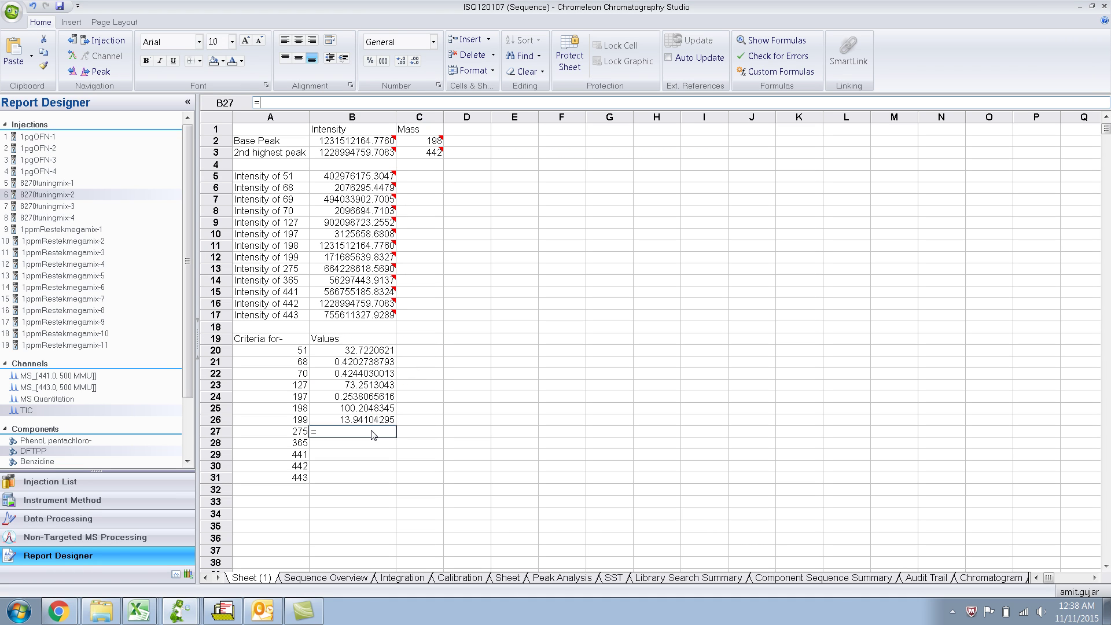
{"action": "left_click", "coordinate": [363, 269]}
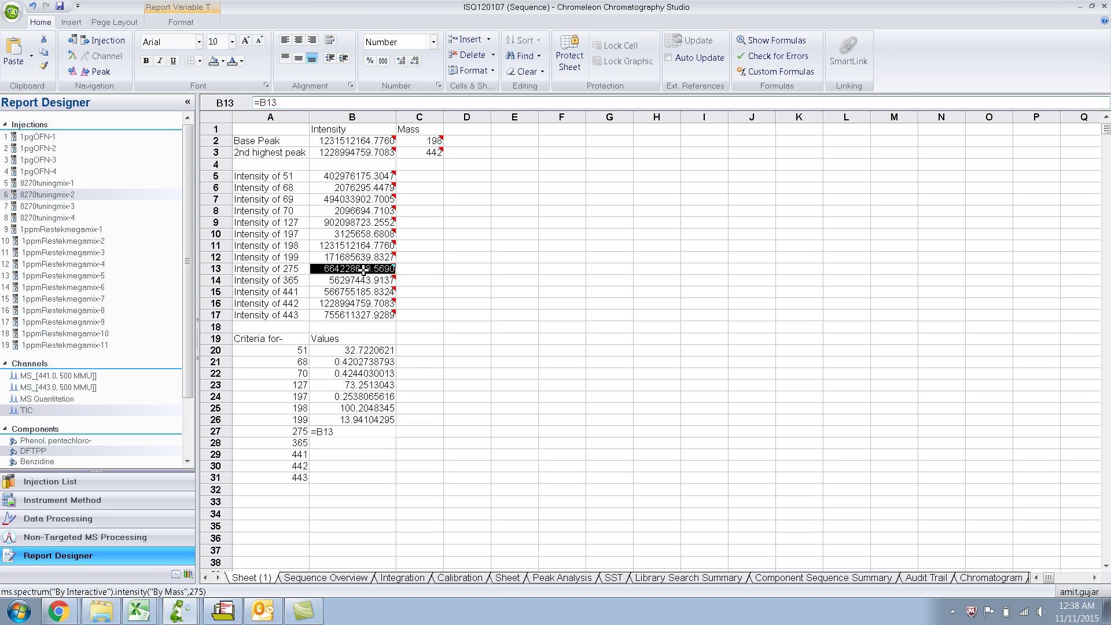
{"action": "type", "text": "/"}
{"action": "left_click", "coordinate": [348, 145]}
{"action": "type", "text": "*100"}
{"action": "key", "text": "Return"}
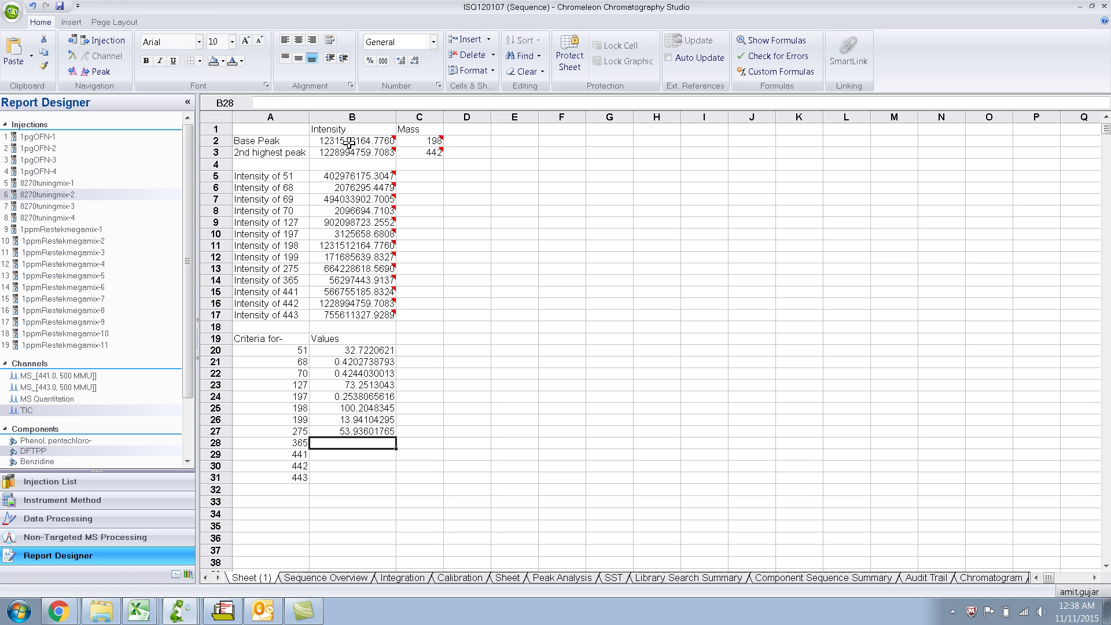
{"action": "key", "text": "alt+Tab"}
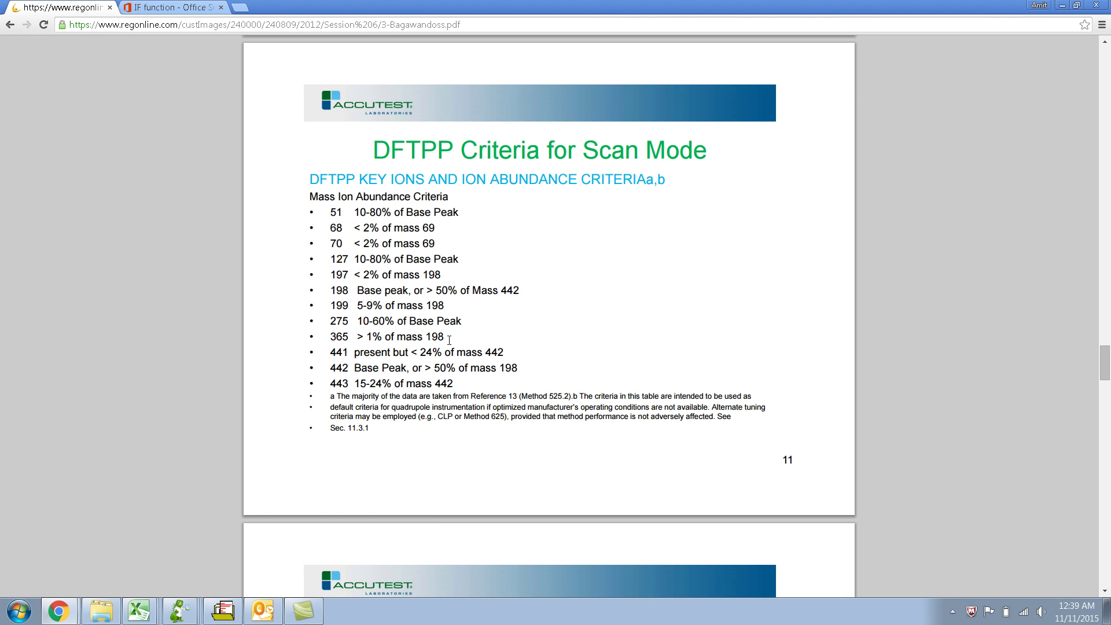
Step: Enter =B14/B11*100 in B28 so mass 365 shows 4.571407861% of mass 198
{"action": "key", "text": "alt+Tab"}
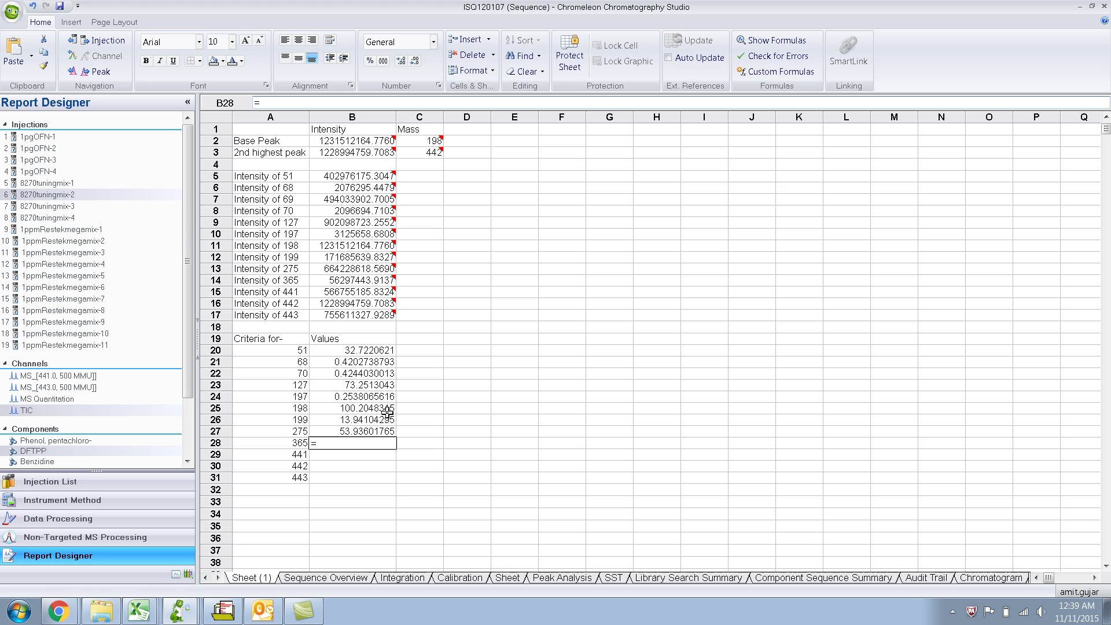
{"action": "left_click", "coordinate": [353, 283]}
{"action": "type", "text": "/"}
{"action": "left_click", "coordinate": [337, 244]}
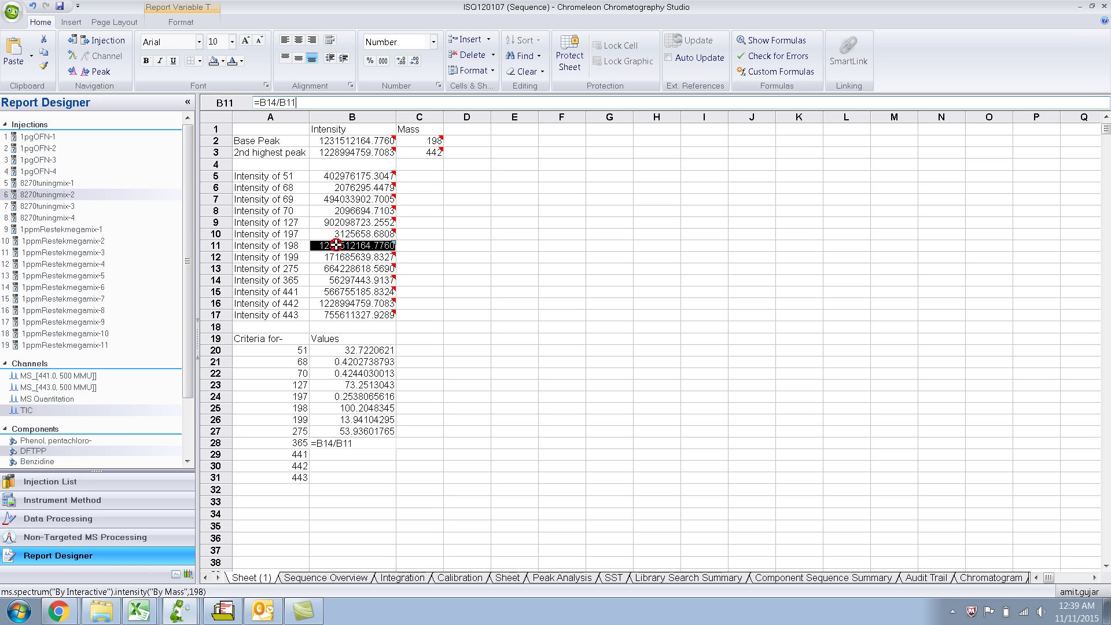
{"action": "type", "text": "*100"}
{"action": "key", "text": "Return"}
Step: Start the mass 441 ratio in B29 as =B15/B16
{"action": "key", "text": "alt+Tab"}
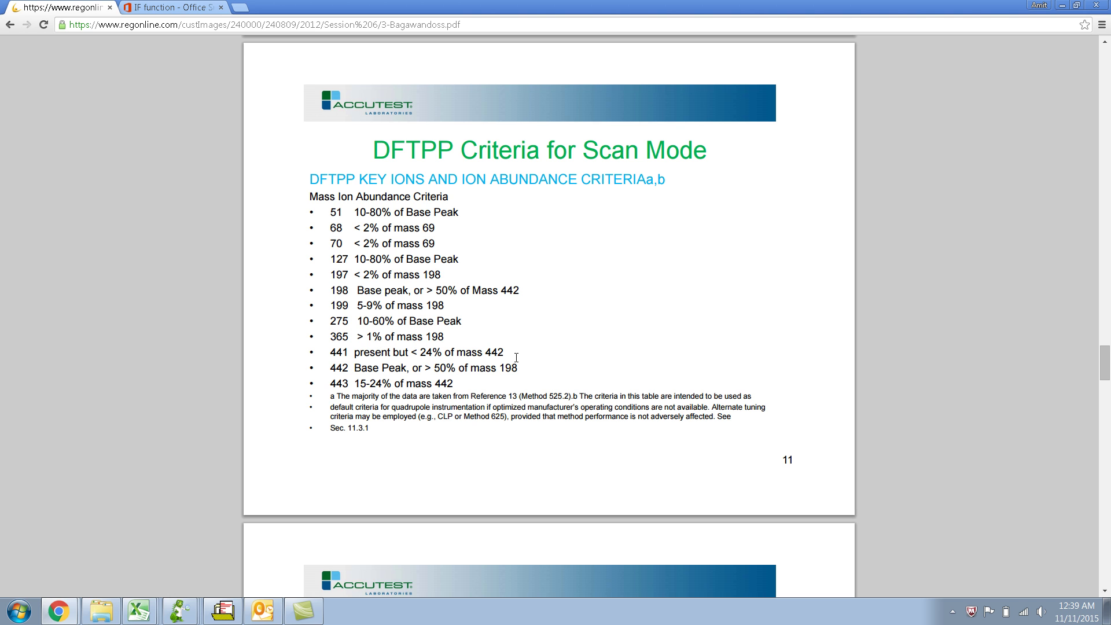
{"action": "key", "text": "alt+Tab"}
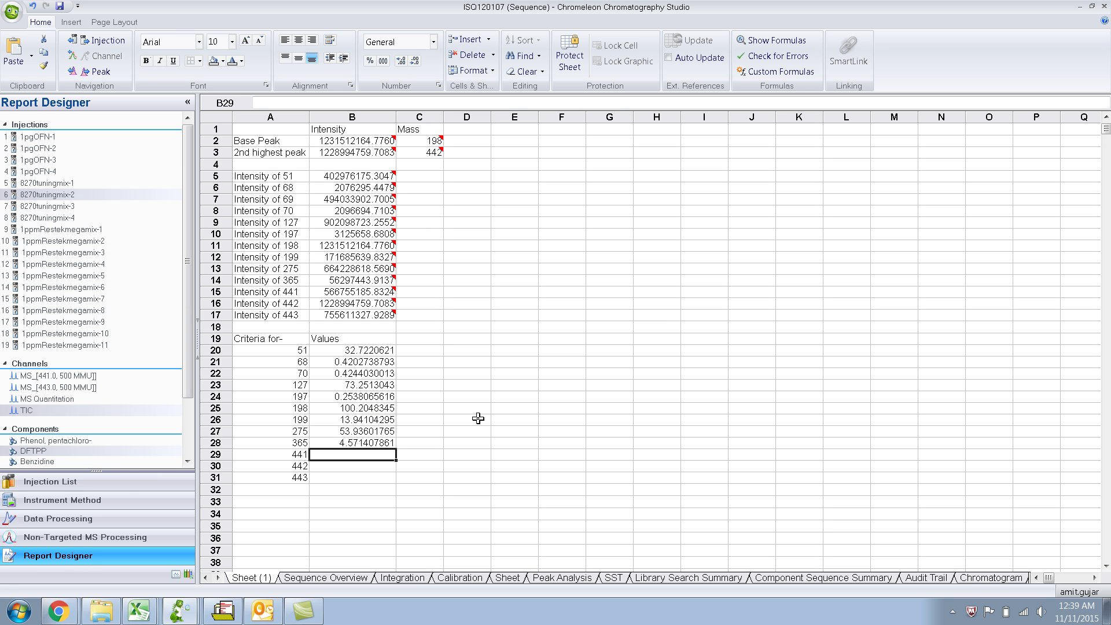
{"action": "type", "text": "="}
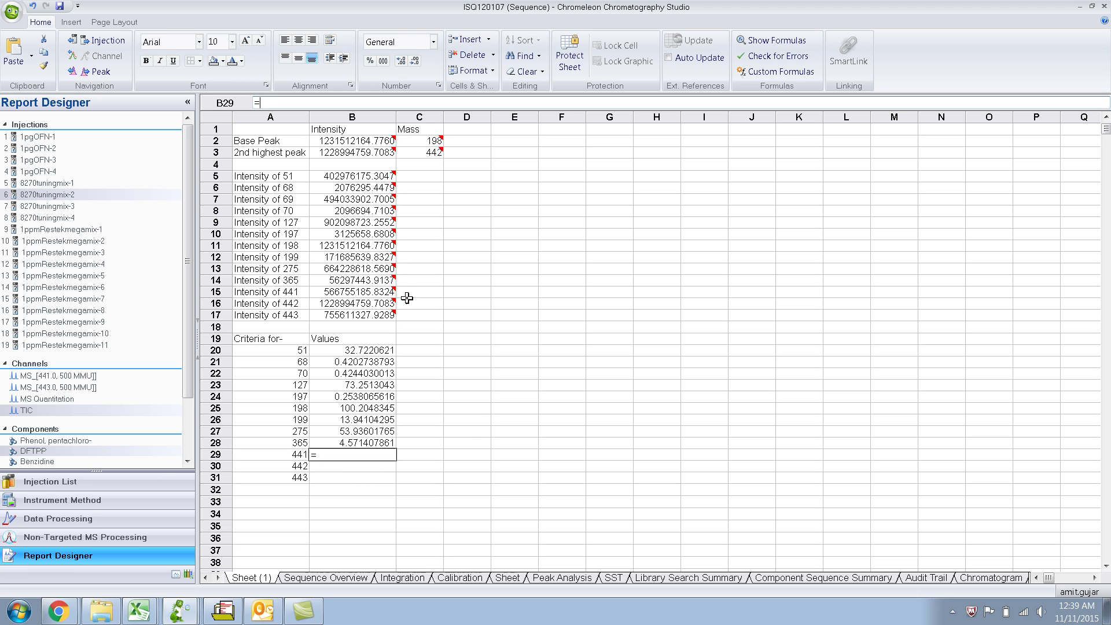
{"action": "left_click", "coordinate": [361, 291]}
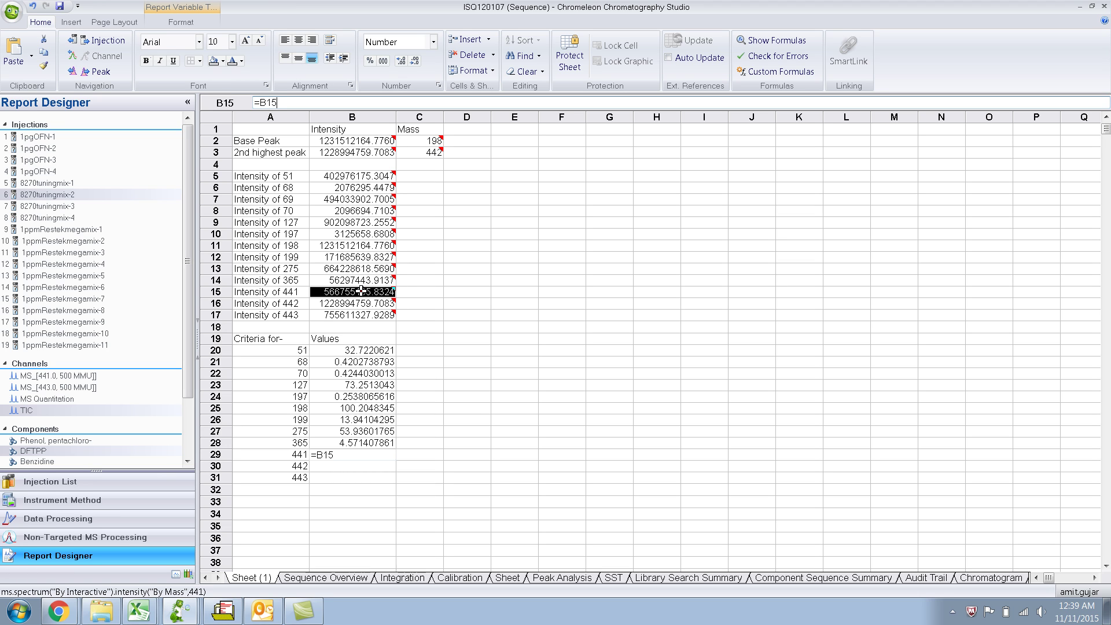
{"action": "type", "text": "/"}
{"action": "left_click", "coordinate": [338, 303]}
Step: Finish B29 as =B15/B16*100 and enter =B16/B11*100 in B30, giving mass 442 99.79558423
{"action": "type", "text": "*100"}
{"action": "key", "text": "Return"}
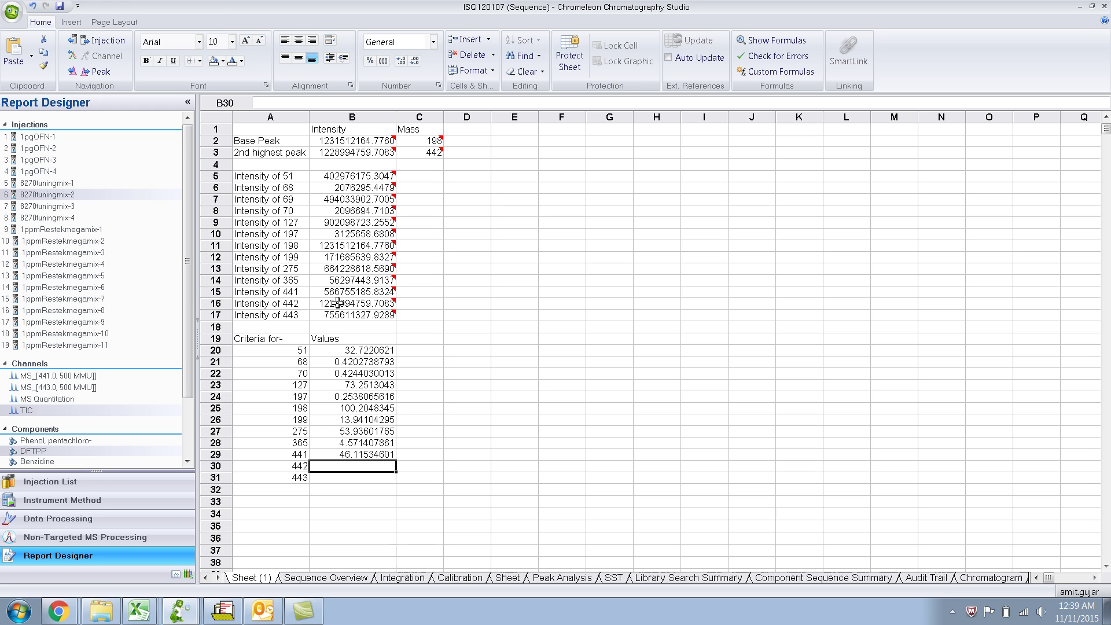
{"action": "key", "text": "alt+Tab"}
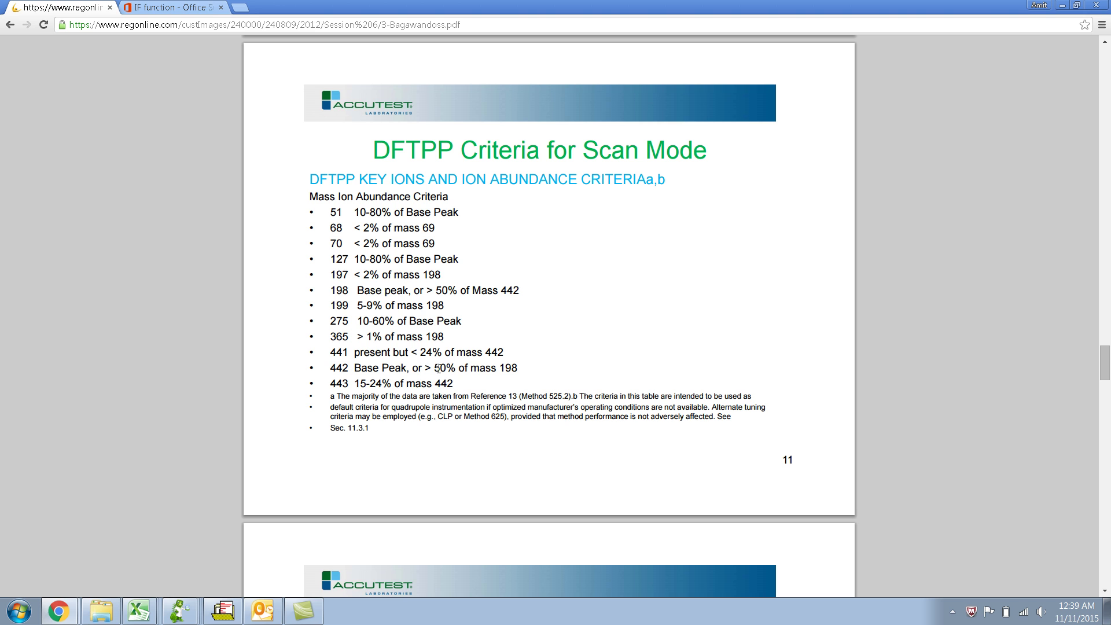
{"action": "key", "text": "alt+Tab"}
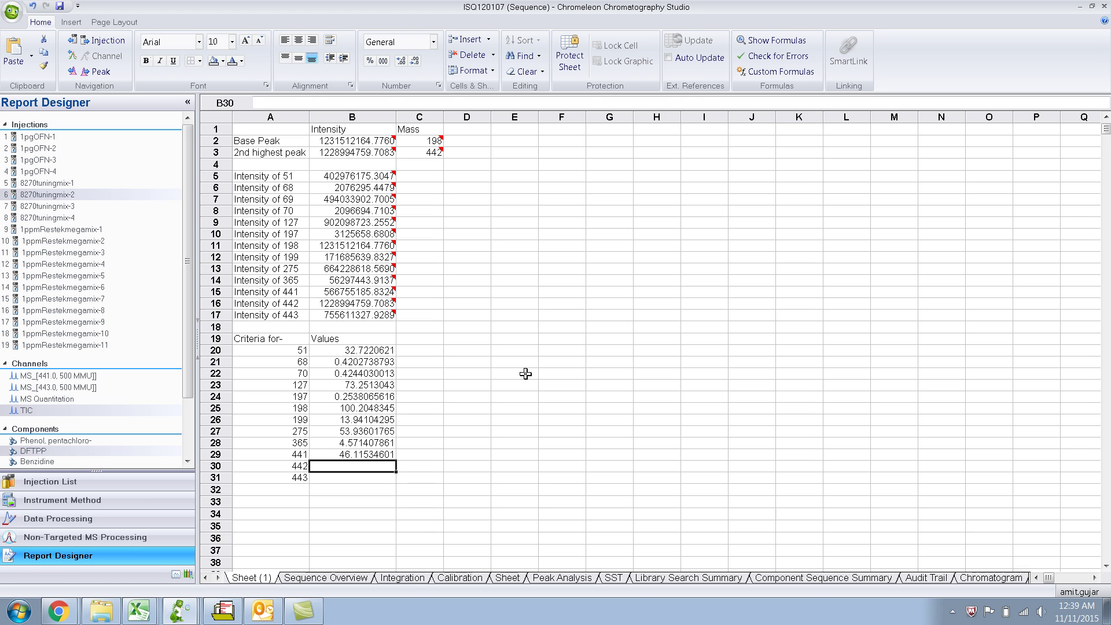
{"action": "type", "text": "="}
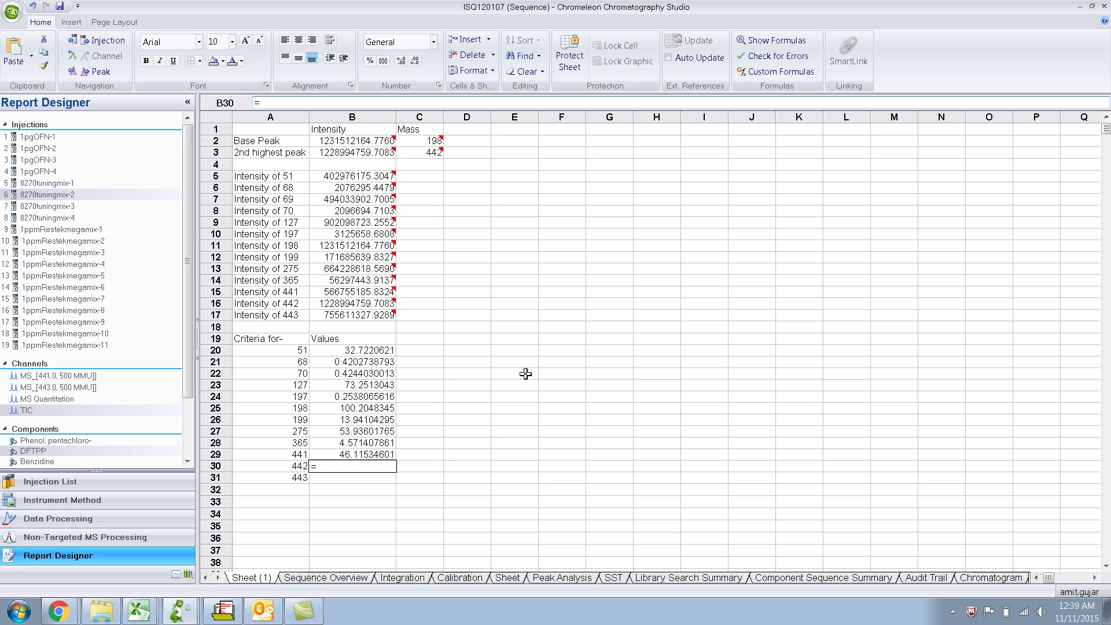
{"action": "left_click", "coordinate": [370, 306]}
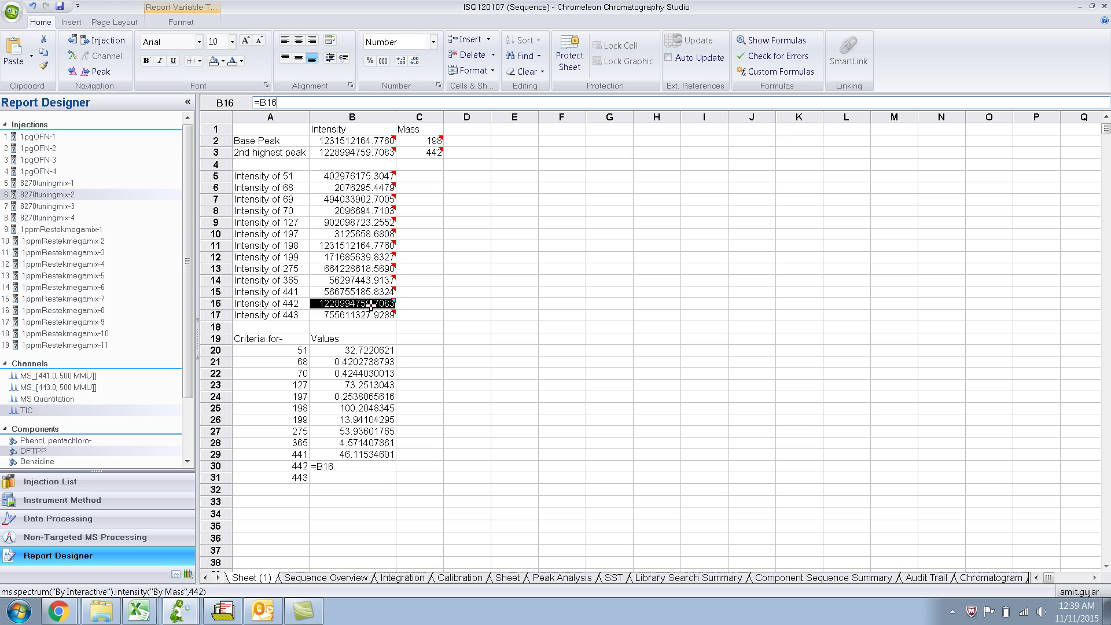
{"action": "type", "text": "/"}
{"action": "left_click", "coordinate": [340, 247]}
{"action": "type", "text": "*100"}
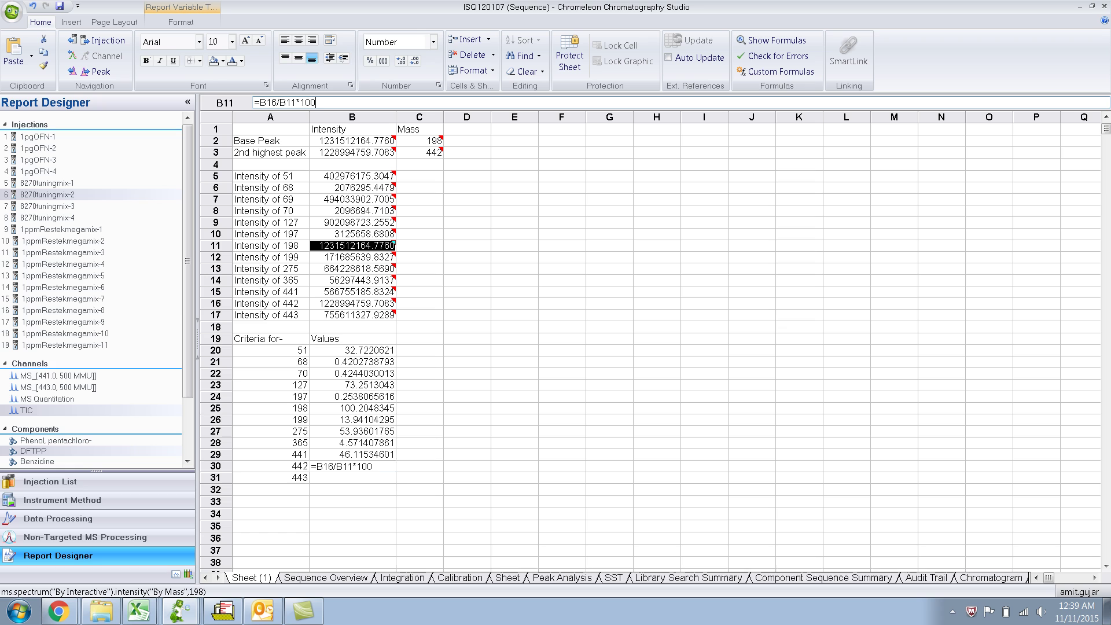
{"action": "key", "text": "Return"}
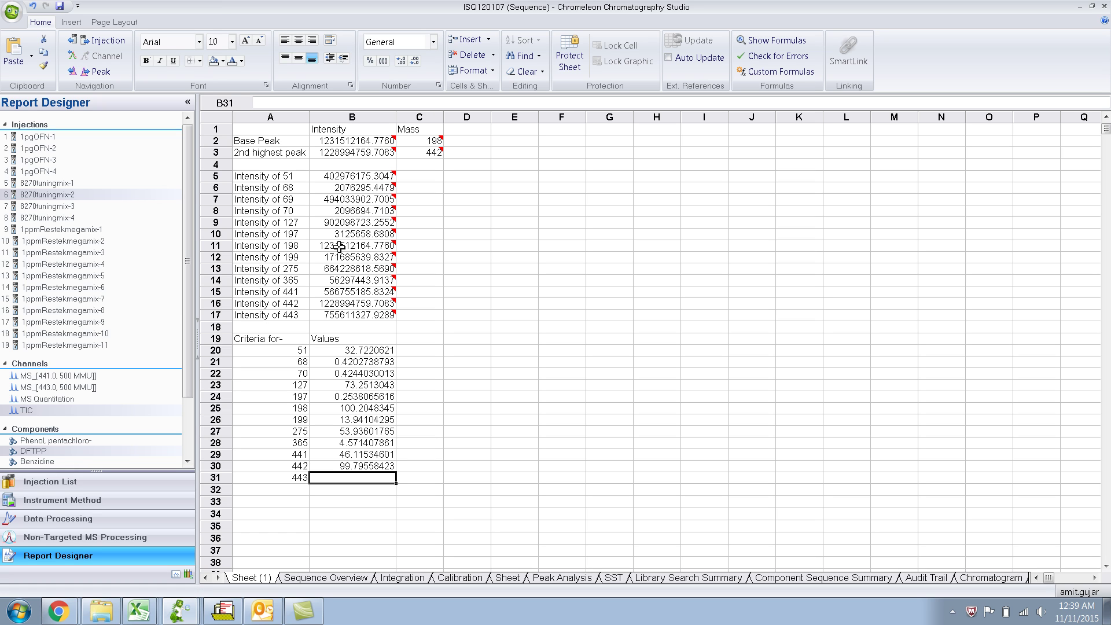
Step: Enter =B17/B16*100 in B31 so mass 443 shows 61.48206263% of mass 442
{"action": "key", "text": "alt+Tab"}
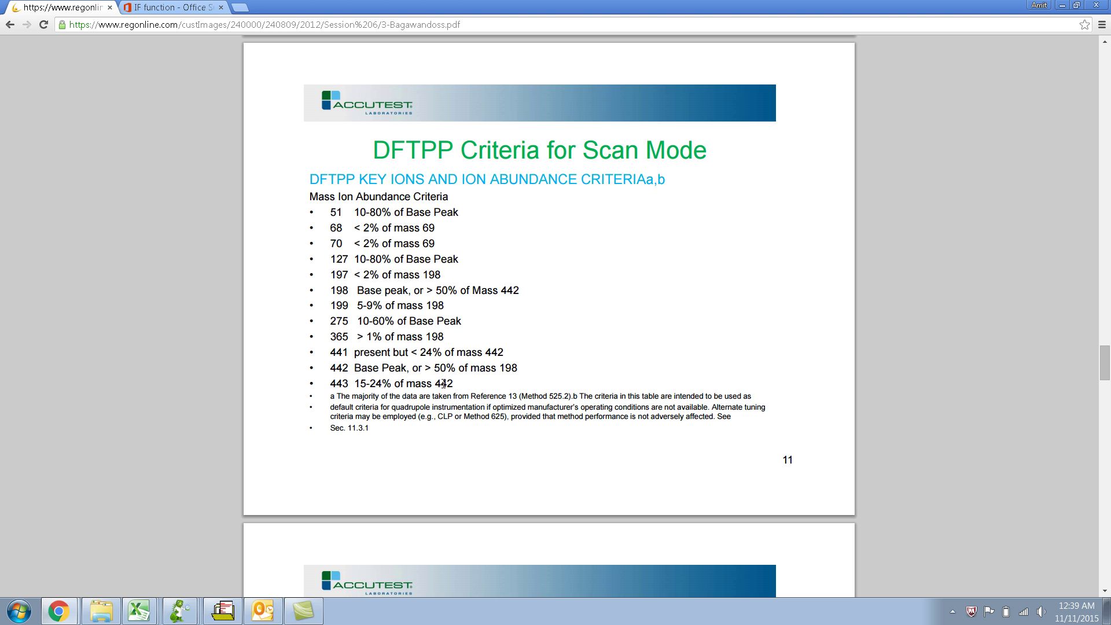
{"action": "key", "text": "alt+Tab"}
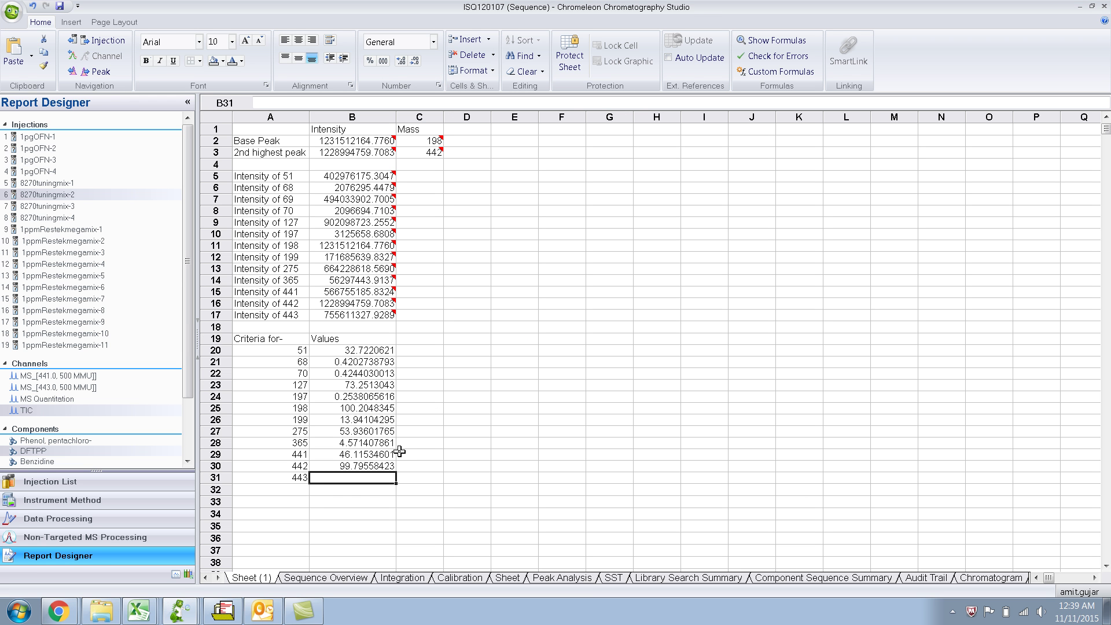
{"action": "type", "text": "="}
{"action": "left_click", "coordinate": [328, 315]}
{"action": "type", "text": "/"}
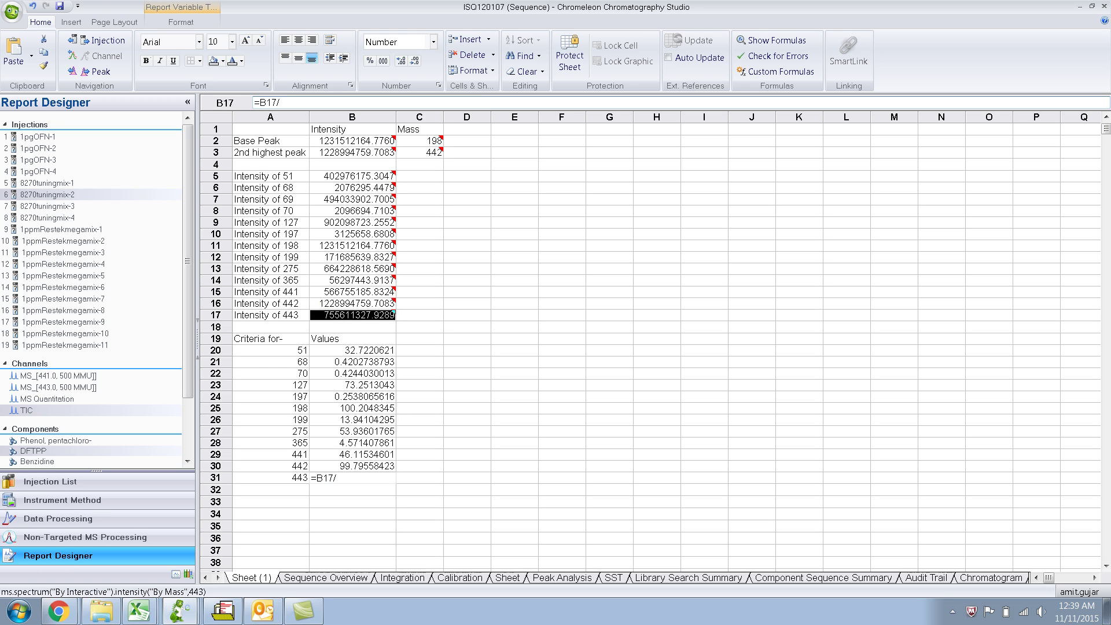
{"action": "left_click", "coordinate": [328, 302]}
{"action": "type", "text": "*100"}
{"action": "key", "text": "Return"}
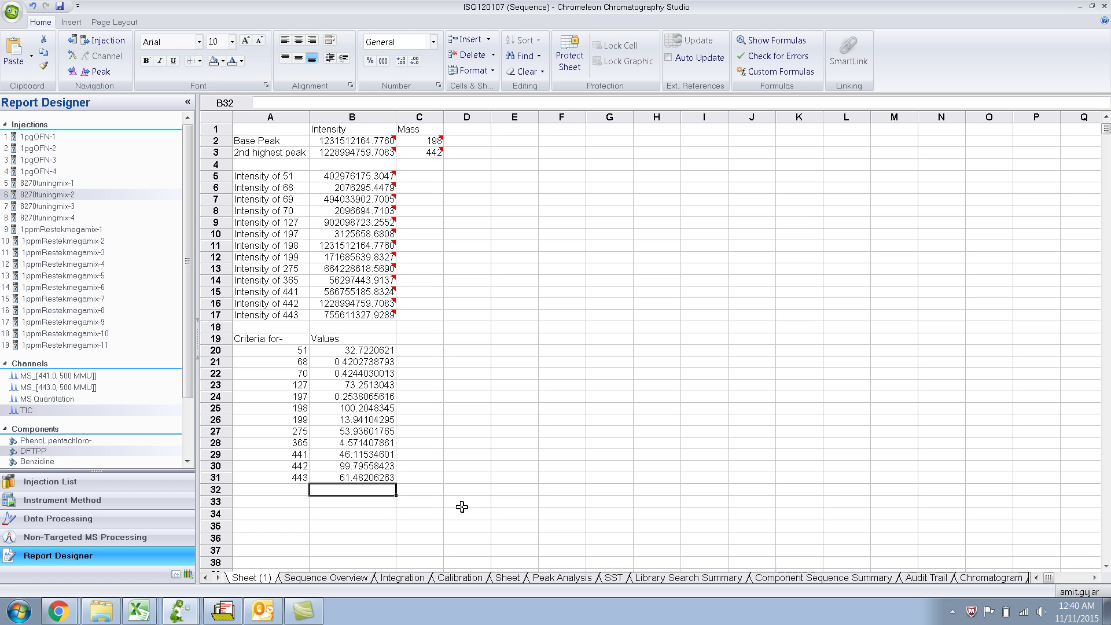
{"action": "key", "text": "alt+Tab"}
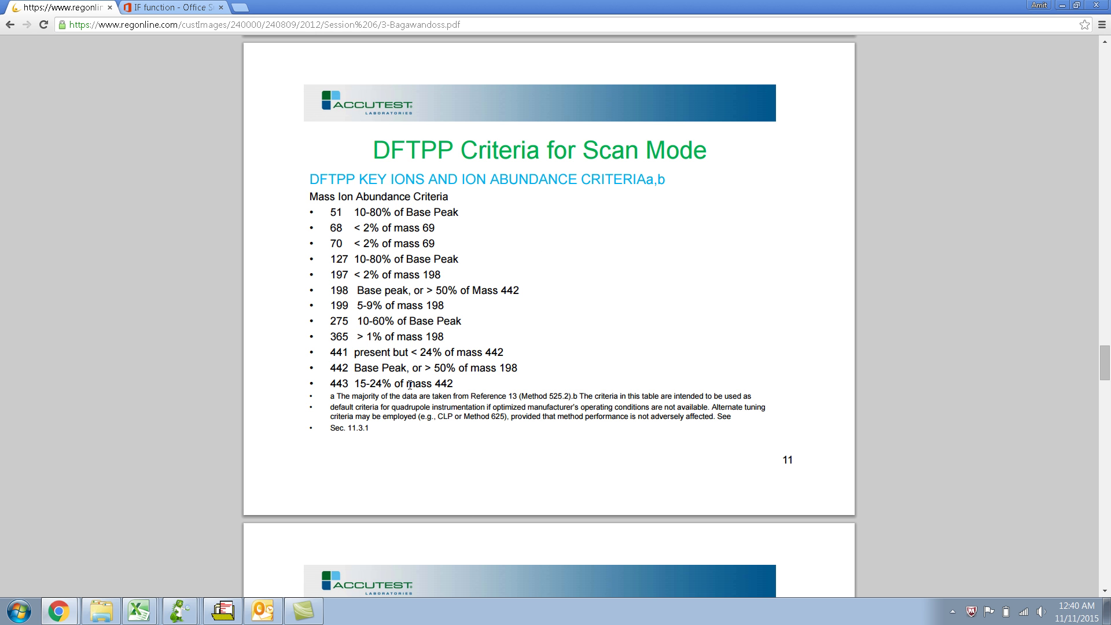
{"action": "key", "text": "alt+Tab"}
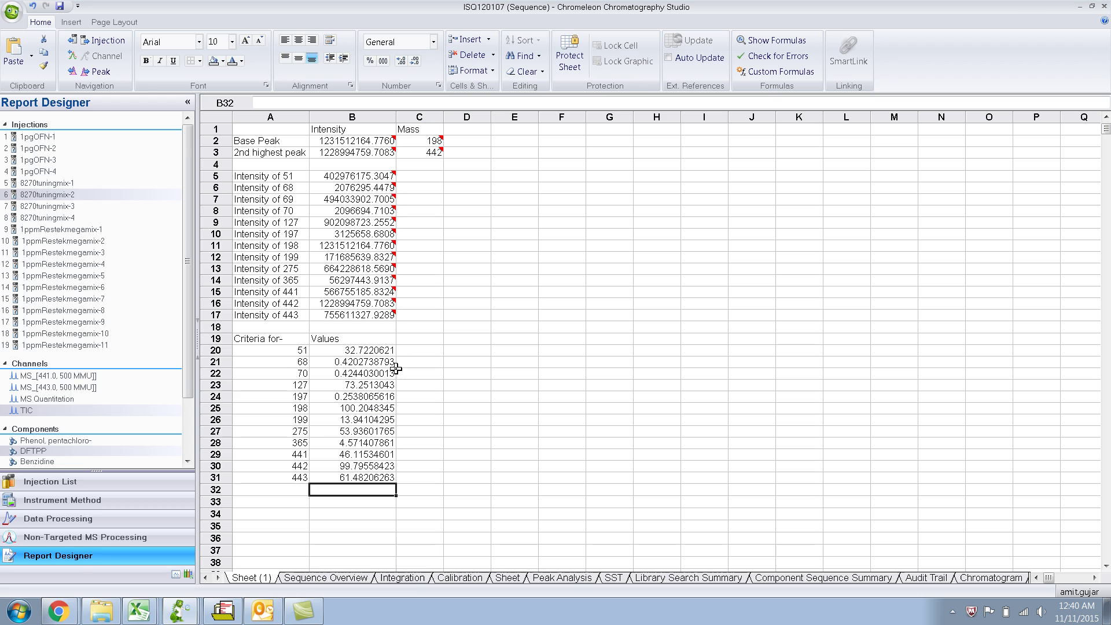
Step: Add the heading 'Results' in C19 beside the Values column
{"action": "left_click", "coordinate": [411, 342]}
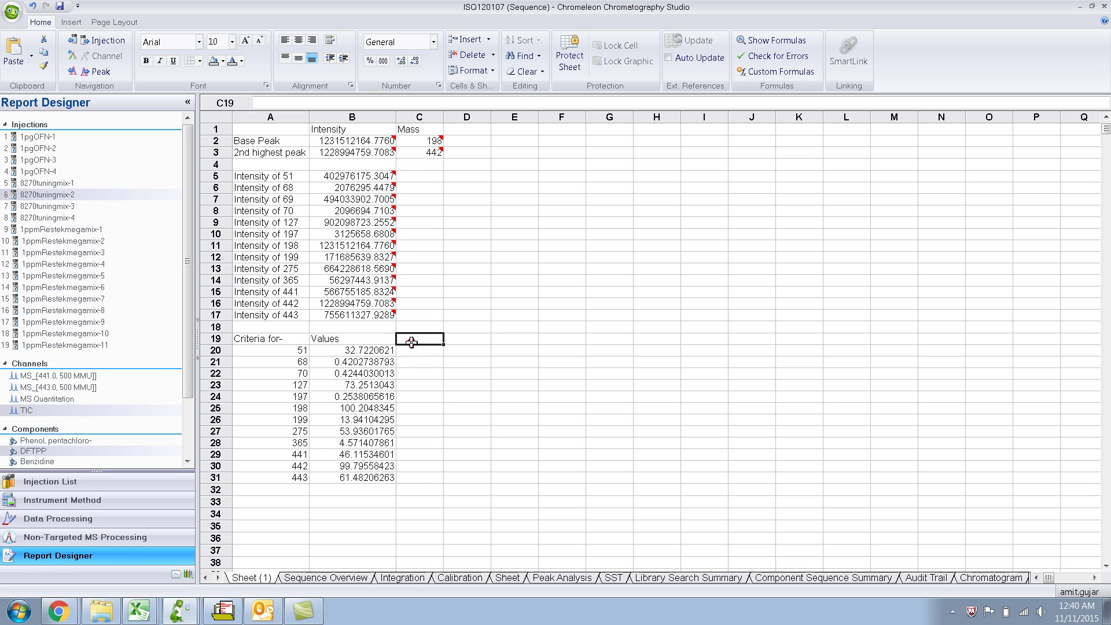
{"action": "type", "text": "Res"}
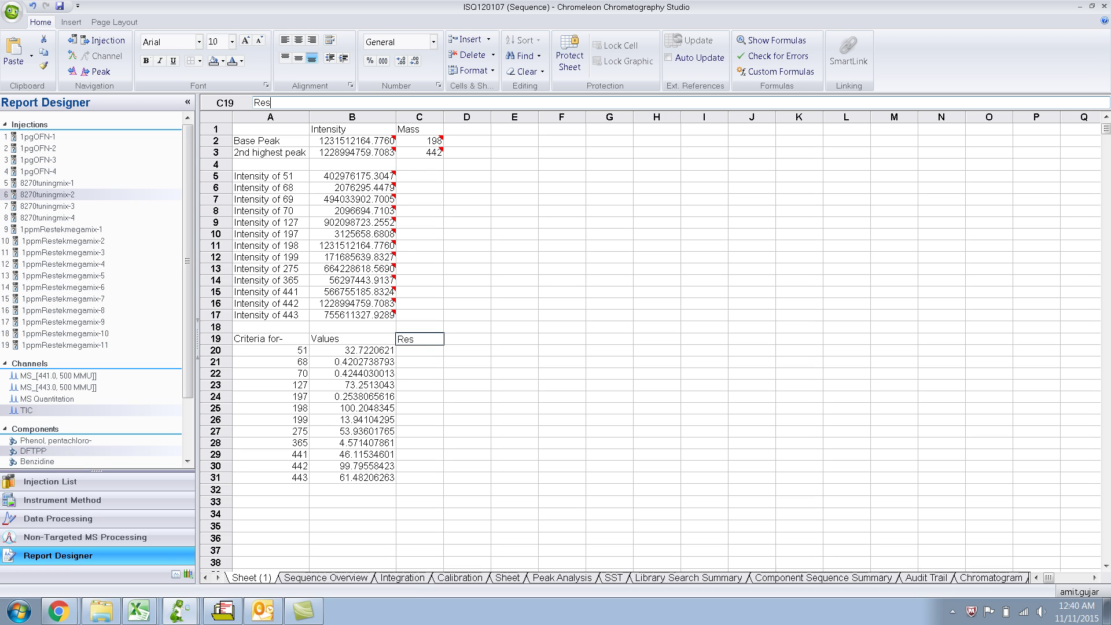
{"action": "type", "text": "ults"}
{"action": "key", "text": "Return"}
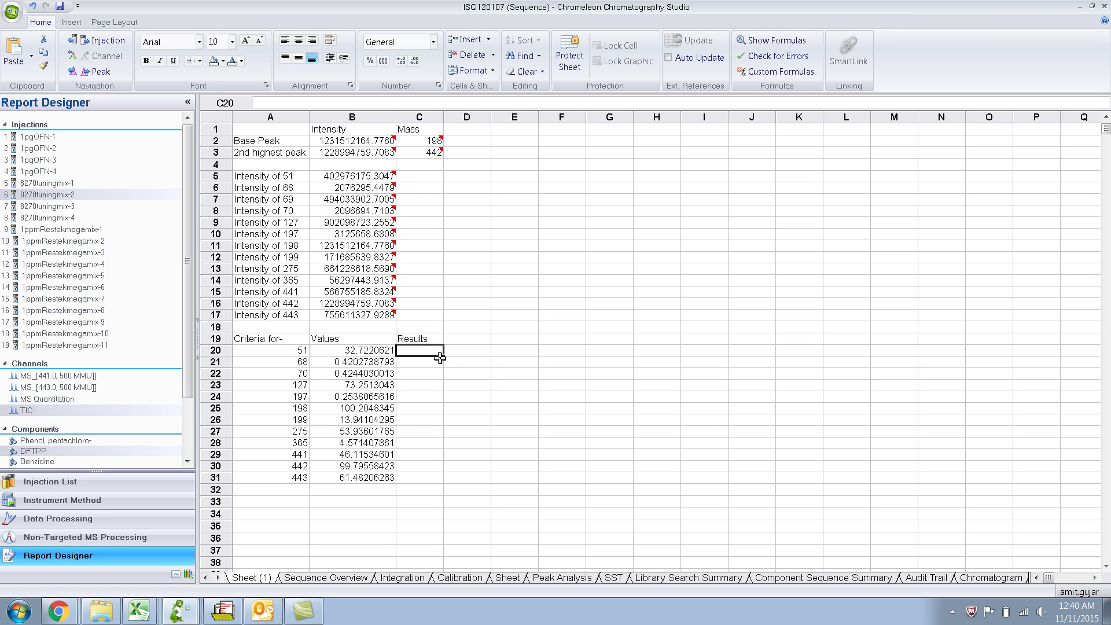
{"action": "key", "text": "alt+Tab"}
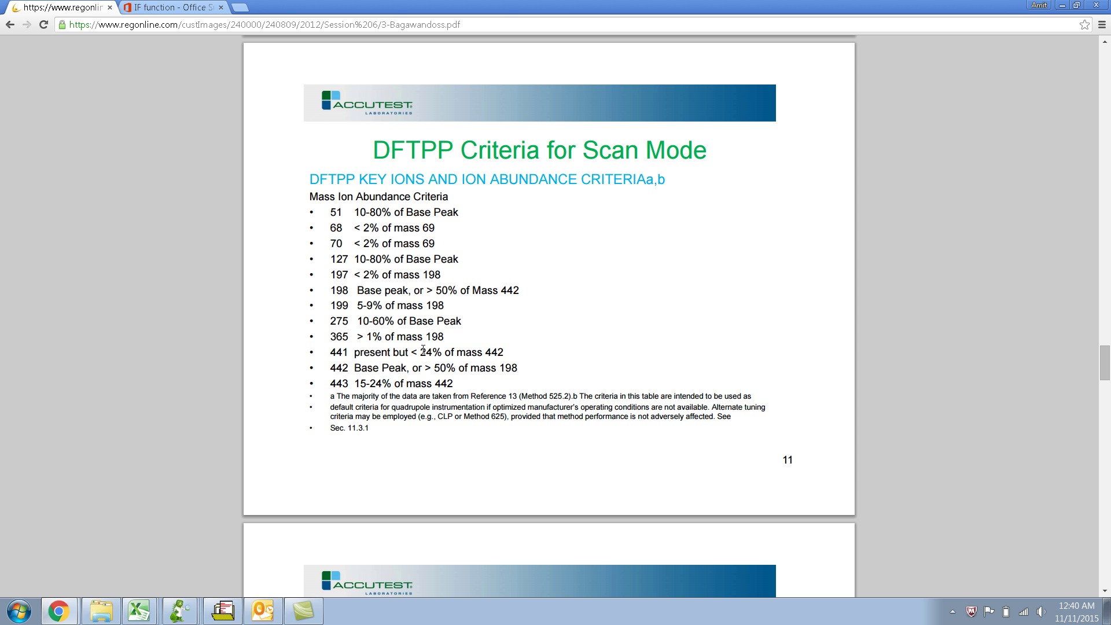
{"action": "left_click", "coordinate": [171, 8]}
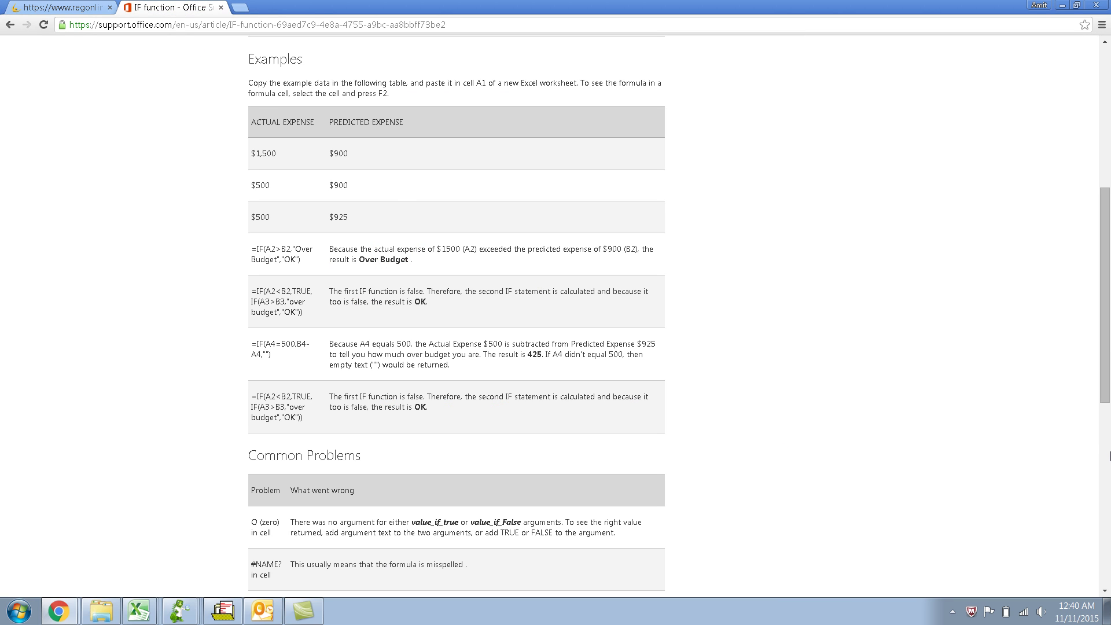
Step: Read the Office Support IF function article, then return to the DFTPP criteria PDF
{"action": "scroll", "coordinate": [1104, 393], "scroll_direction": "up", "scroll_amount": 6}
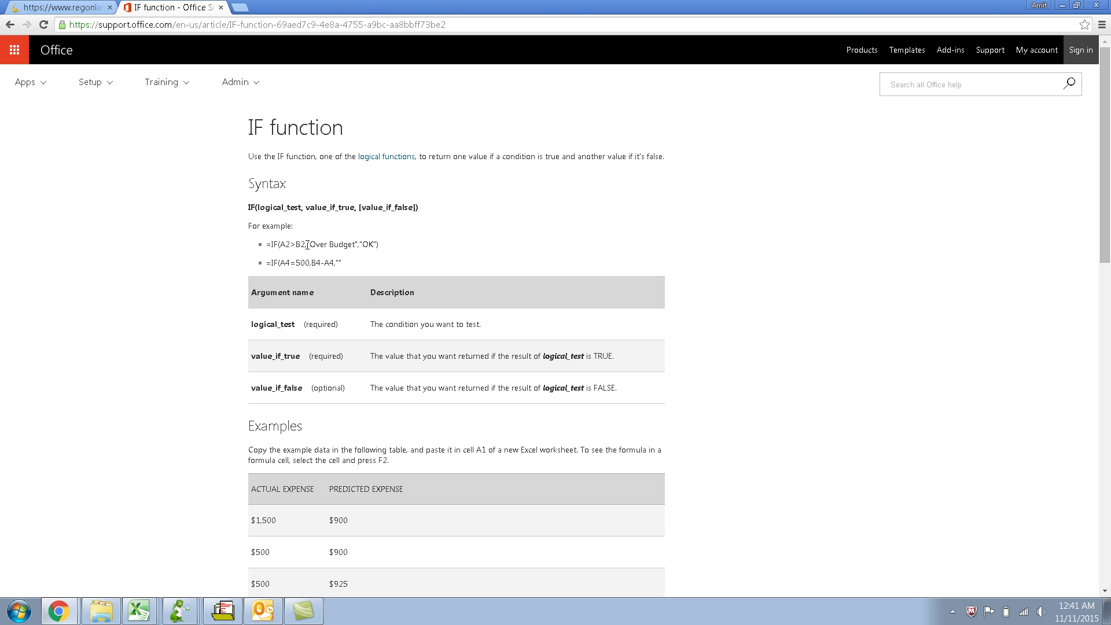
{"action": "left_click", "coordinate": [370, 247]}
{"action": "key", "text": "alt+Tab"}
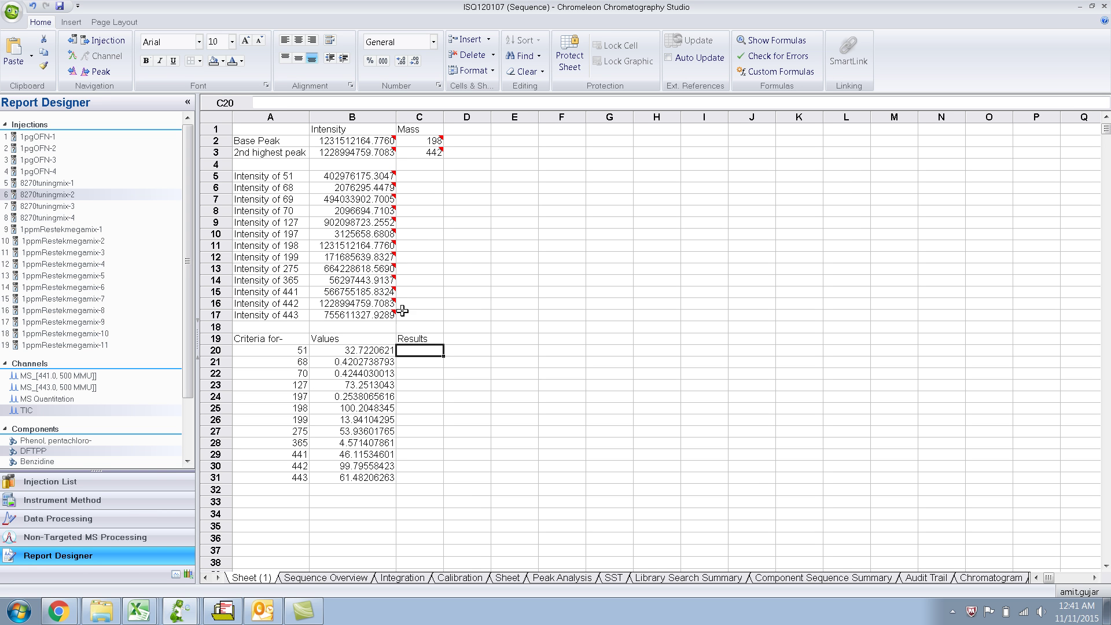
{"action": "key", "text": "alt+Tab"}
{"action": "key", "text": "alt+Tab"}
{"action": "key", "text": "Escape"}
{"action": "key", "text": "ctrl+shift+Tab"}
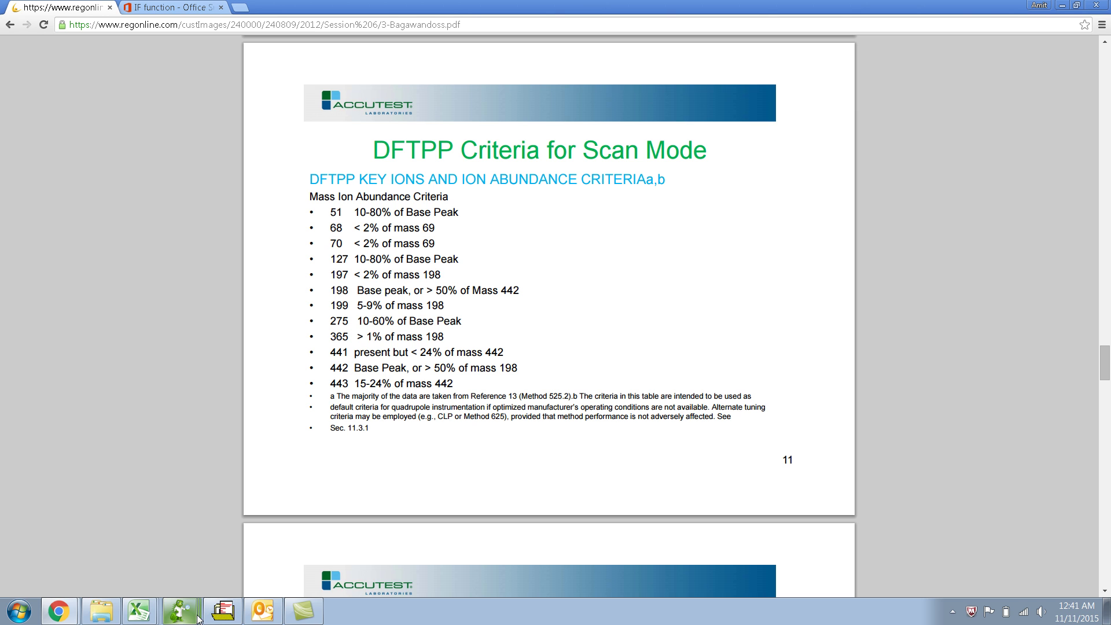
{"action": "mouse_move", "coordinate": [195, 615]}
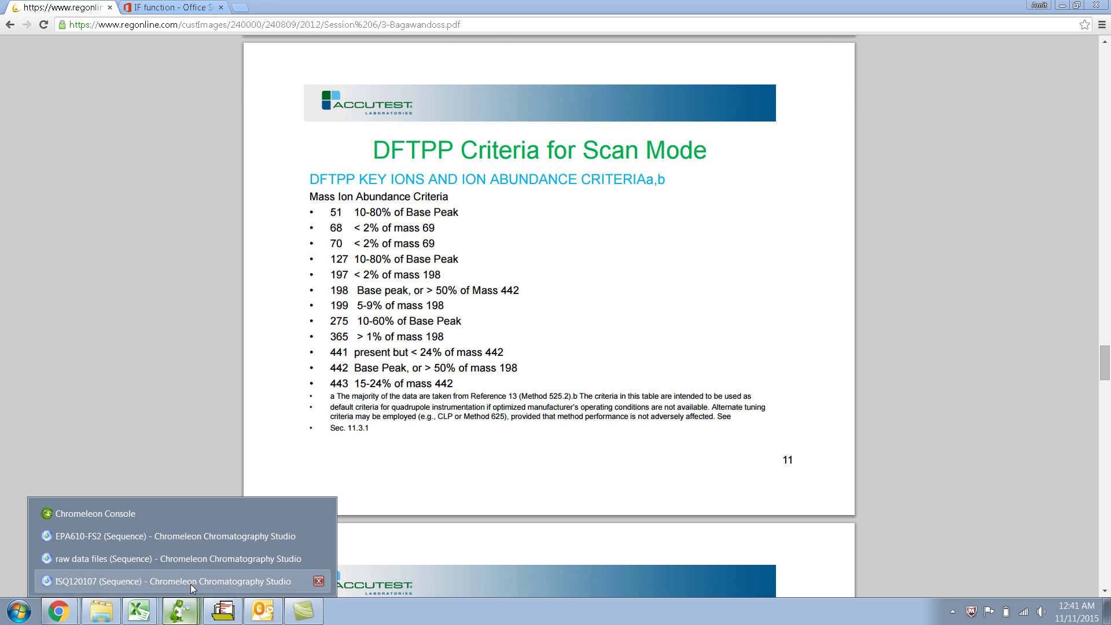
{"action": "left_click", "coordinate": [190, 583]}
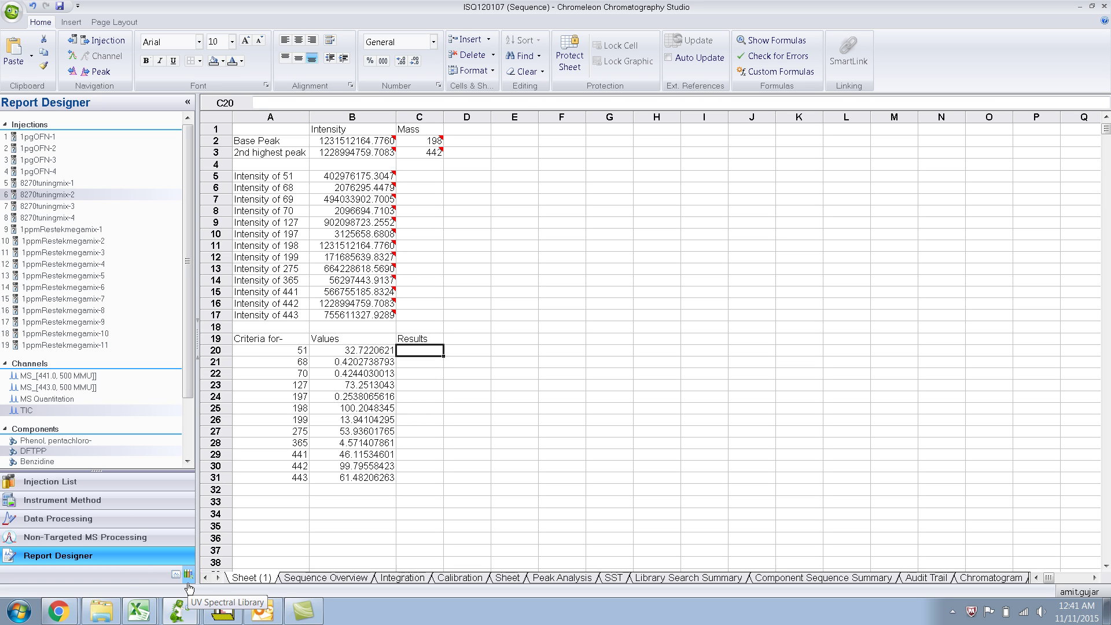
Step: Enter =IF(B20<10,TRUE,(IF(B20>80,"Fail","Pass")) in C20 and dismiss the invalid-syntax error
{"action": "type", "text": "=IF"}
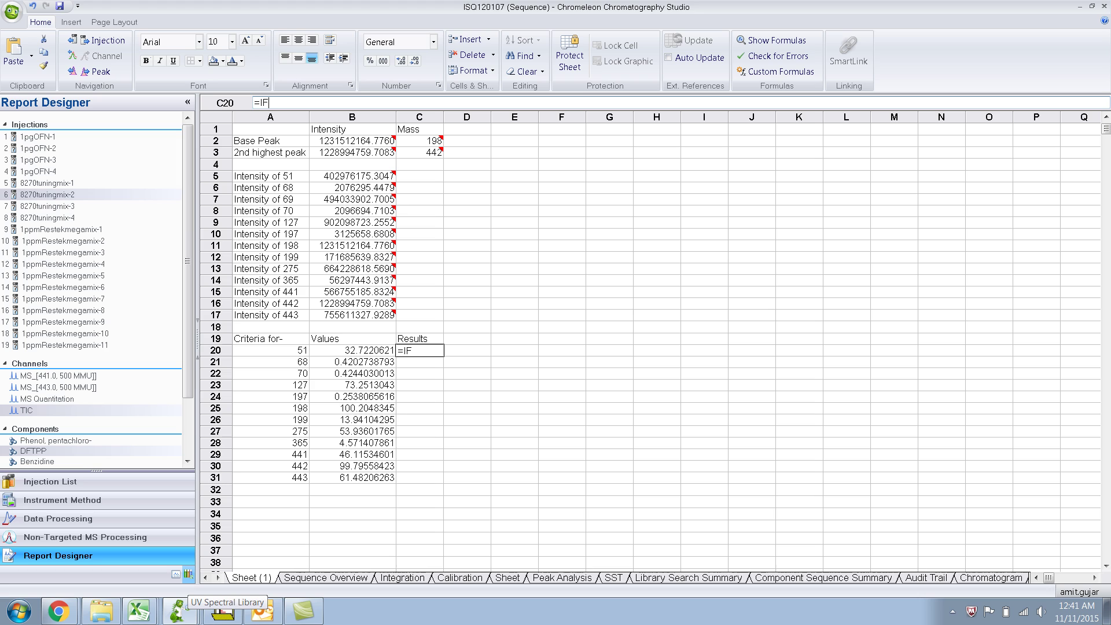
{"action": "type", "text": "("}
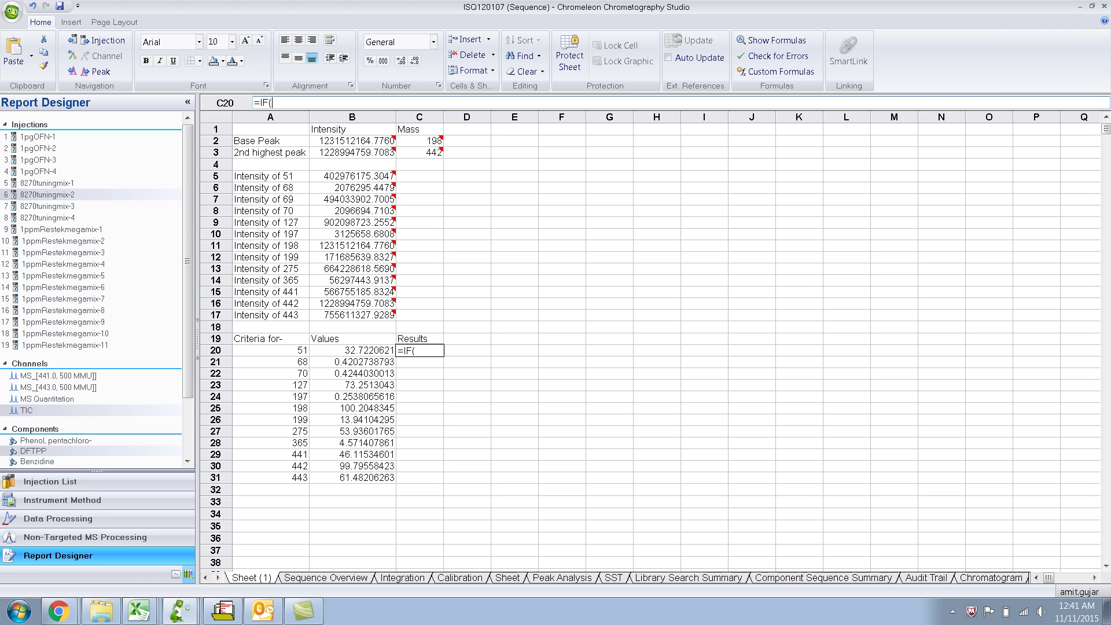
{"action": "left_click", "coordinate": [354, 355]}
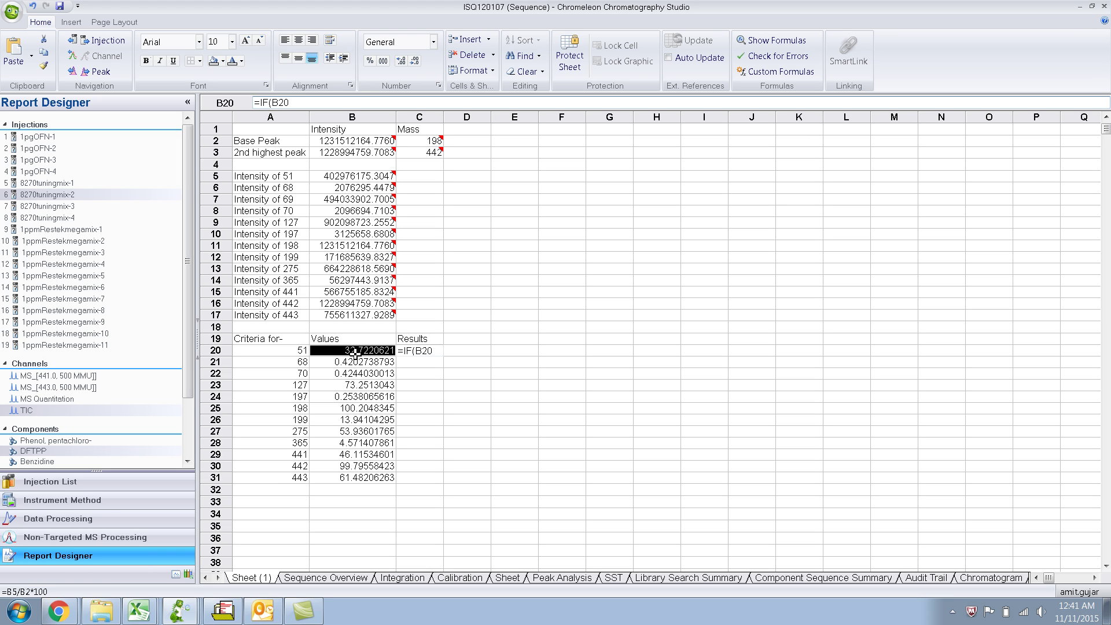
{"action": "type", "text": "<10,TRUE,(IF"}
{"action": "left_click", "coordinate": [359, 351]}
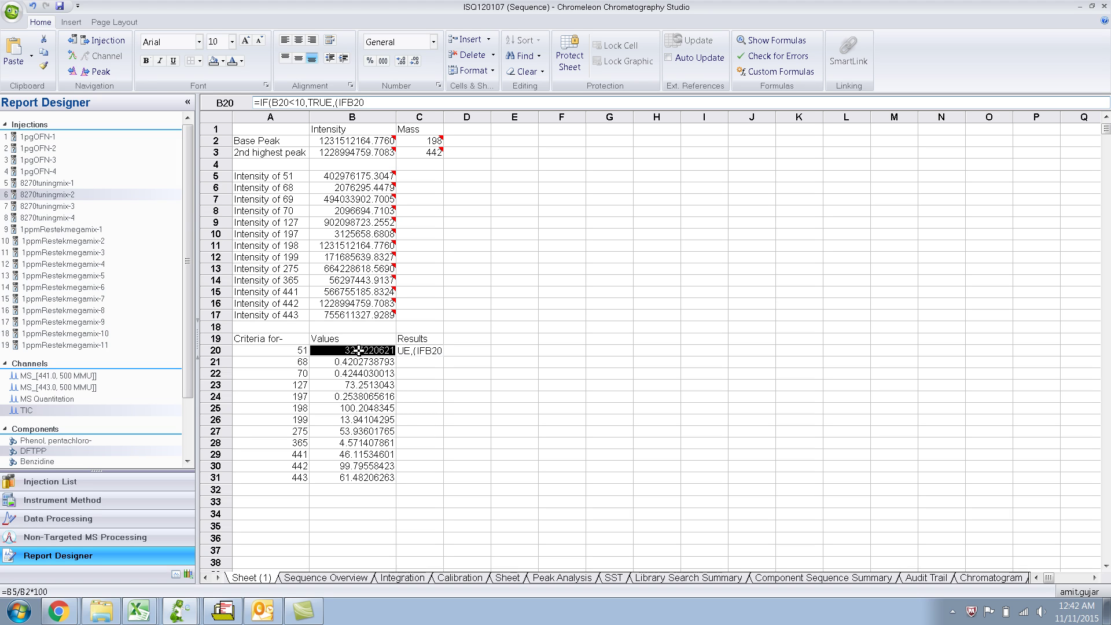
{"action": "key", "text": "BackSpace"}
{"action": "key", "text": "BackSpace"}
{"action": "key", "text": "BackSpace"}
{"action": "type", "text": "("}
{"action": "left_click", "coordinate": [375, 351]}
{"action": "type", "text": ">80,\""}
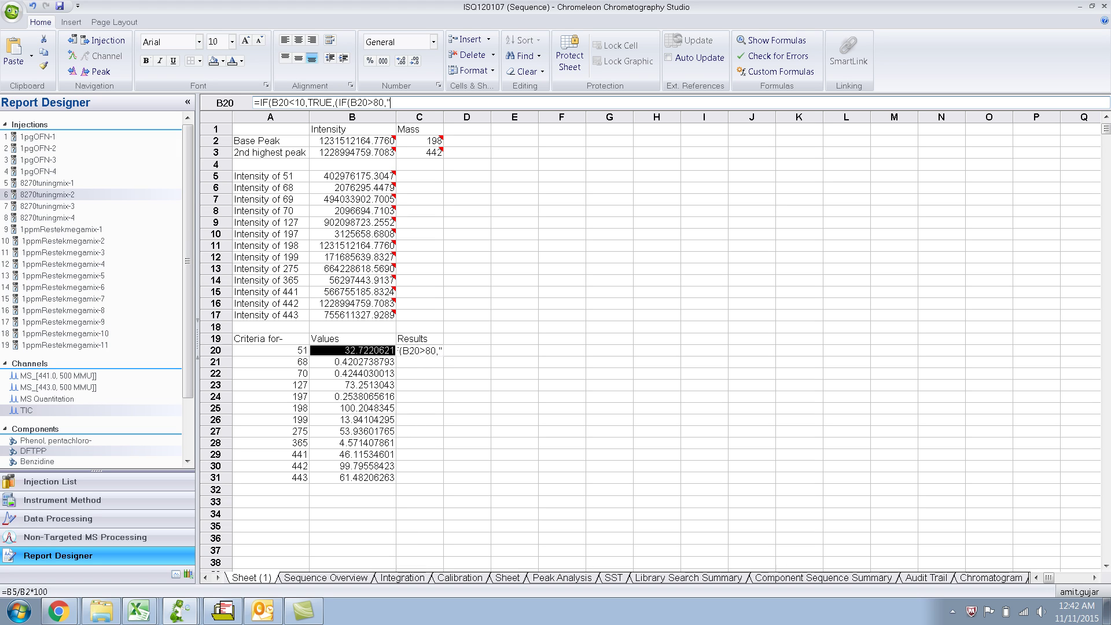
{"action": "type", "text": "Fail\",\"Pass"}
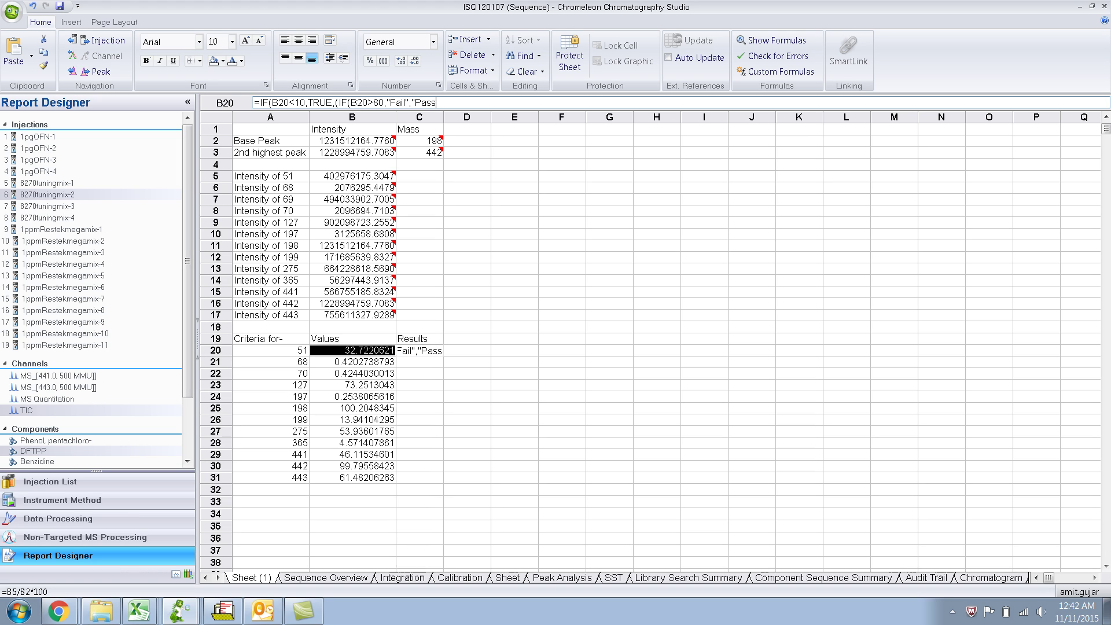
{"action": "type", "text": "\"))"}
{"action": "key", "text": "Tab"}
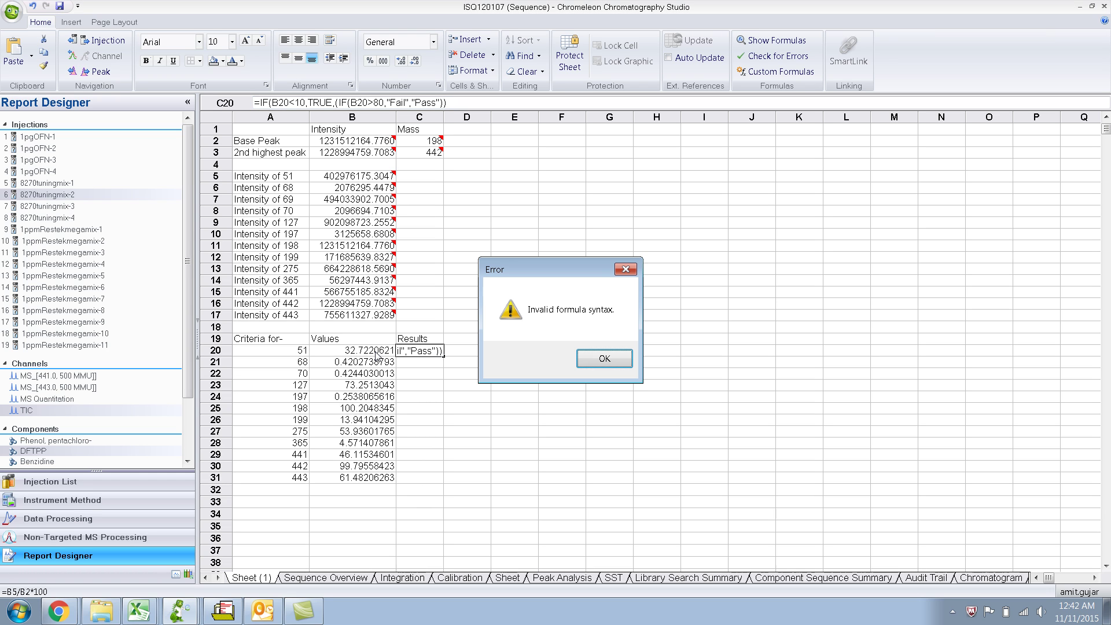
{"action": "left_click", "coordinate": [593, 362]}
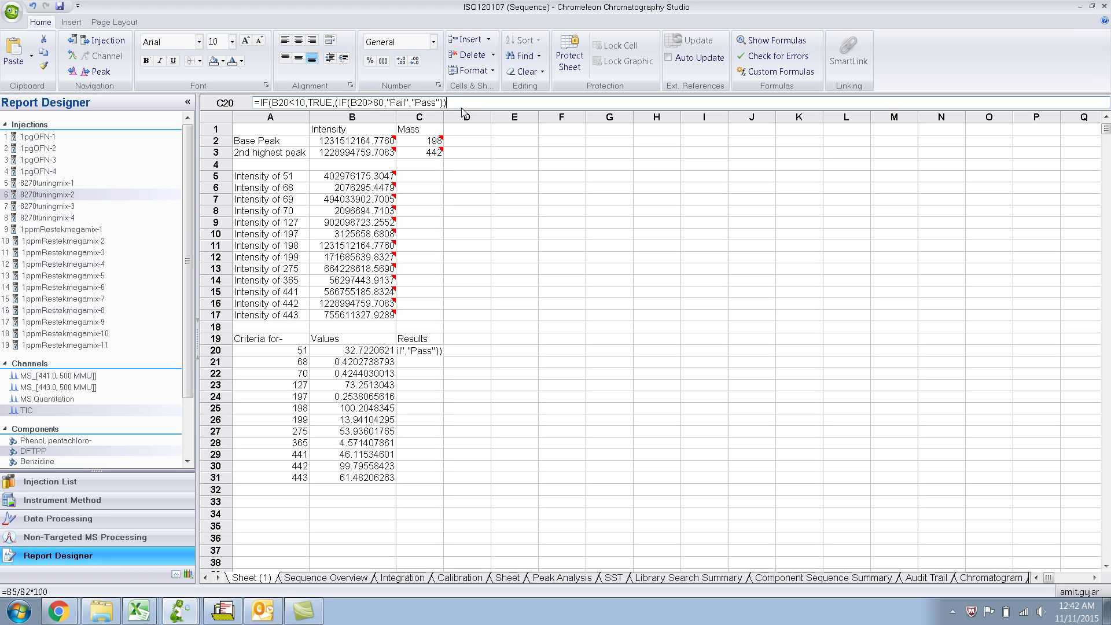
Step: Add the missing closing parenthesis to the C20 formula so mass 51 shows Pass
{"action": "type", "text": ")"}
{"action": "key", "text": "Return"}
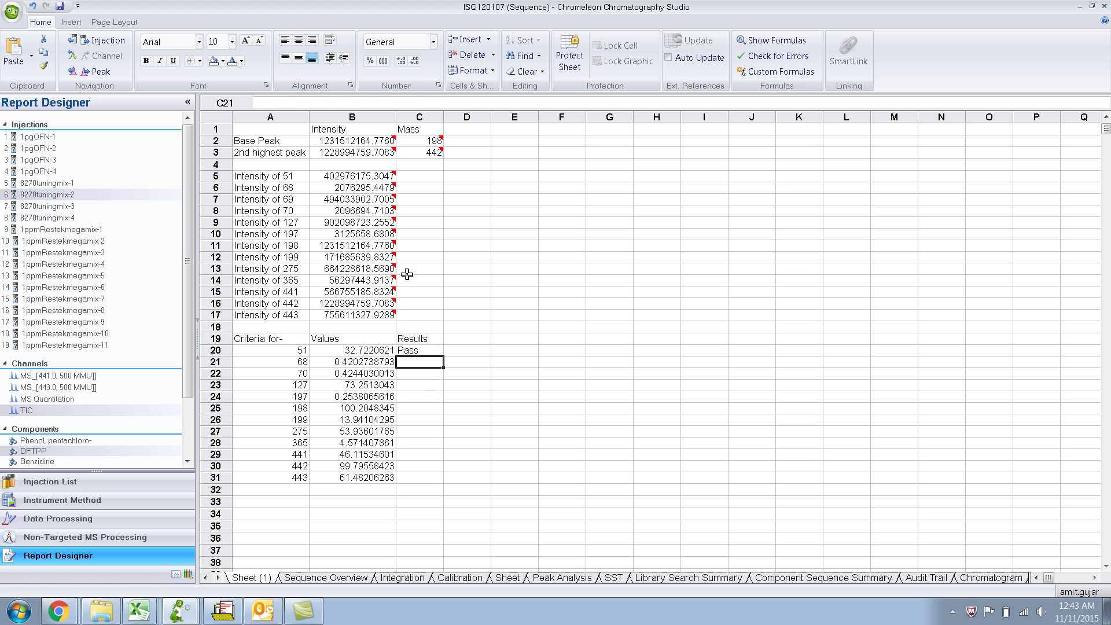
{"action": "left_click", "coordinate": [422, 351]}
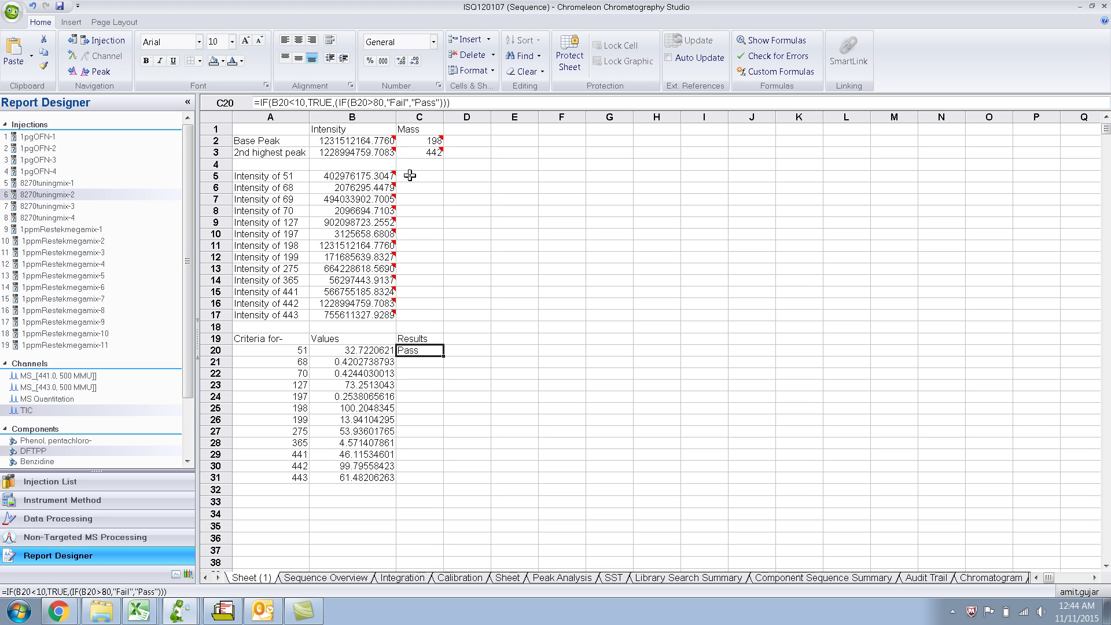
Step: Move to C21 and check the mass 68 criterion (below 2% of mass 69) in the PDF
{"action": "key", "text": "Return"}
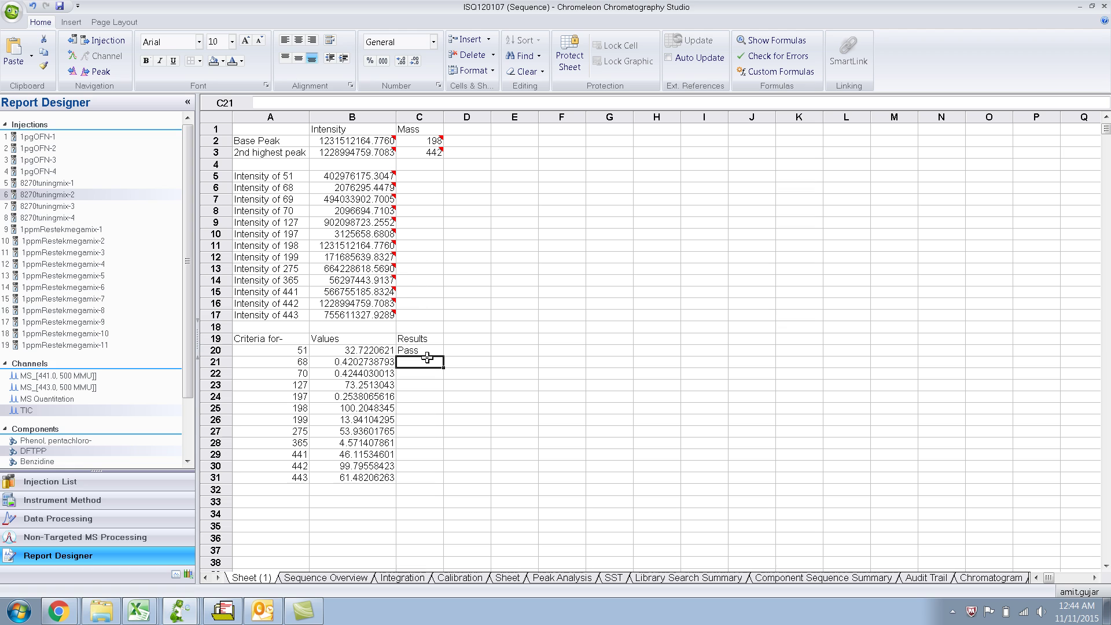
{"action": "key", "text": "alt+Tab"}
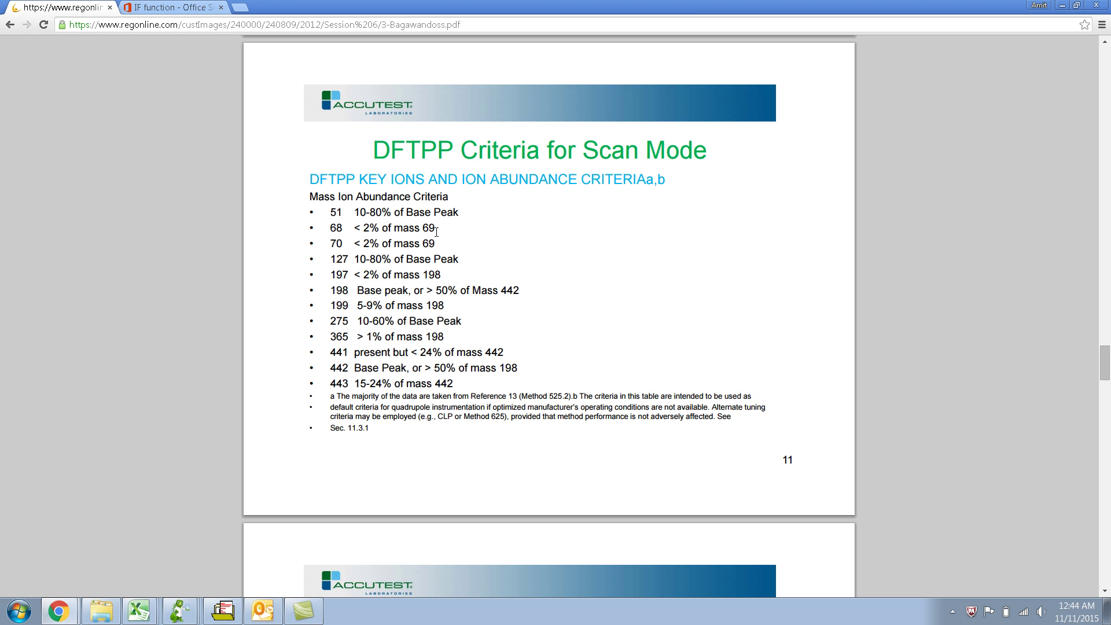
Step: Enter =IF(B21<2,"Pass","Fail") in C21 so mass 68 shows Pass
{"action": "key", "text": "alt+Tab"}
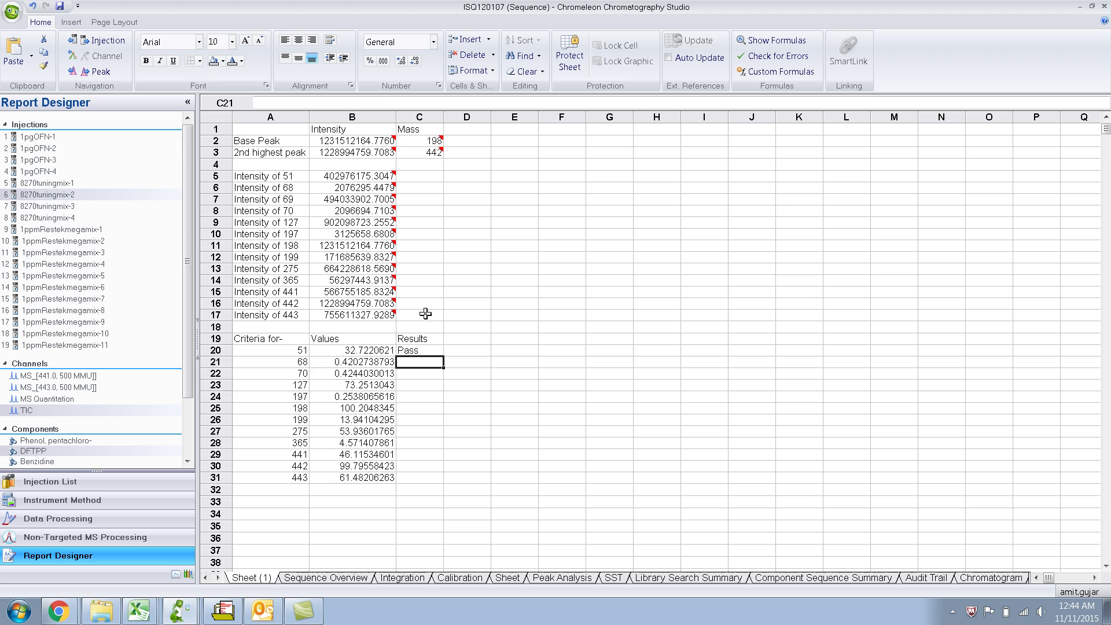
{"action": "type", "text": "=IF"}
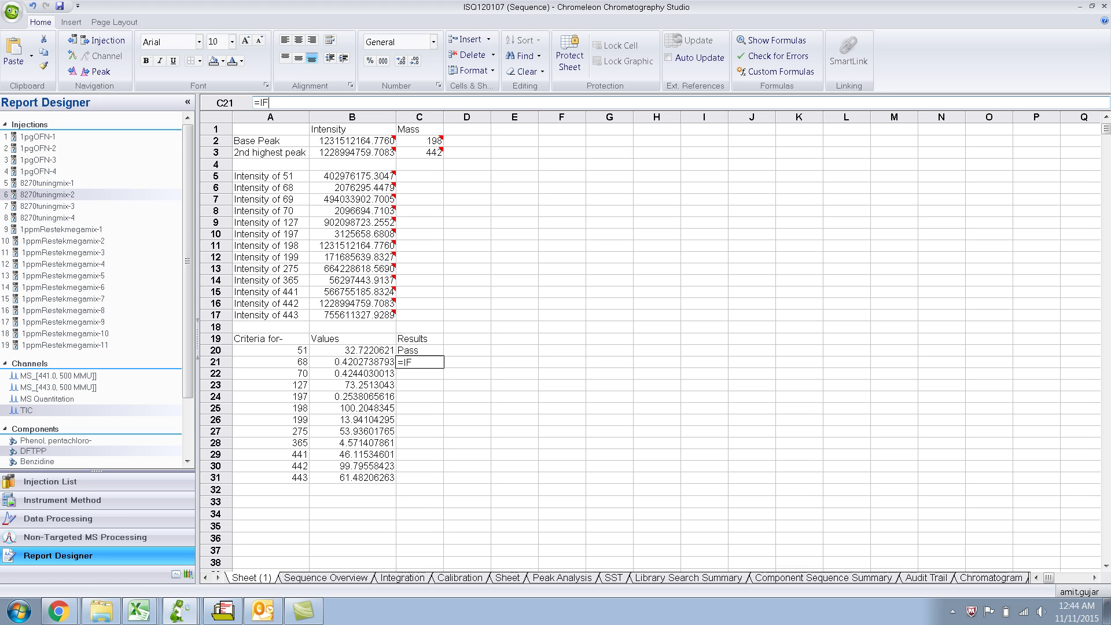
{"action": "type", "text": "("}
{"action": "left_click", "coordinate": [344, 363]}
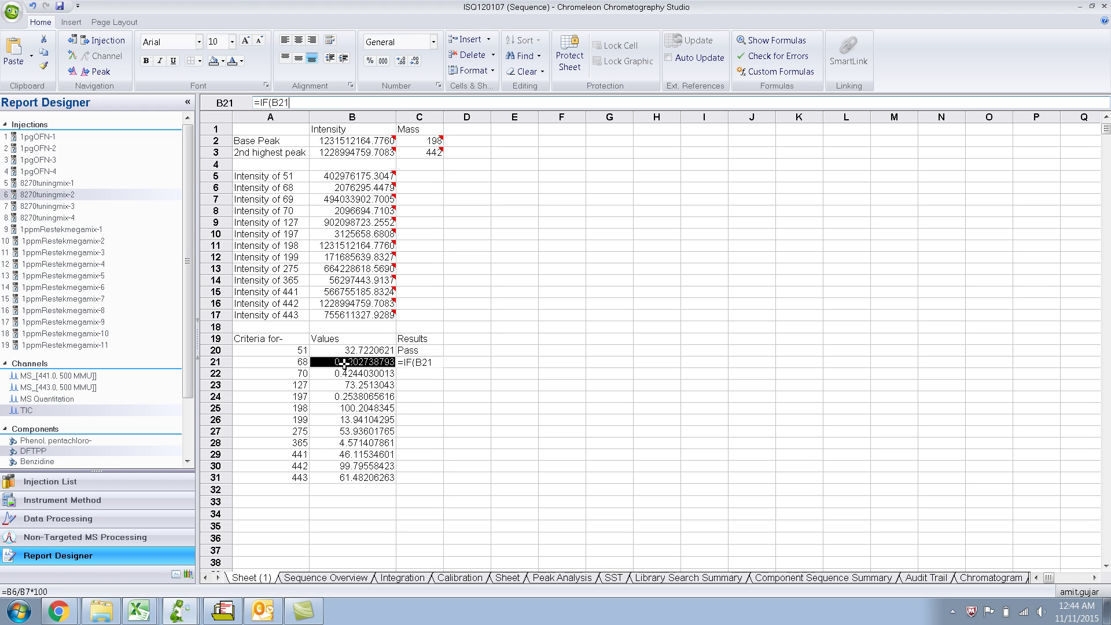
{"action": "type", "text": "<2,\"Pass\",\"Fail\")"}
{"action": "key", "text": "Return"}
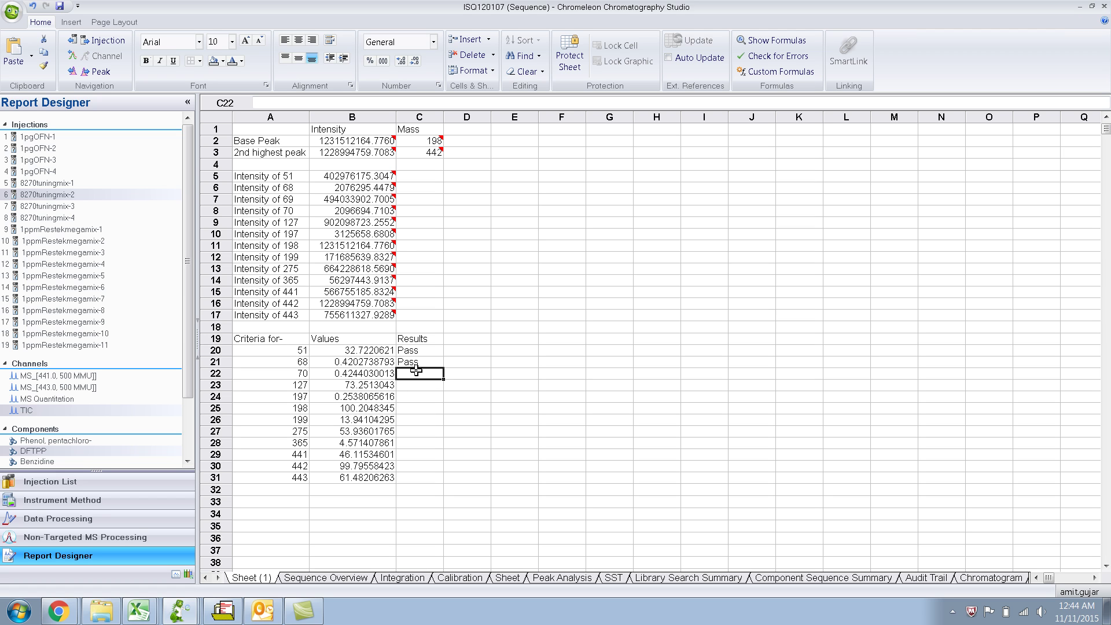
{"action": "key", "text": "alt+Tab"}
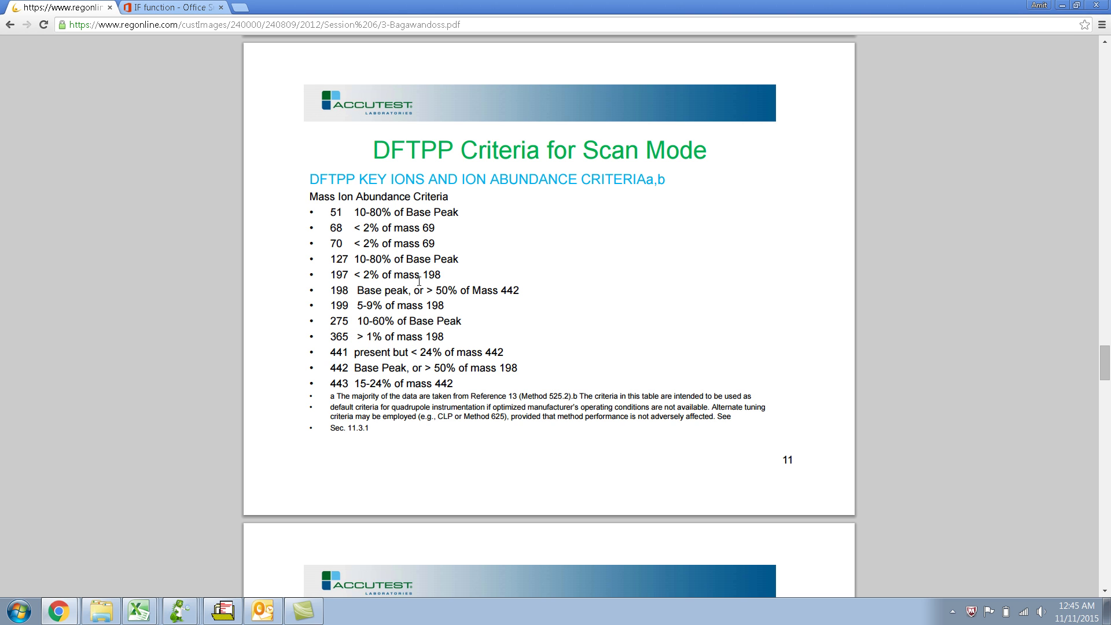
Step: Return to the Report Designer sheet and check the Pass formulas in C20 and C21 for masses 51 and 68
{"action": "key", "text": "alt+Tab"}
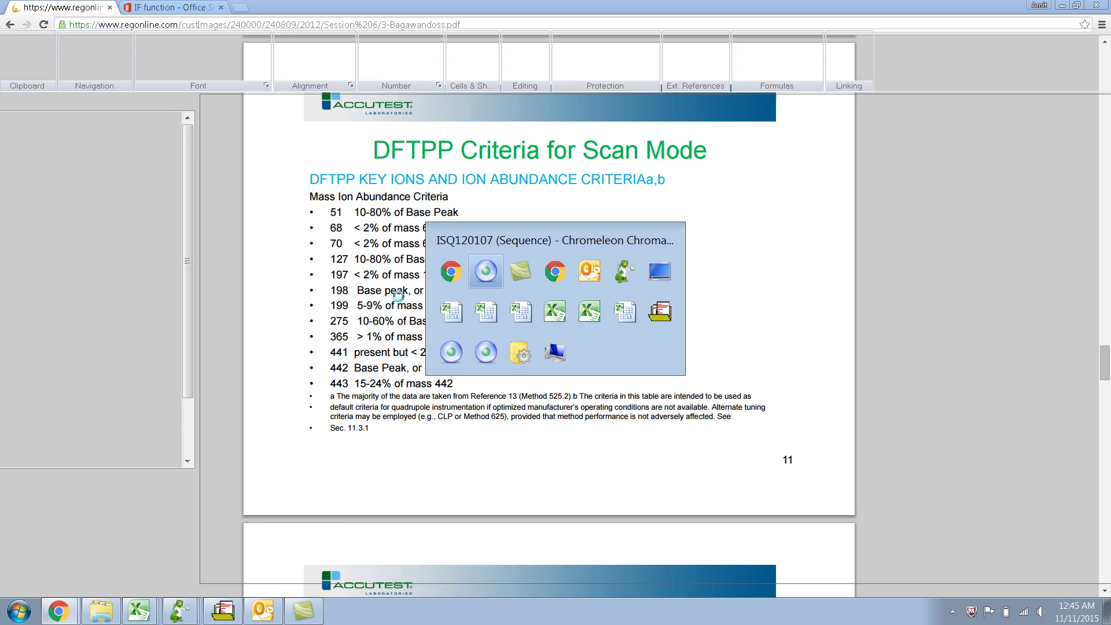
{"action": "left_click", "coordinate": [425, 350]}
{"action": "left_click", "coordinate": [421, 362]}
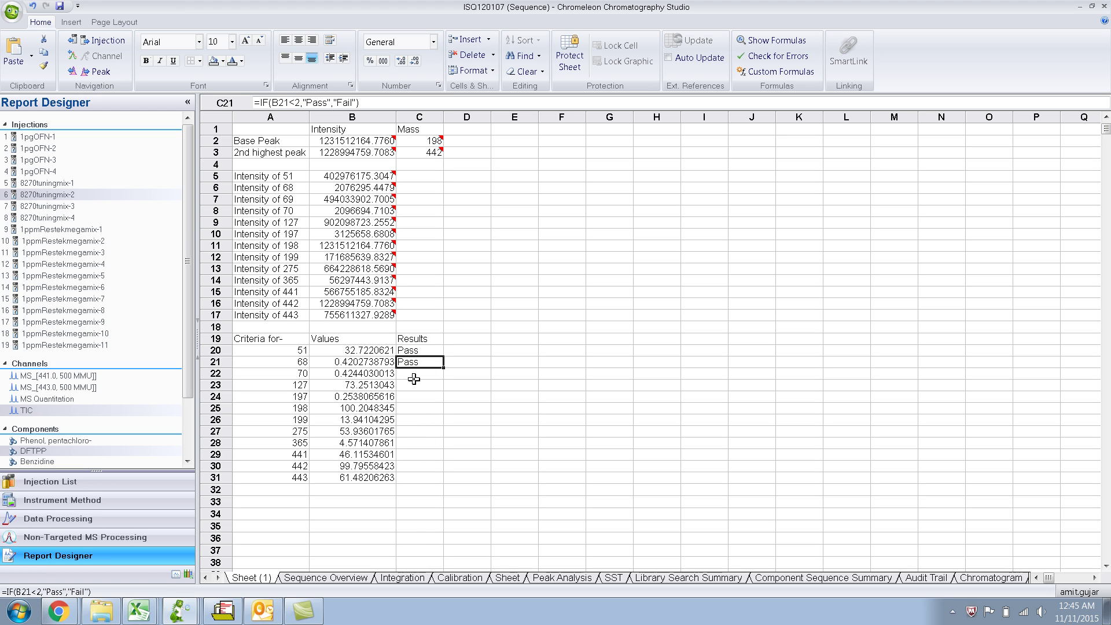
{"action": "left_click", "coordinate": [414, 375]}
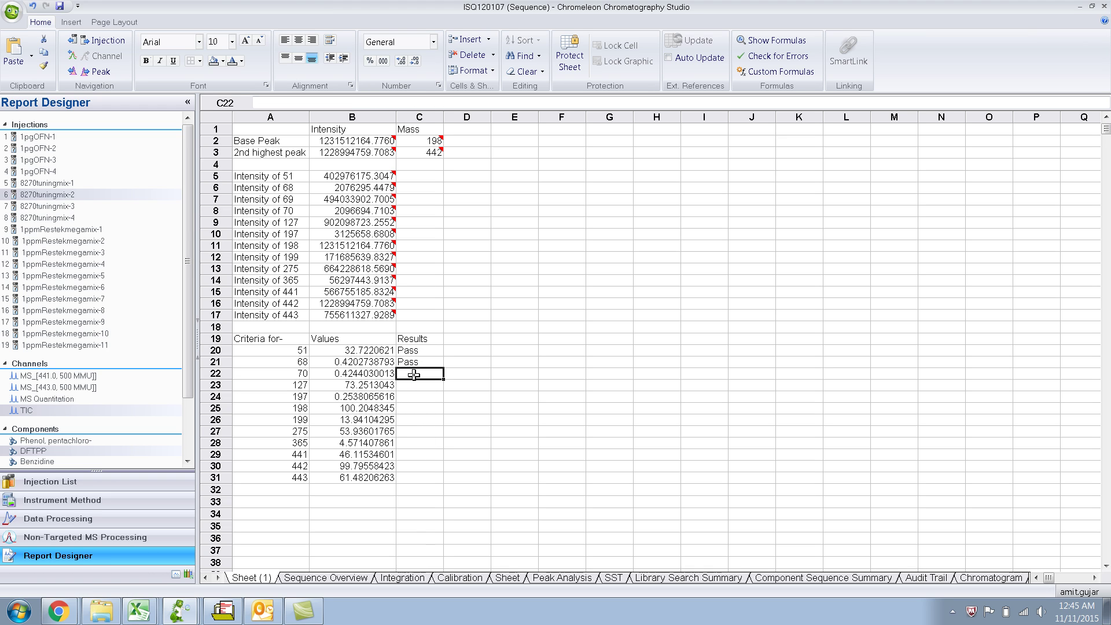